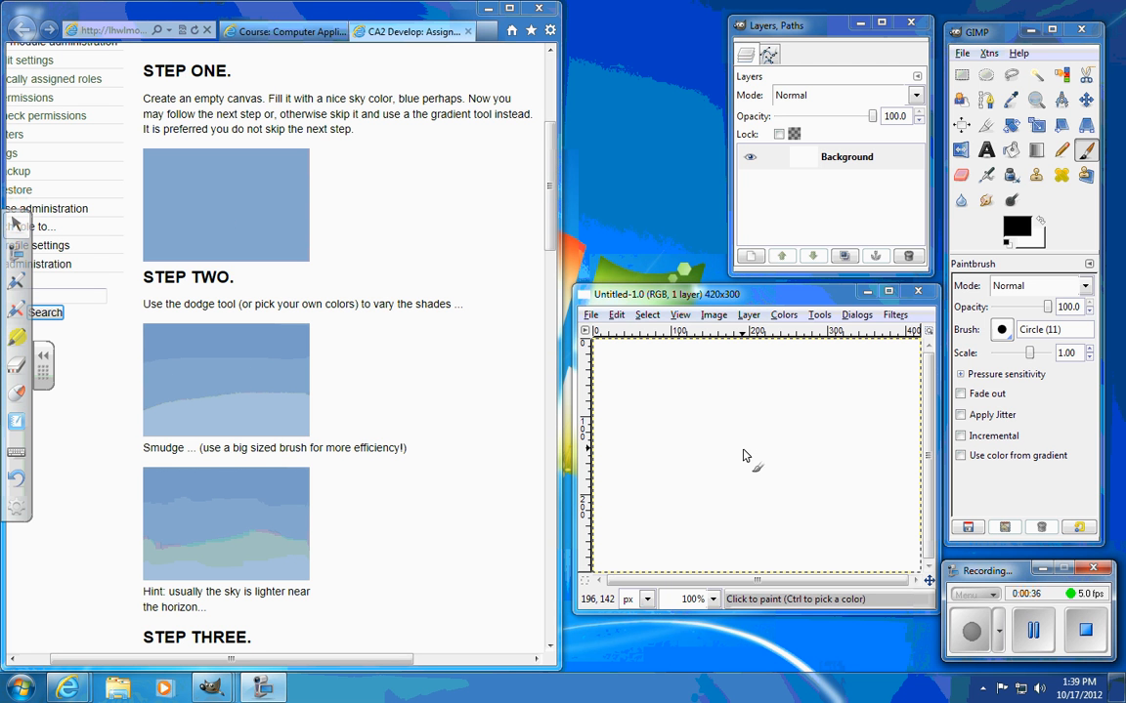
Step: Set the foreground color to a vivid sky blue, 069ef6
left_click(1018, 228)
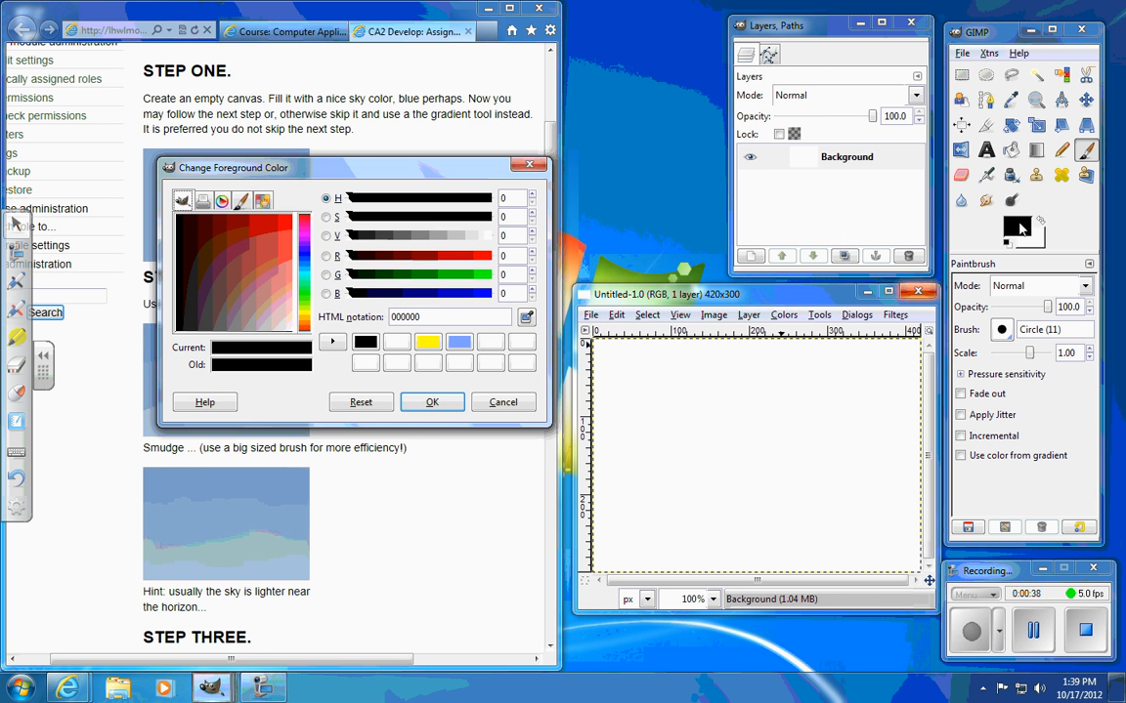
left_click_drag(420, 164, 629, 84)
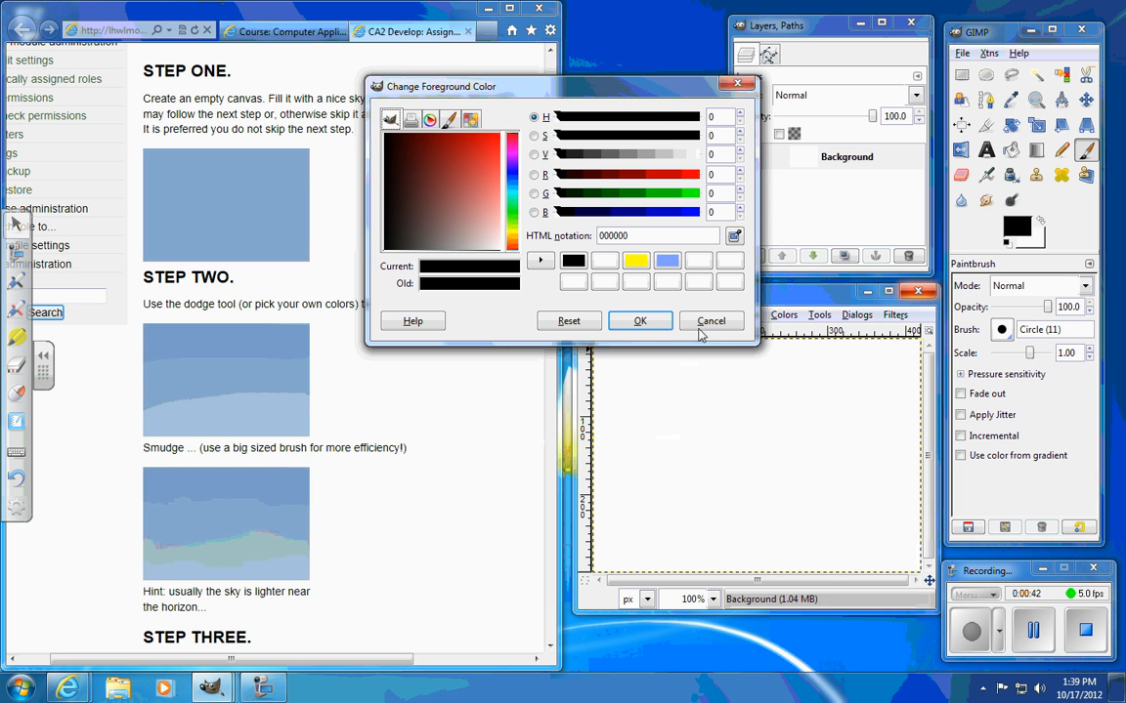
left_click(513, 191)
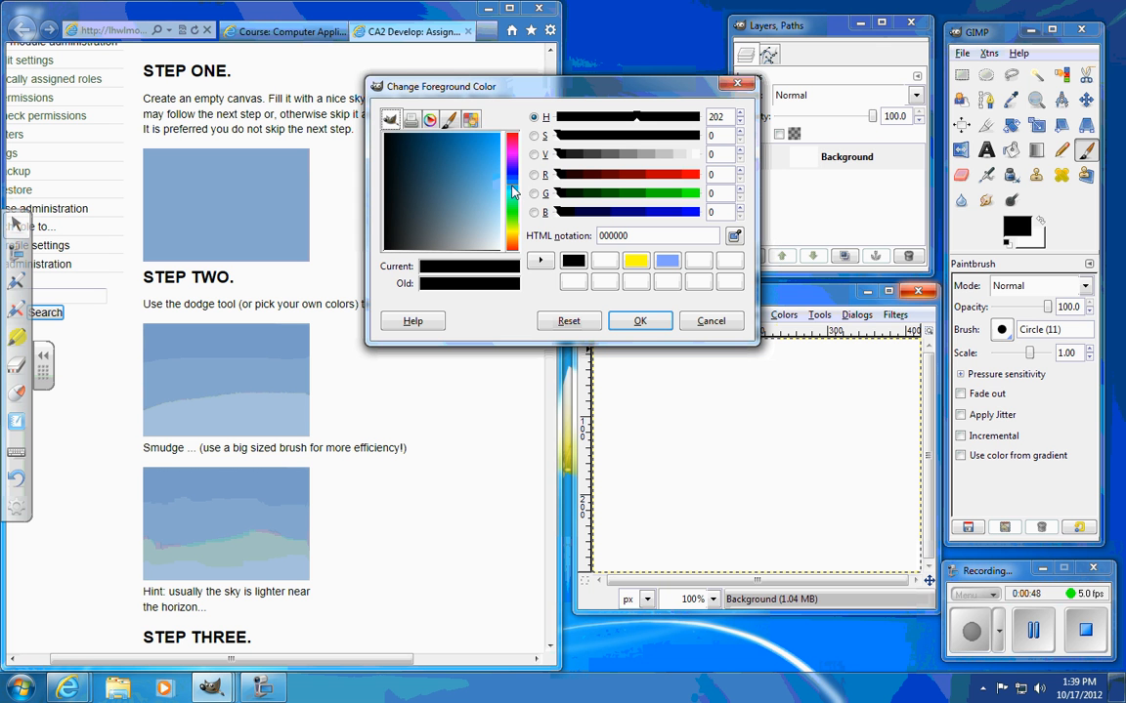
left_click(497, 137)
left_click(645, 322)
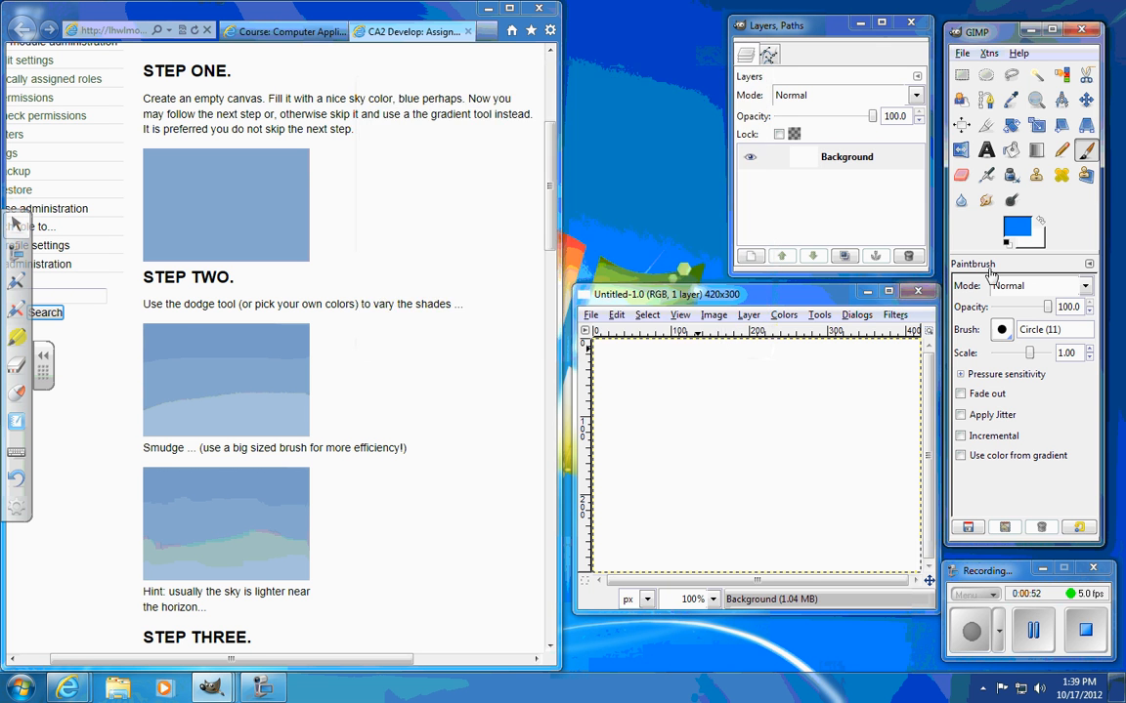
Step: Set the background color to a pale sky blue, about b5d9f3
left_click(1010, 240)
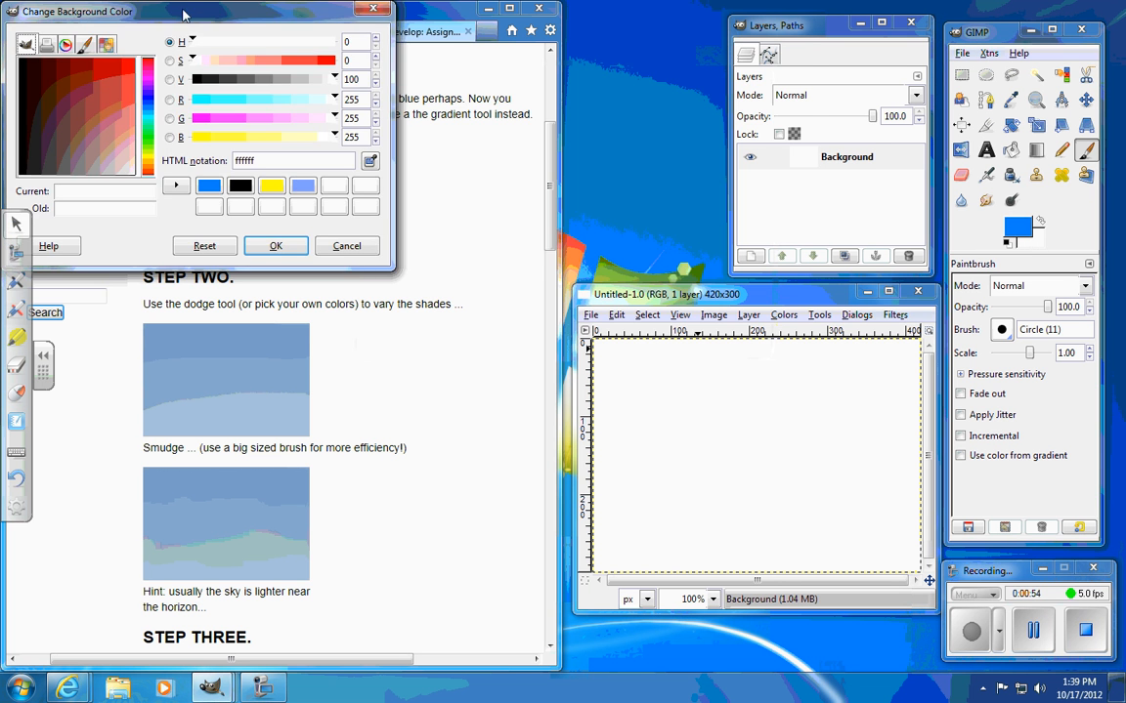
left_click_drag(165, 12, 558, 94)
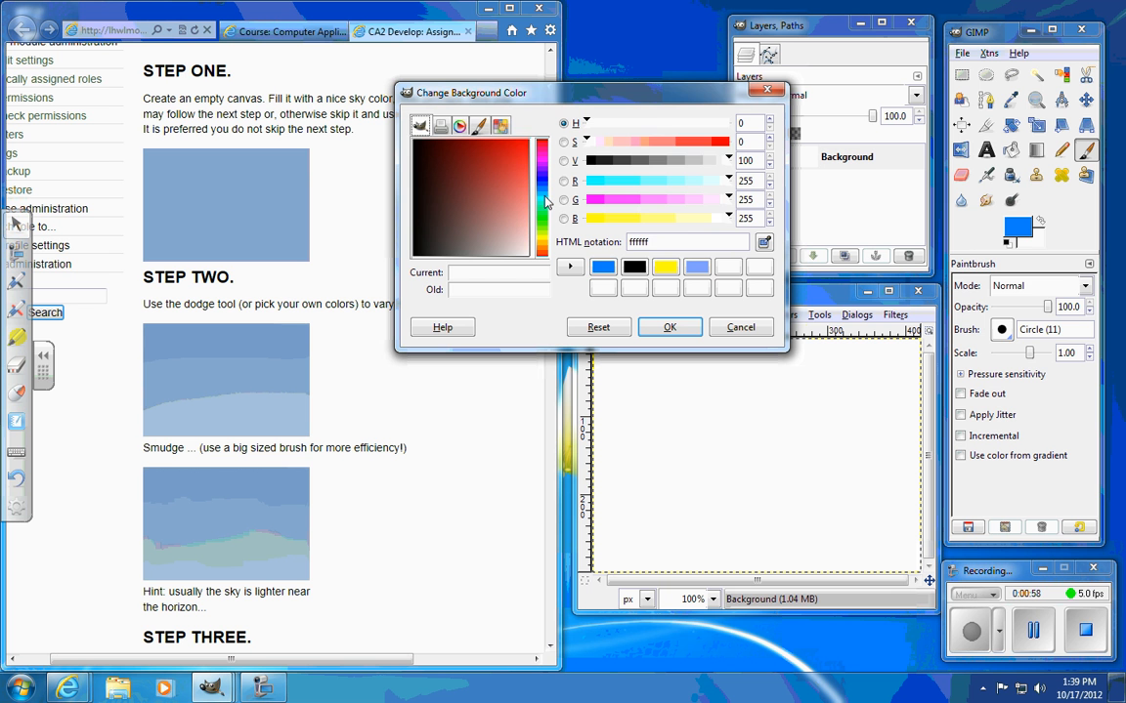
left_click(544, 197)
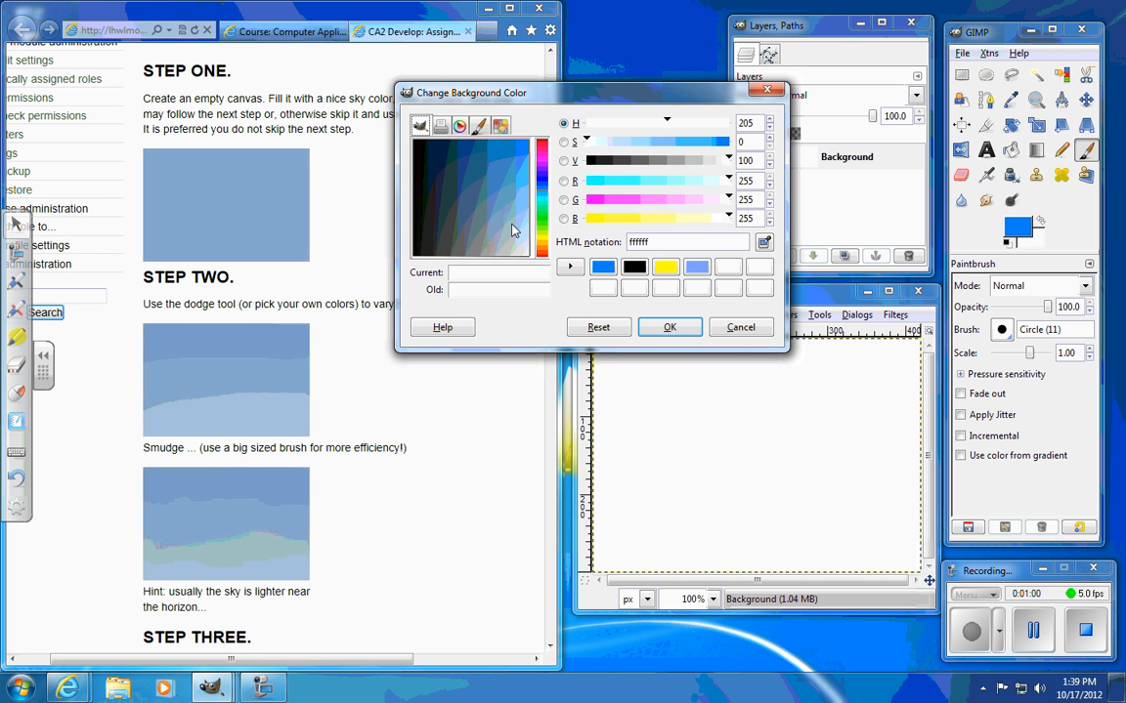
left_click(512, 226)
left_click_drag(512, 228, 527, 227)
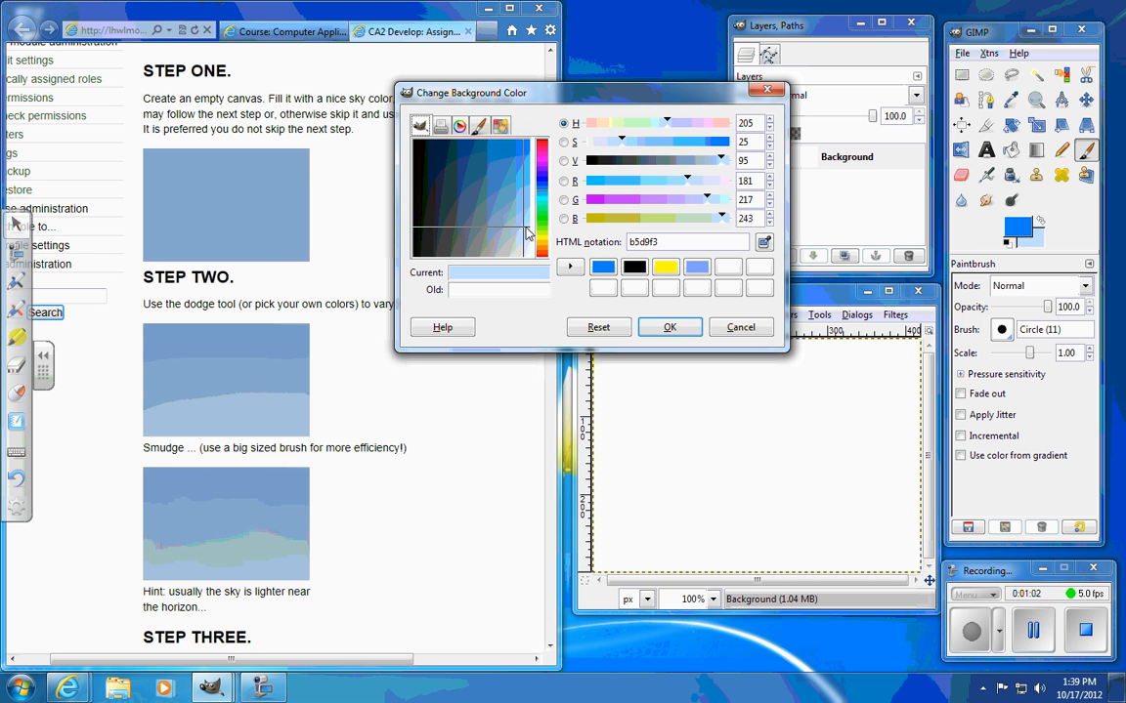
left_click(669, 327)
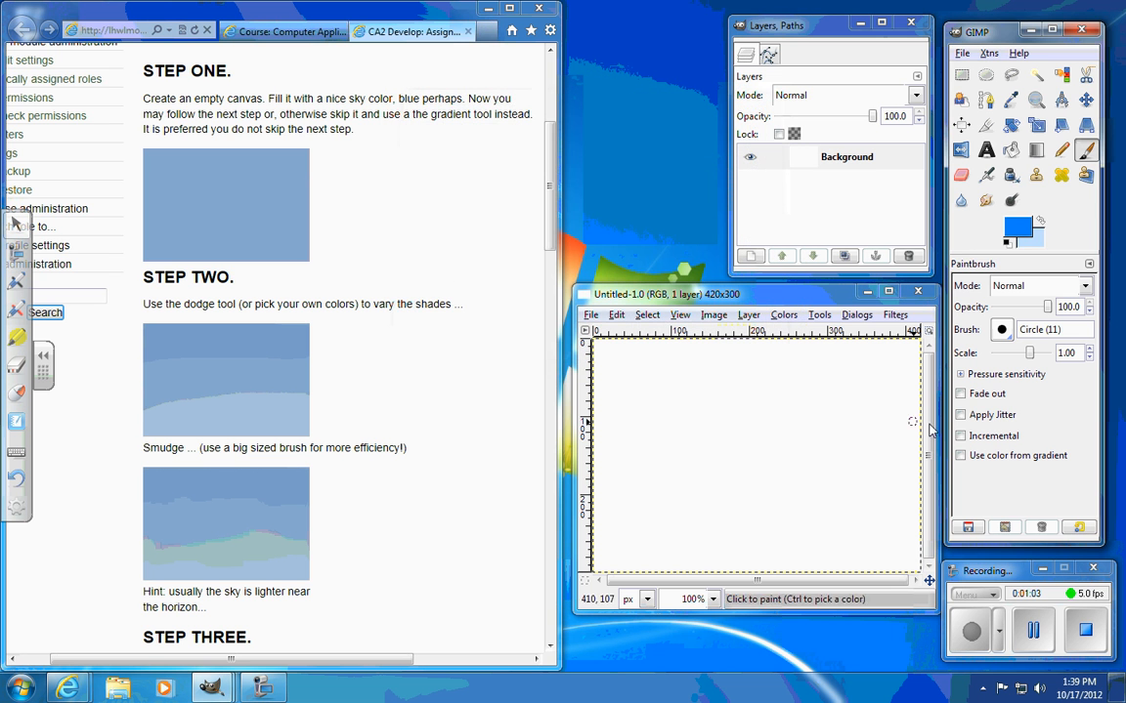
Step: Soften the foreground blue by lowering its saturation to 80
left_click(1020, 228)
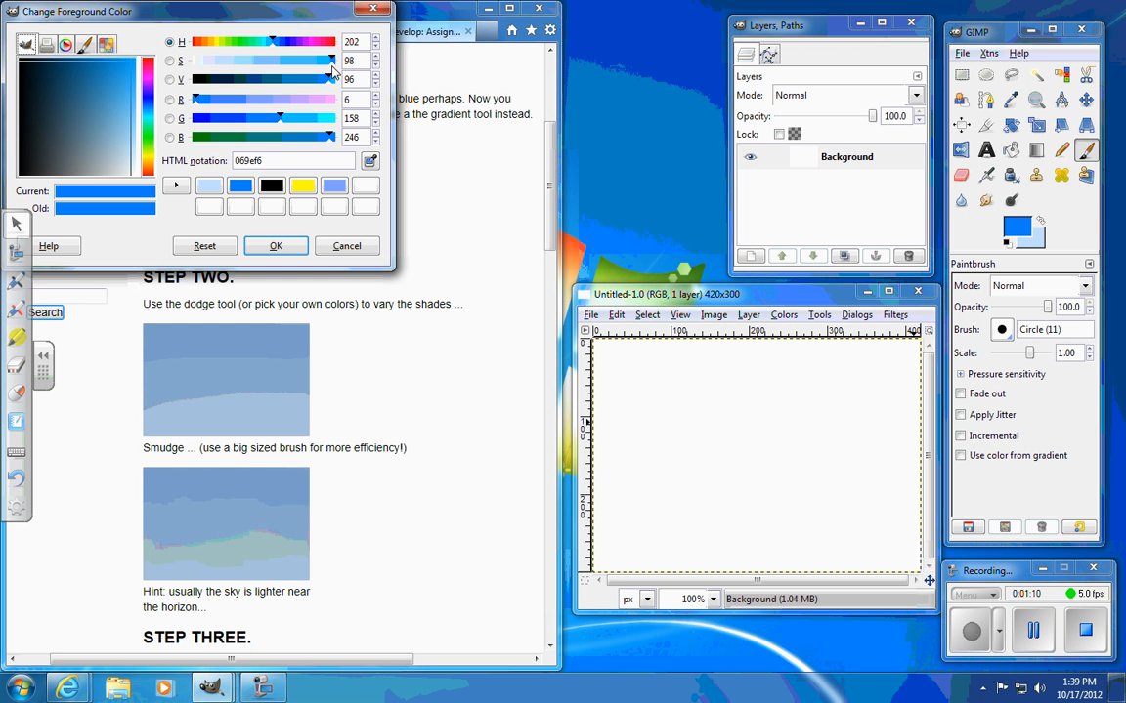
left_click_drag(331, 67, 280, 66)
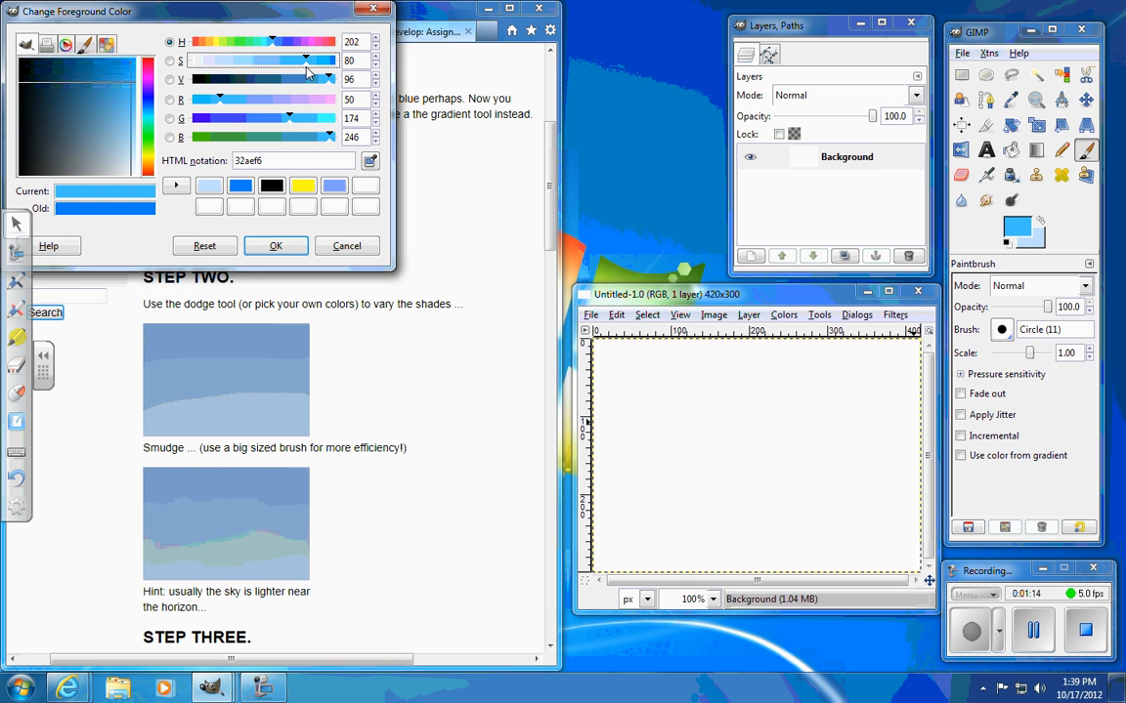
left_click(275, 246)
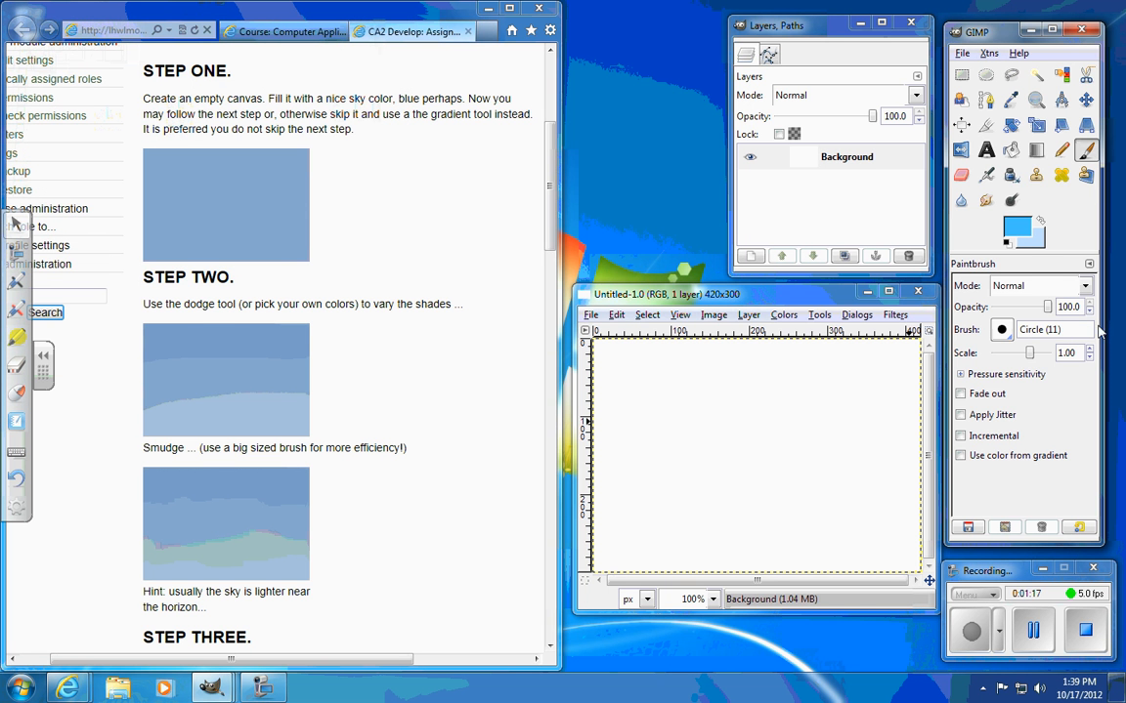
Step: Fill the canvas with a linear FG to BG (RGB) gradient running vertically from the top edge to the bottom edge
left_click(1036, 150)
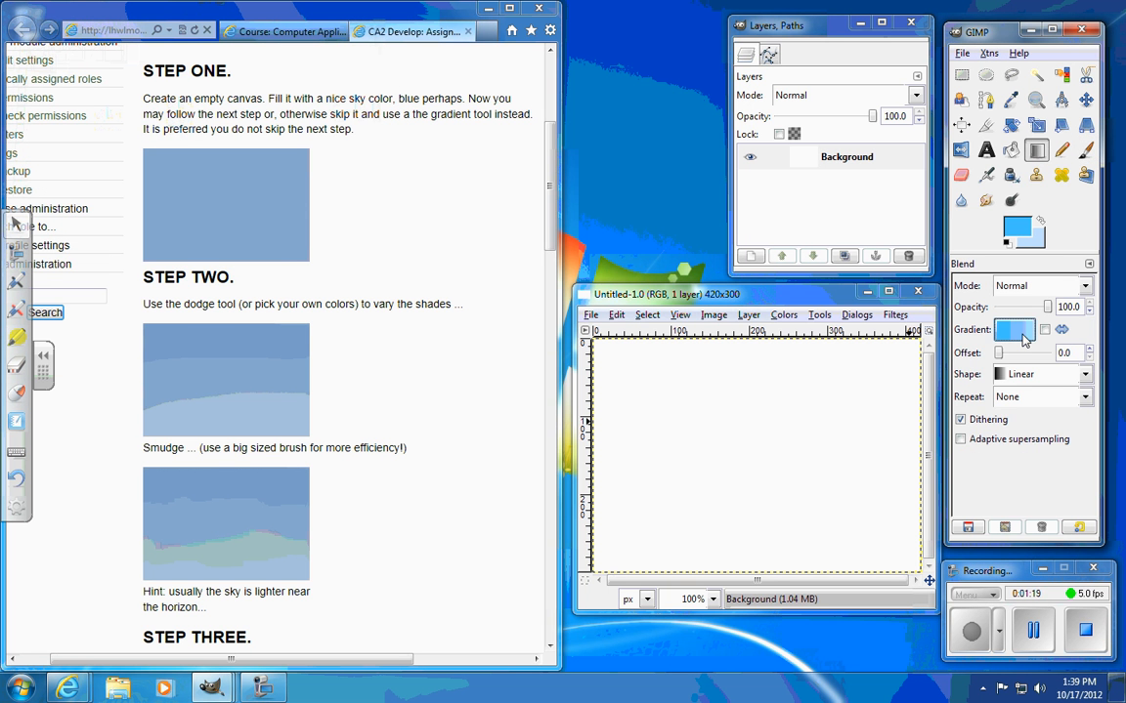
left_click(1016, 330)
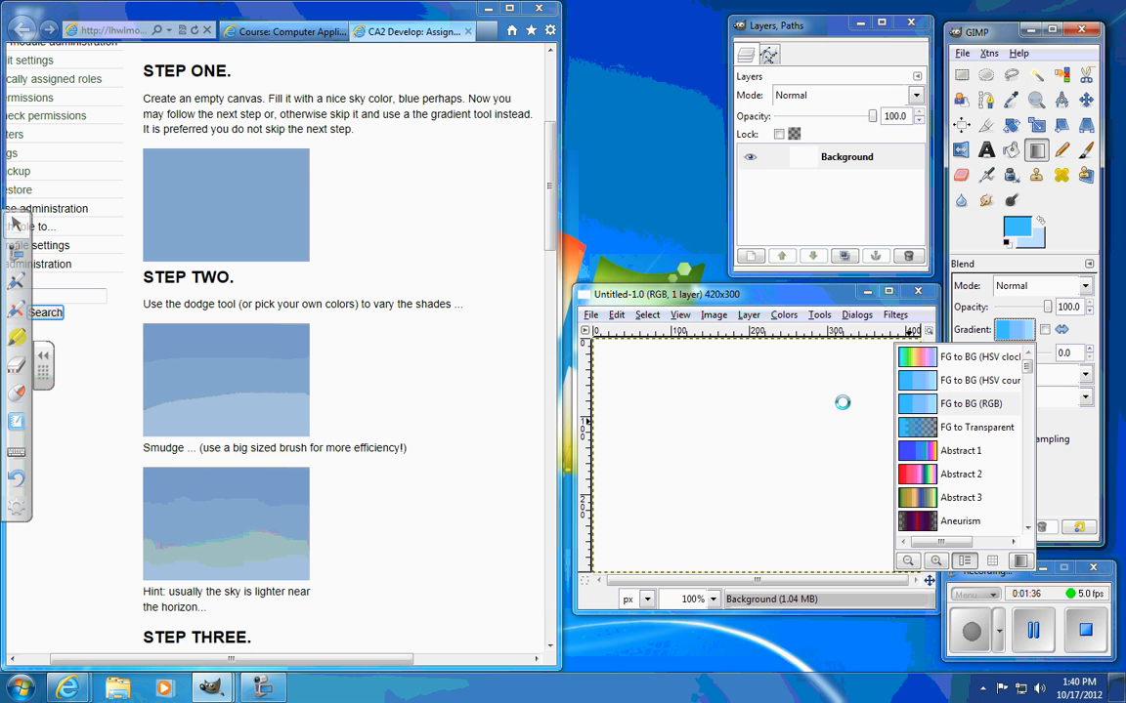
left_click(972, 643)
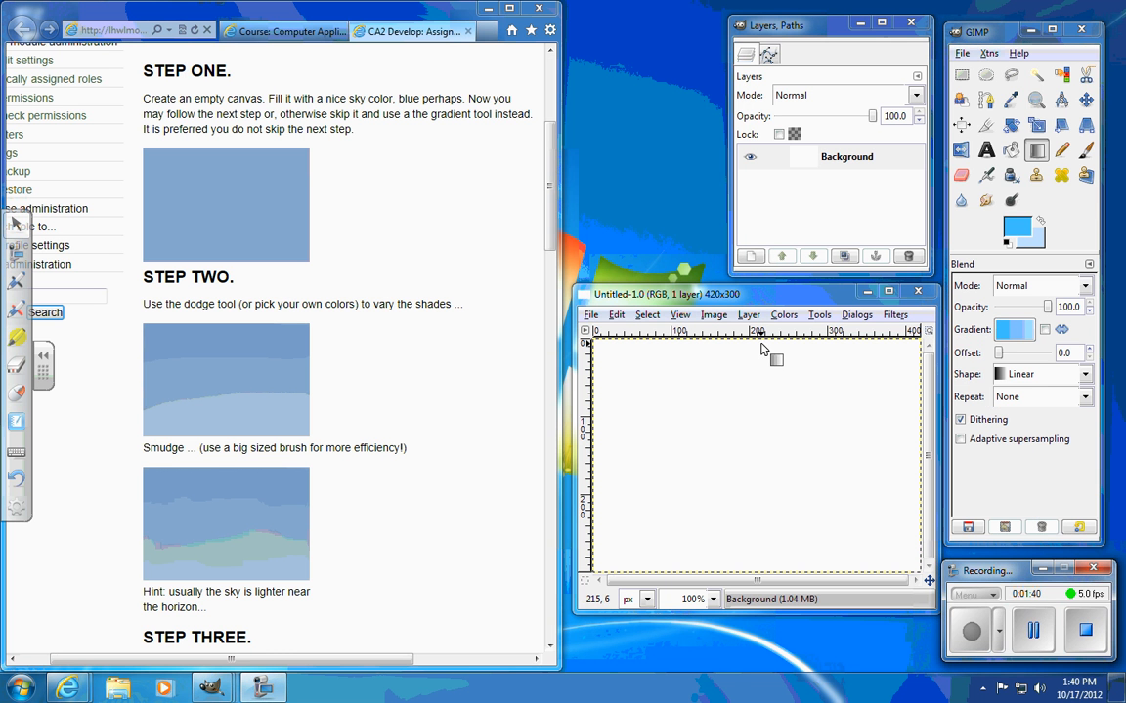
left_click_drag(761, 344, 761, 569)
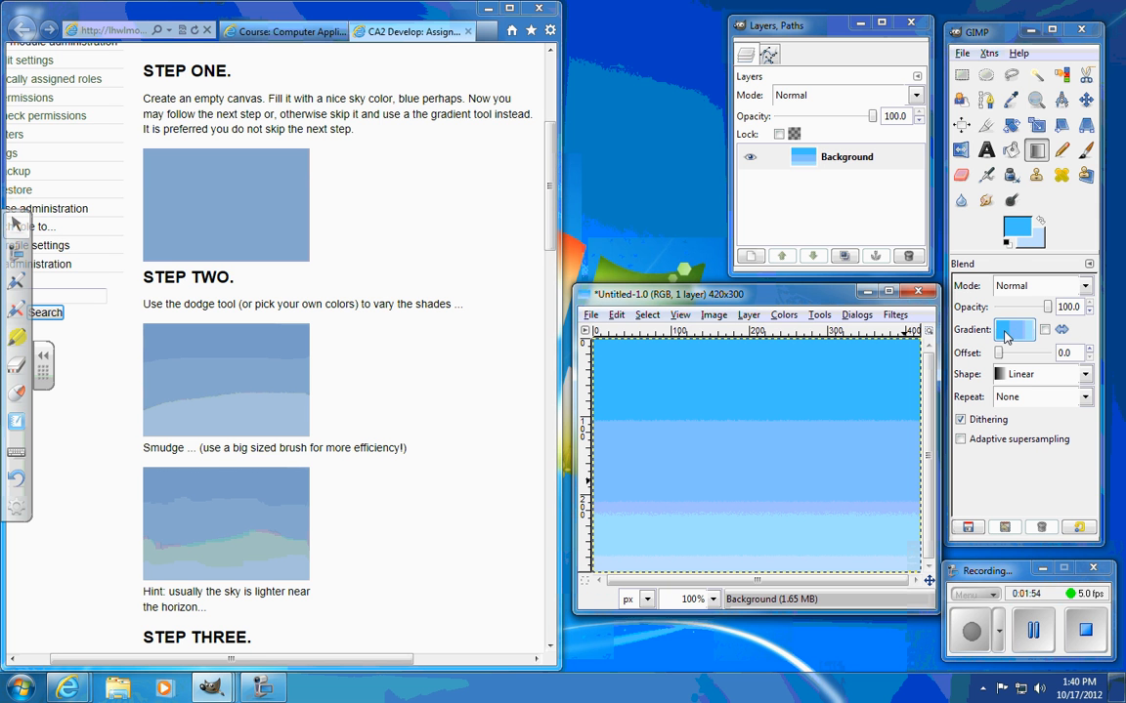
Step: Change the foreground to a darker, muted blue and refill the canvas with the linear gradient from top to bottom
left_click(1016, 227)
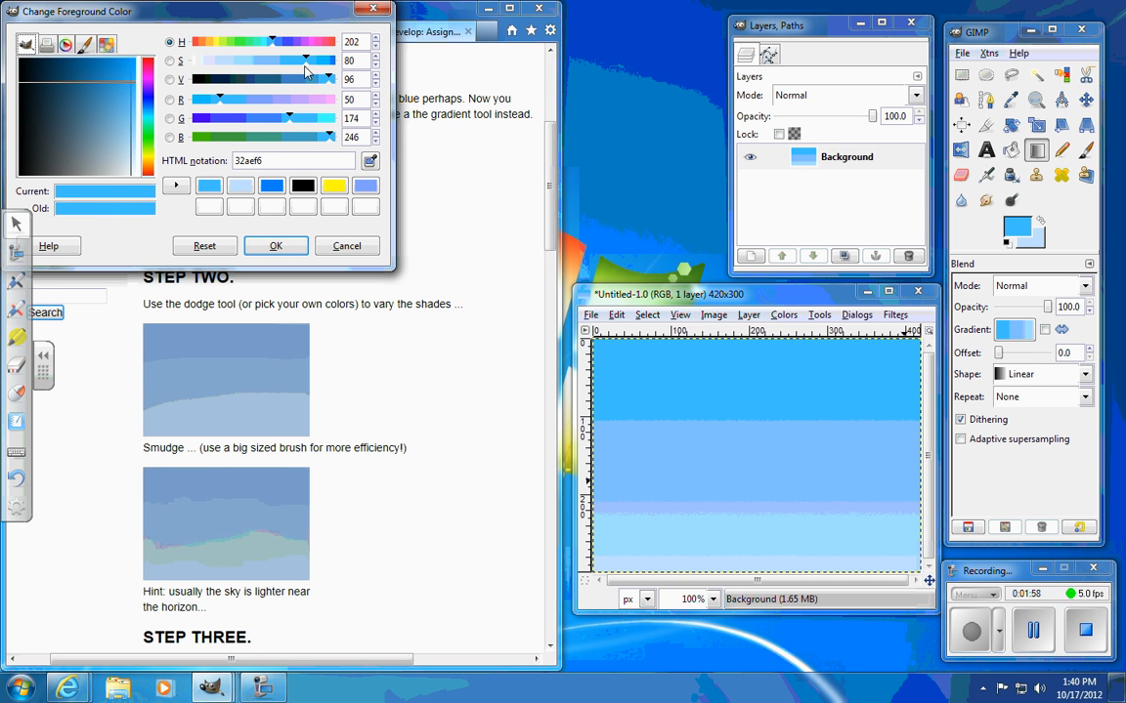
left_click(110, 85)
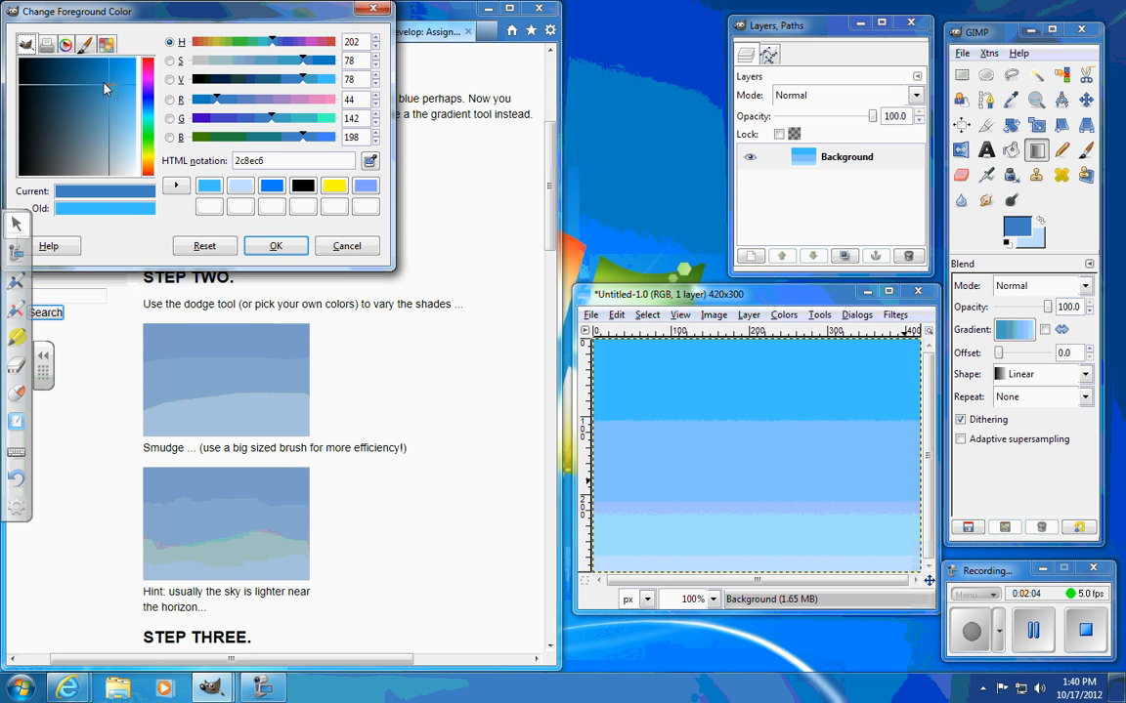
left_click_drag(99, 91, 97, 65)
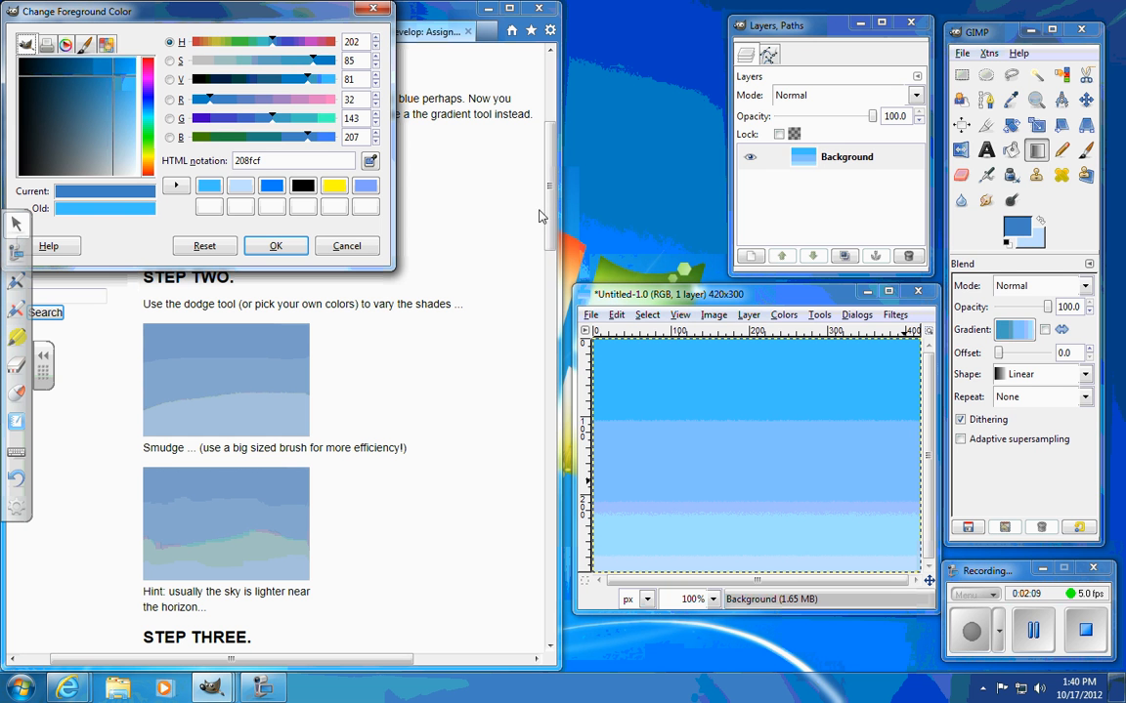
left_click(1012, 102)
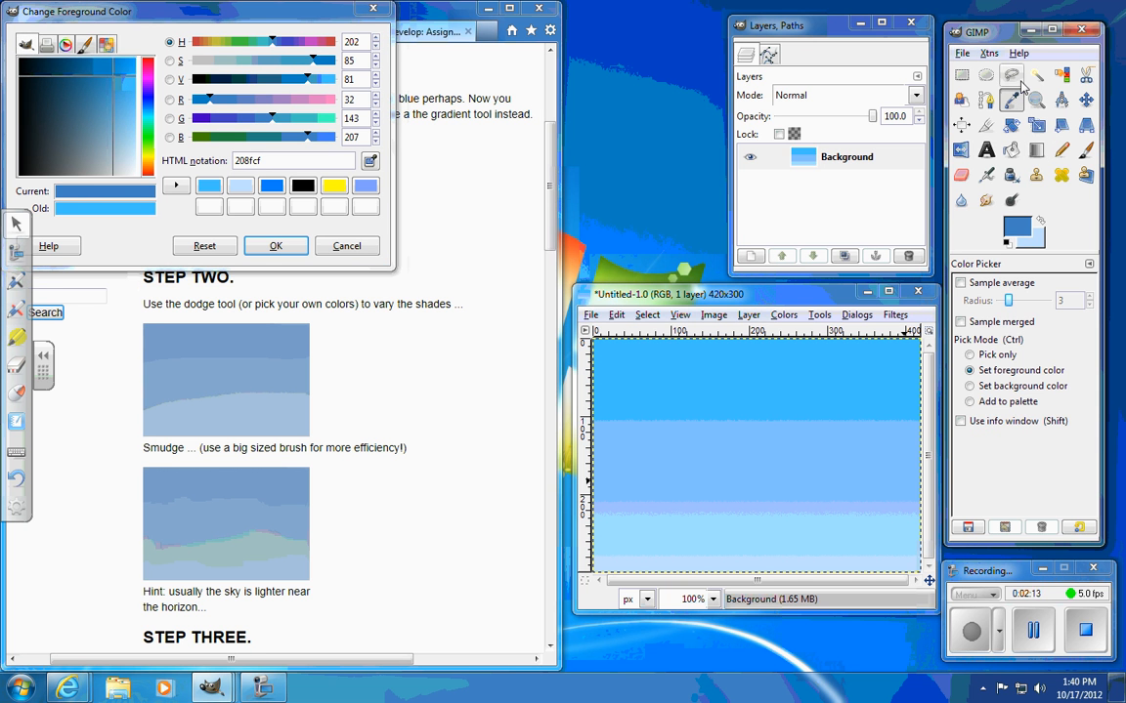
left_click_drag(217, 106, 220, 102)
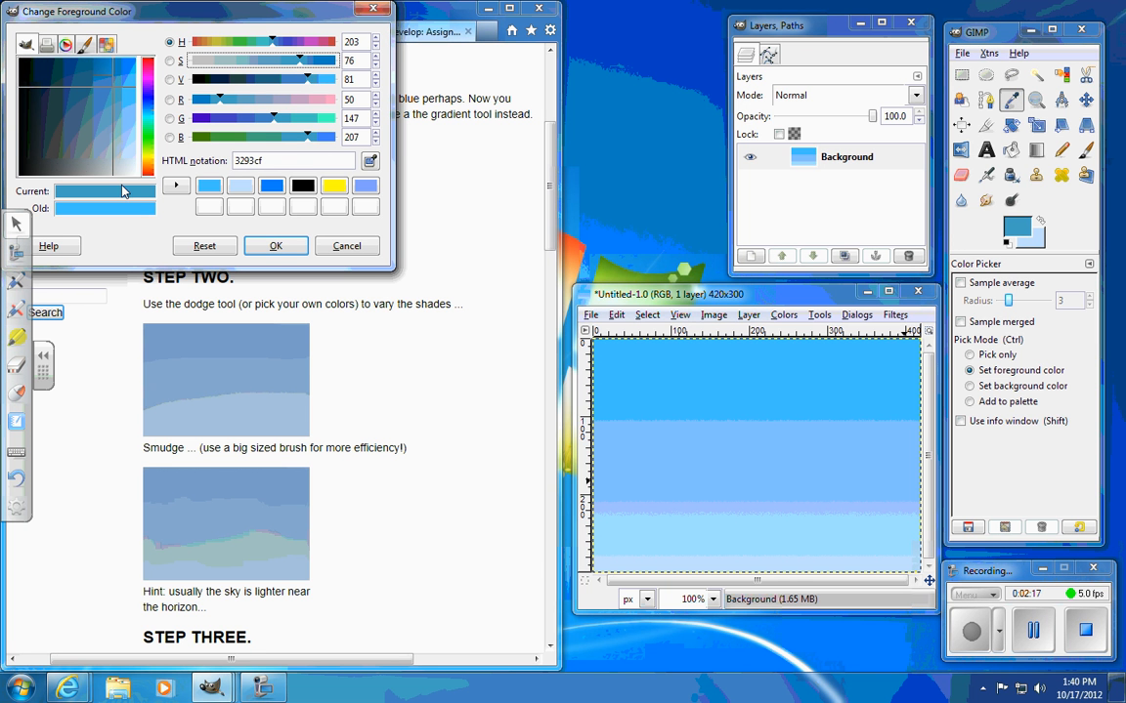
left_click(114, 99)
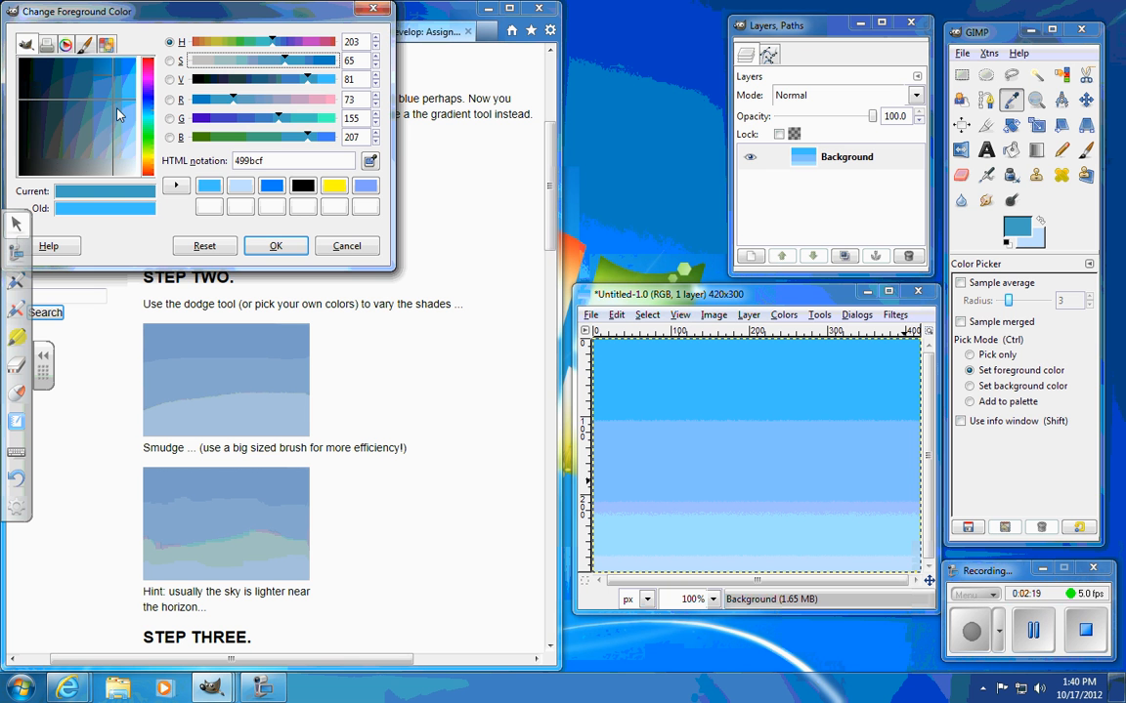
left_click(119, 105)
left_click(119, 117)
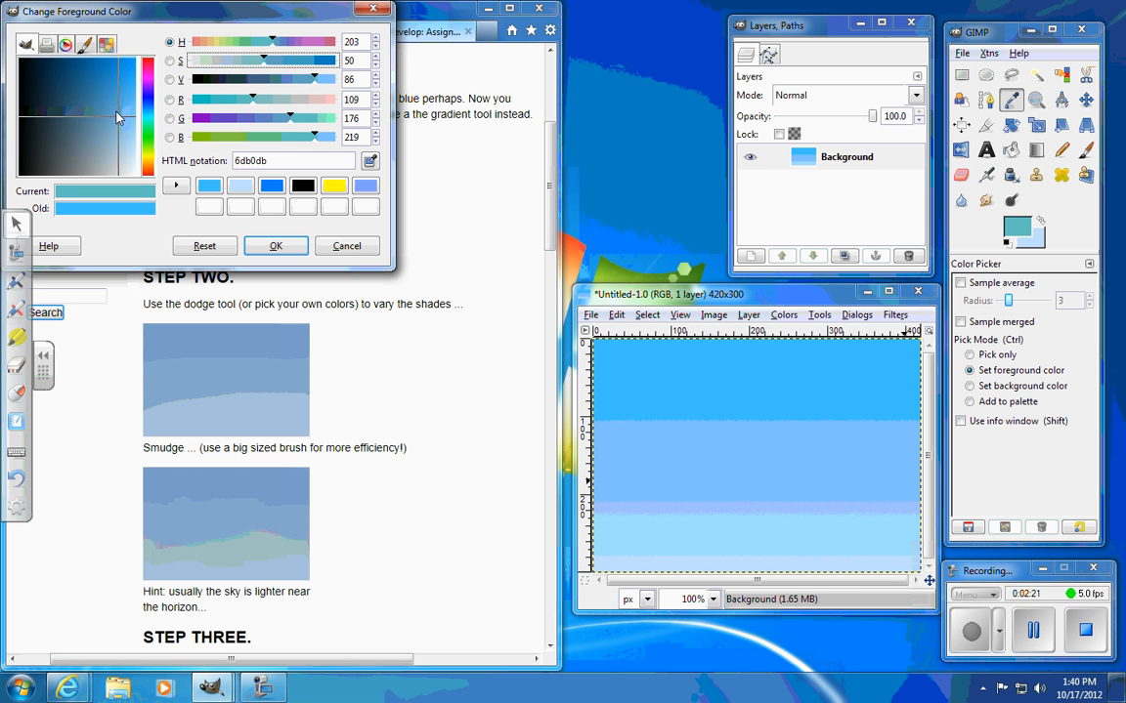
left_click(110, 103)
left_click(259, 245)
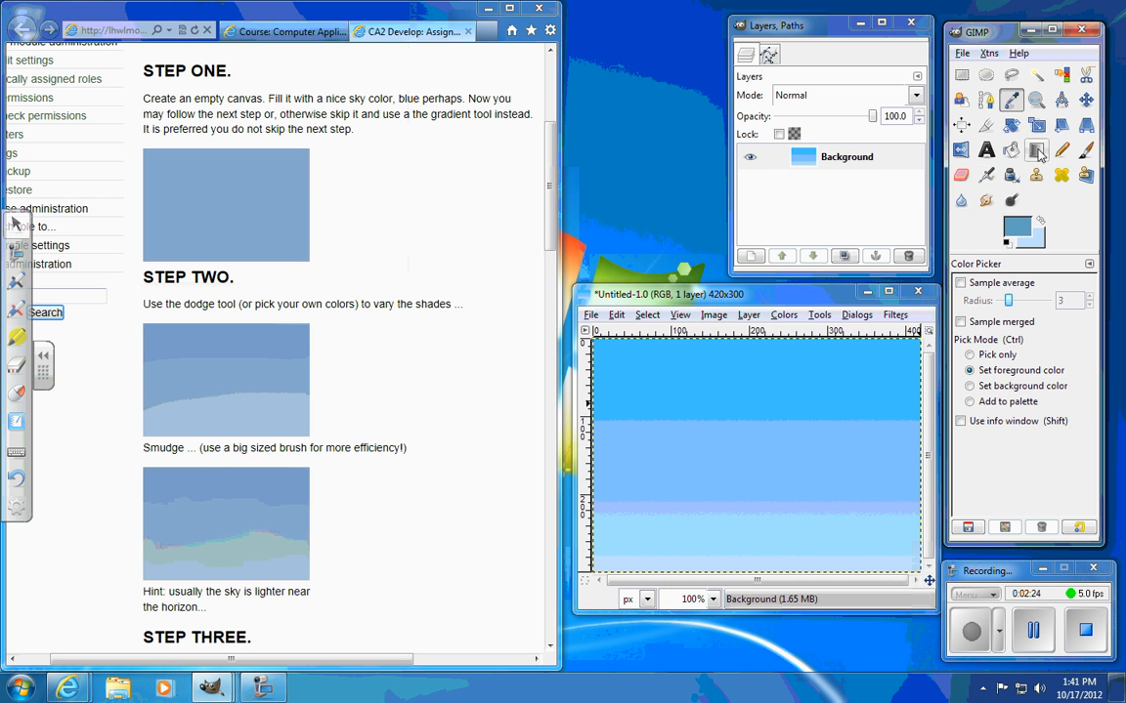
key("l")
left_click_drag(752, 350, 751, 565)
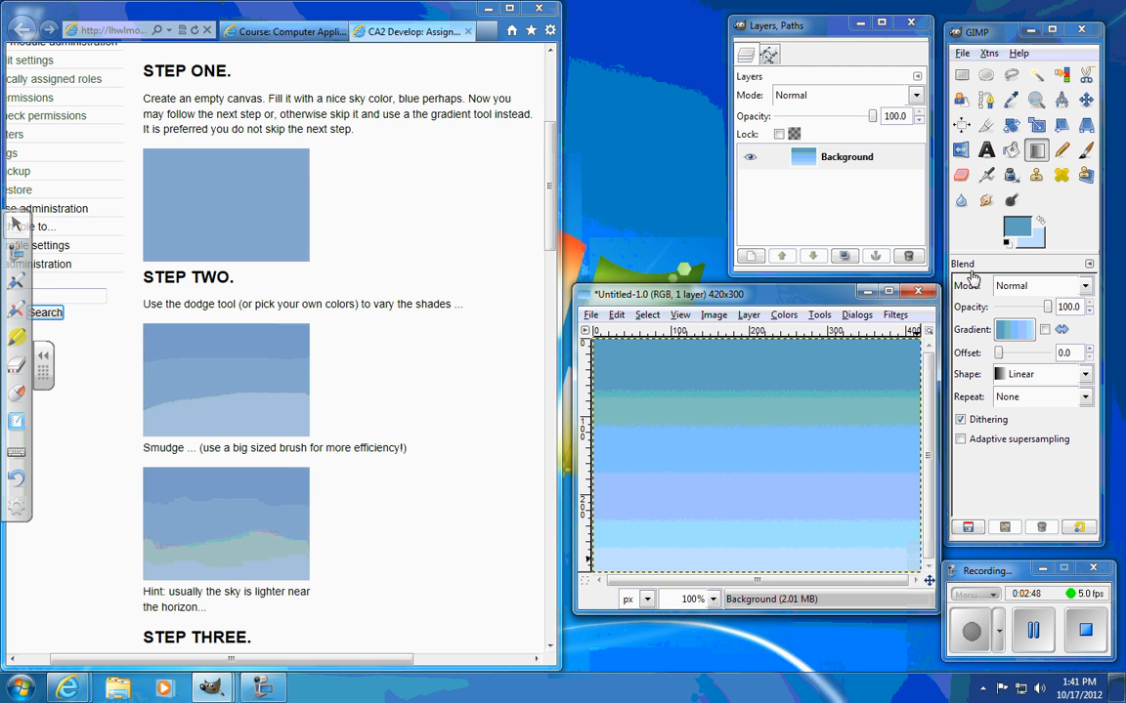
Step: Lighten a wide horizontal band across the lower sky with the Dodge tool at brush scale 10.00
left_click(1012, 199)
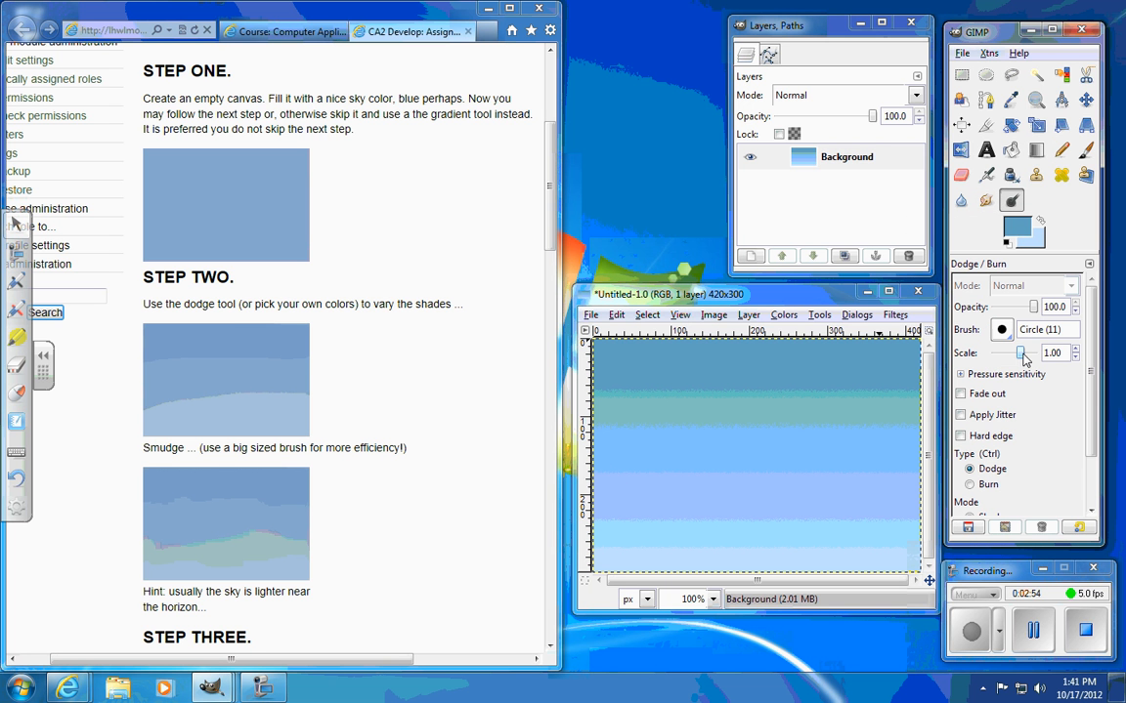
left_click_drag(1012, 352, 1038, 352)
mouse_move(651, 498)
left_mouse_down()
mouse_move(872, 497)
mouse_move(913, 500)
left_mouse_up()
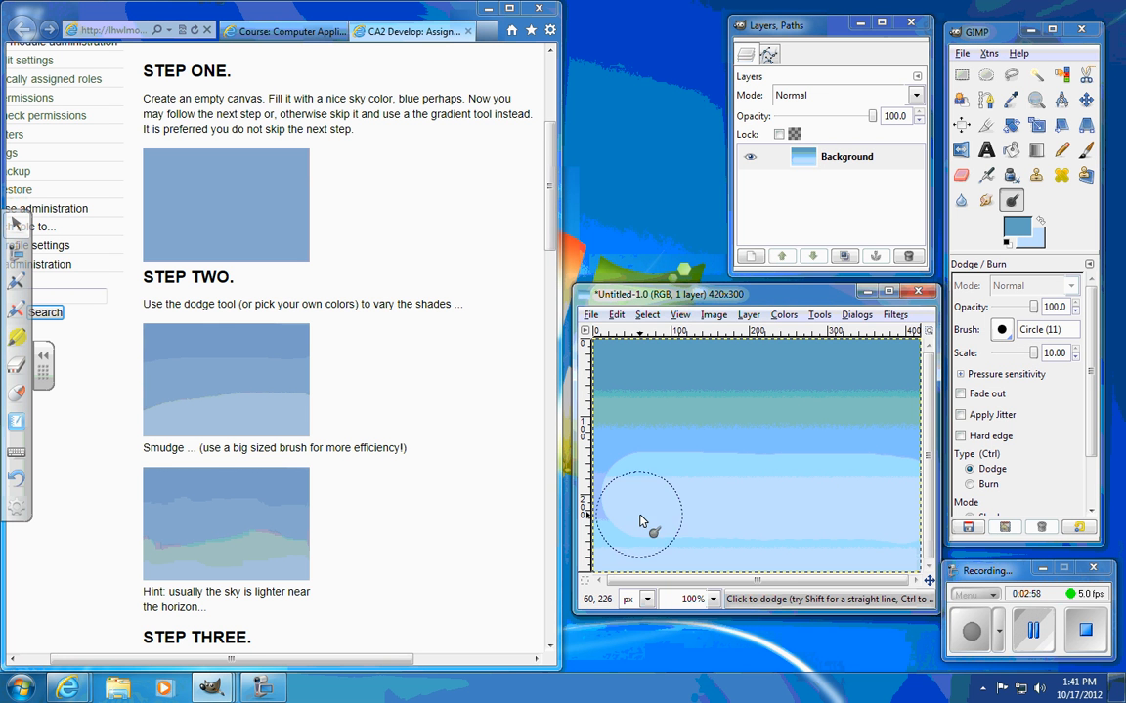
Step: Configure the Smudge tool with a rate of 34.1 and the Circle (19) brush
left_click(986, 202)
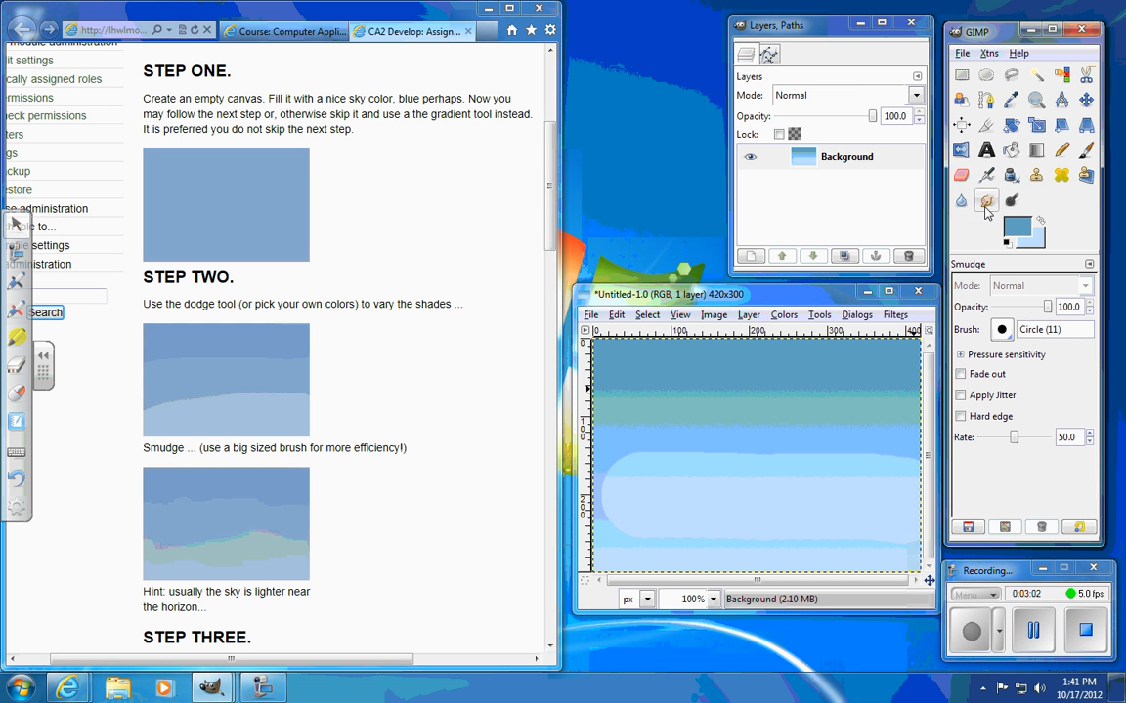
mouse_move(1010, 440)
left_mouse_down()
mouse_move(1020, 440)
mouse_move(1004, 443)
left_mouse_up()
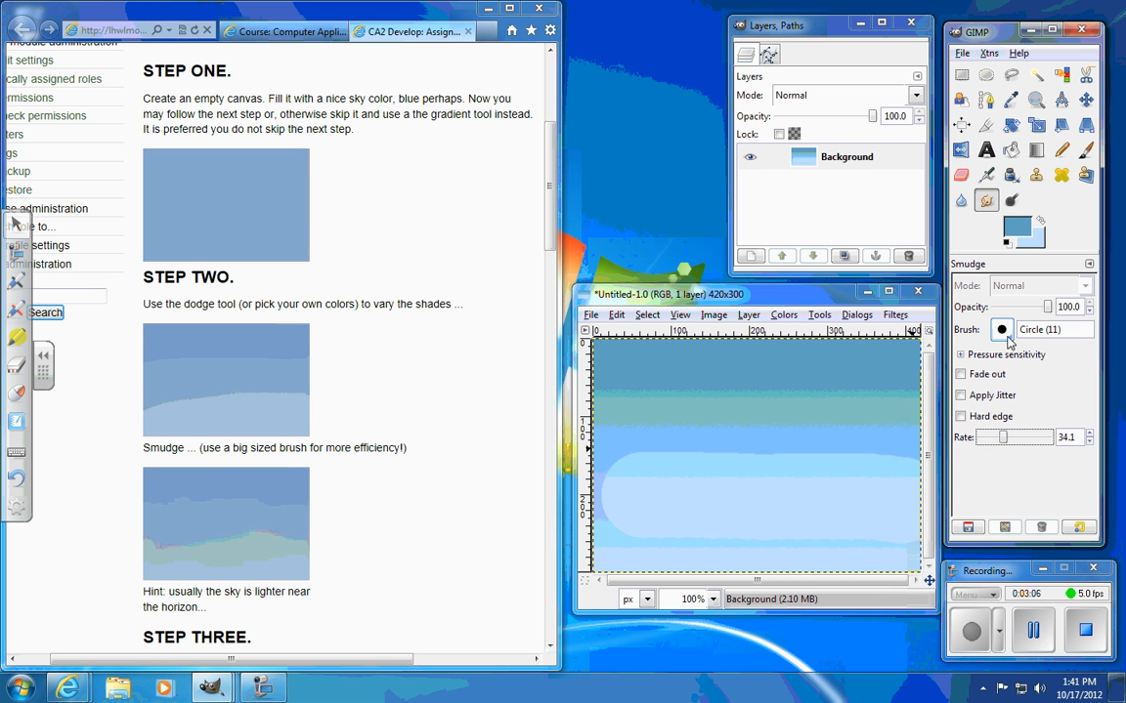
left_click(1001, 329)
left_click(944, 395)
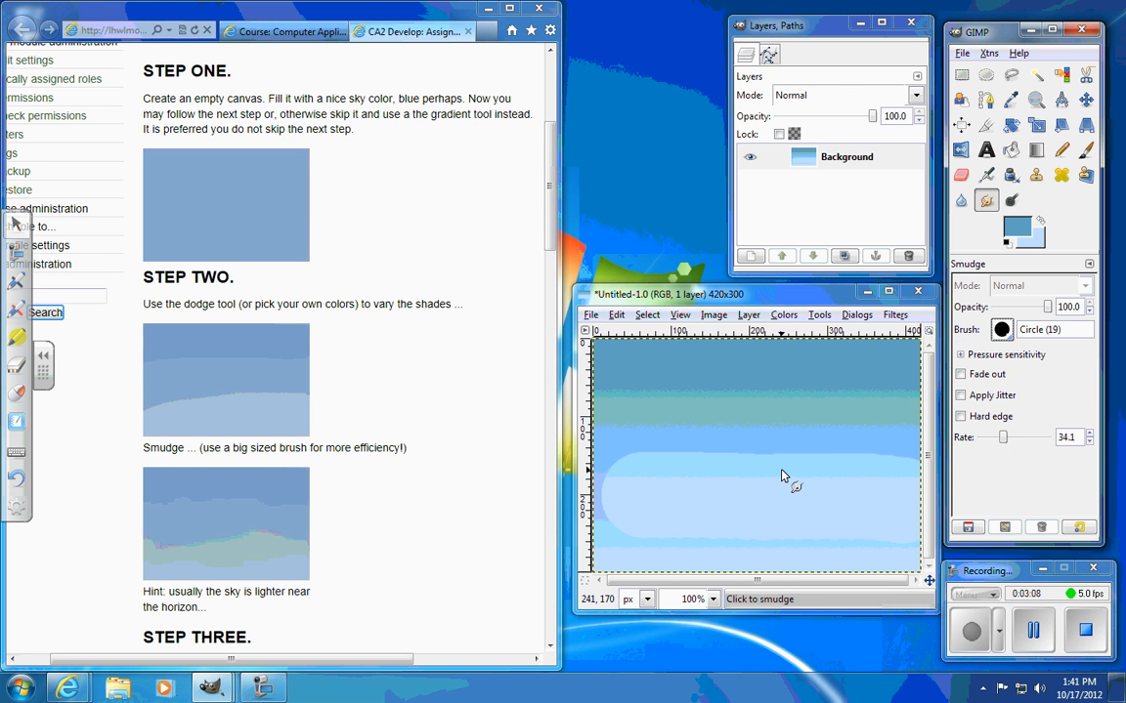
Step: Try smudging the upper edge of the lightened band, and undo the smudge and dodge strokes
mouse_move(868, 452)
left_mouse_down()
mouse_move(805, 458)
mouse_move(823, 461)
left_mouse_up()
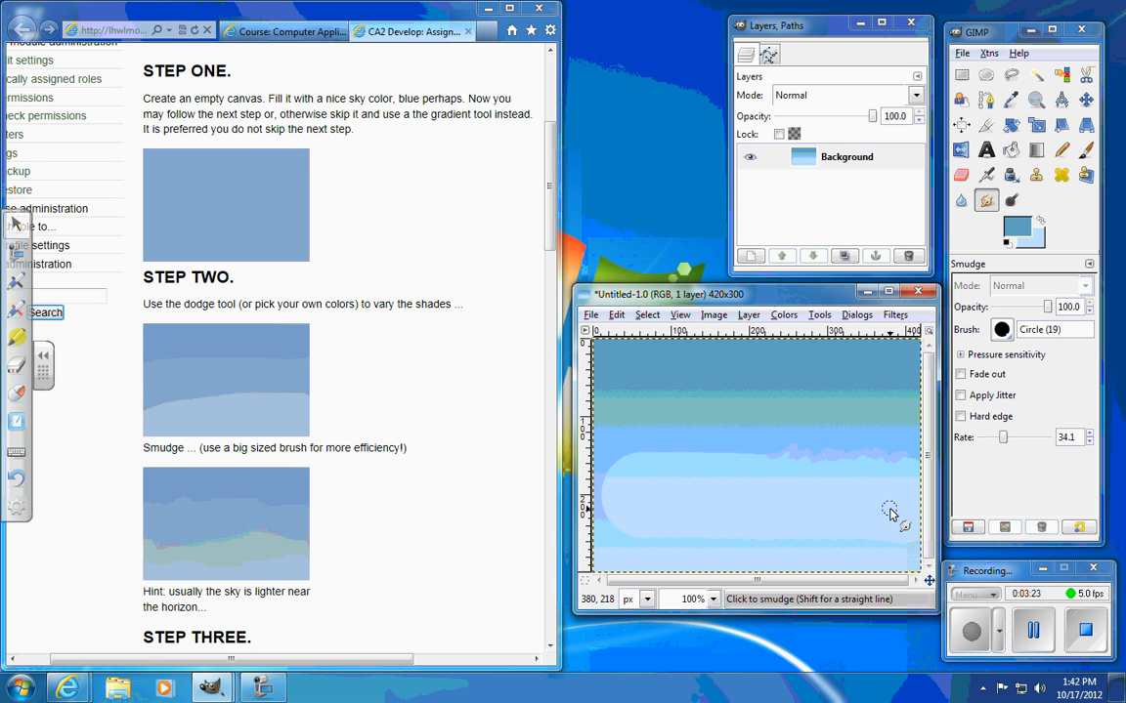
key("ctrl+z")
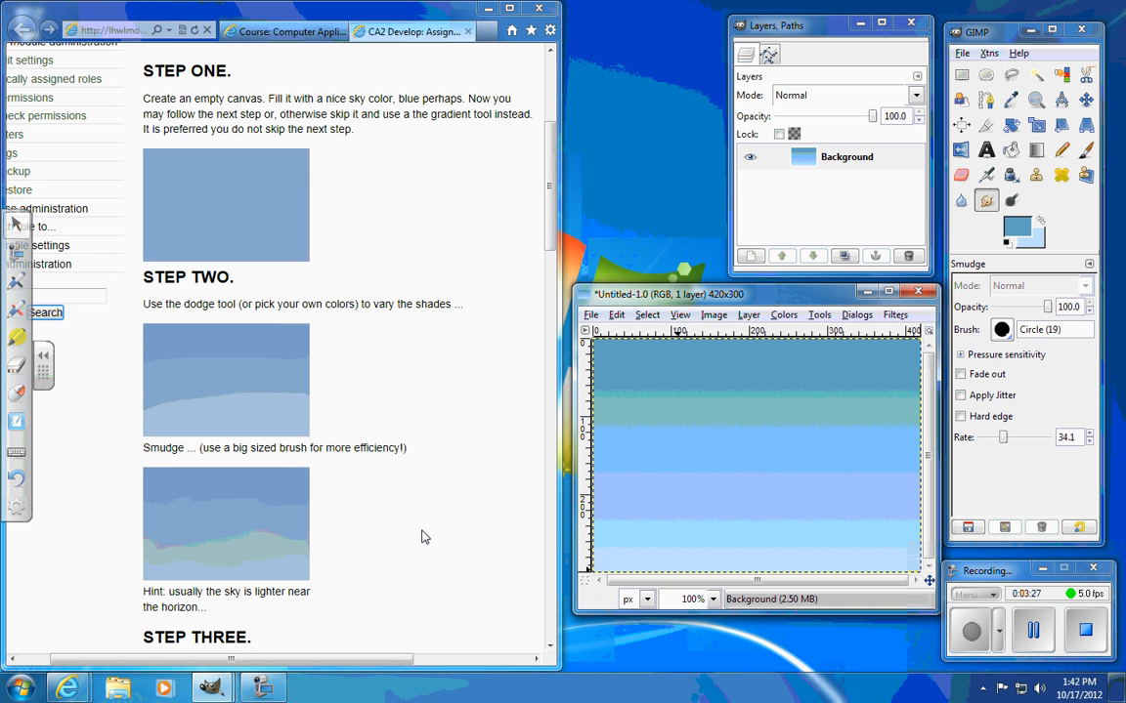
Step: Consult the assignment's cloud instructions and set up the Dodge tool with a brush scale of 4.29
scroll(267, 283, "down", 8)
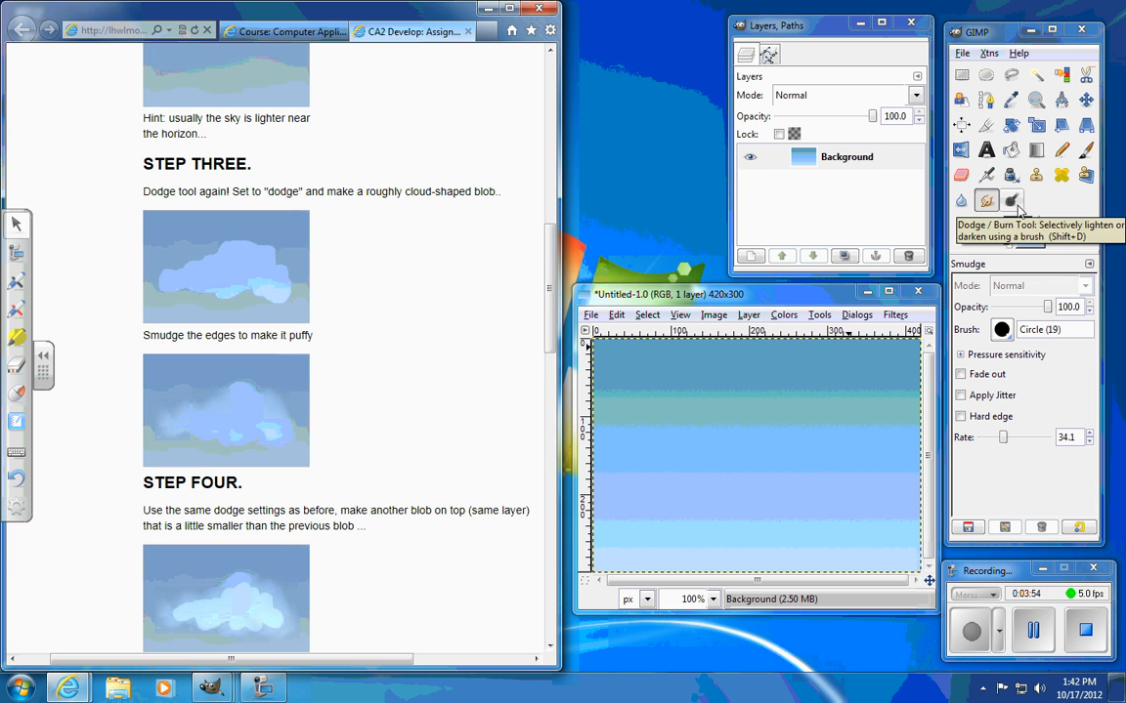
left_click(1011, 200)
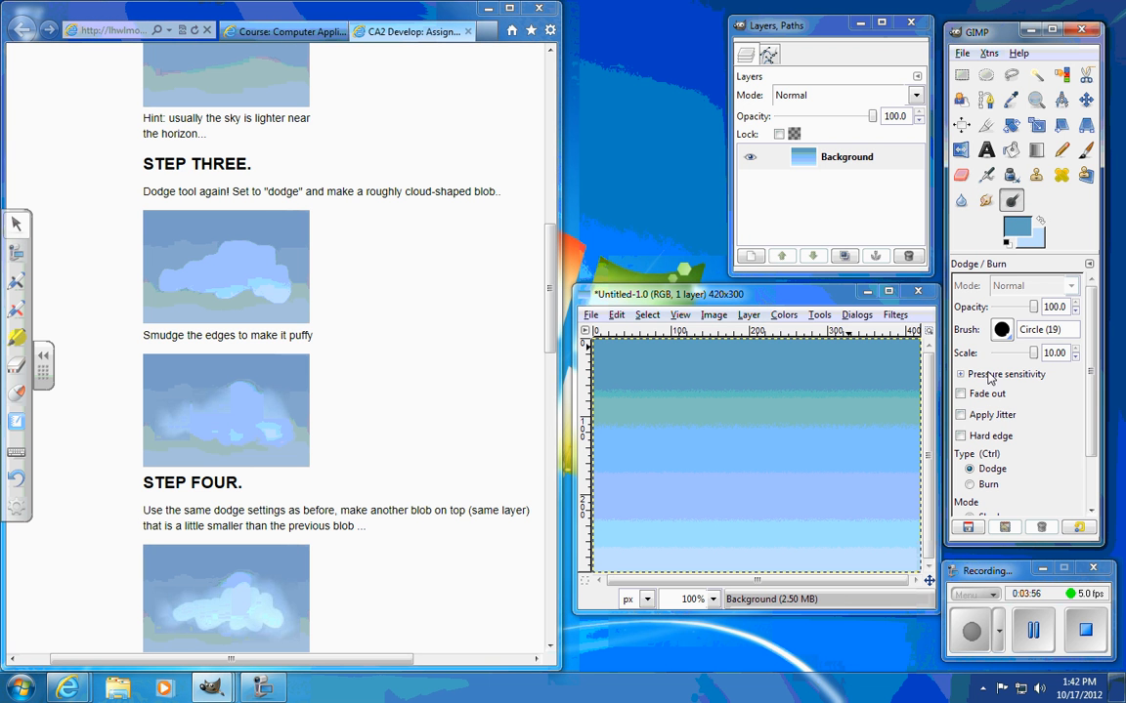
left_click_drag(1037, 361, 916, 322)
left_click_drag(1014, 359, 1027, 357)
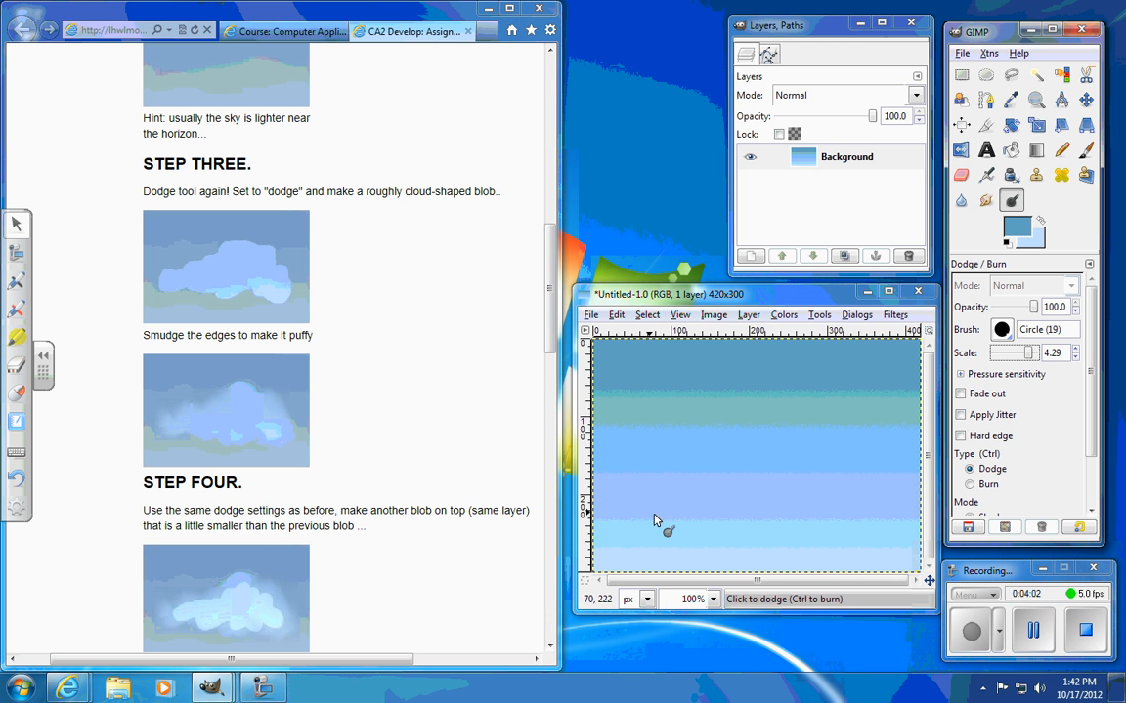
left_click(684, 506)
left_click(708, 473)
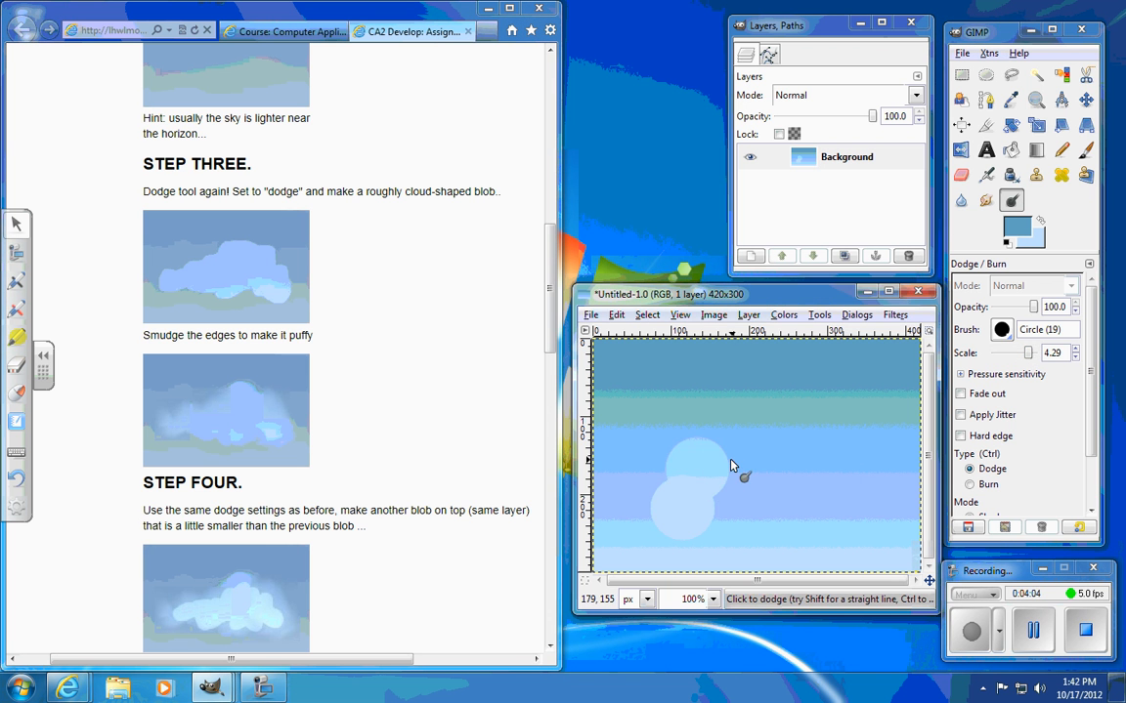
left_click(727, 500)
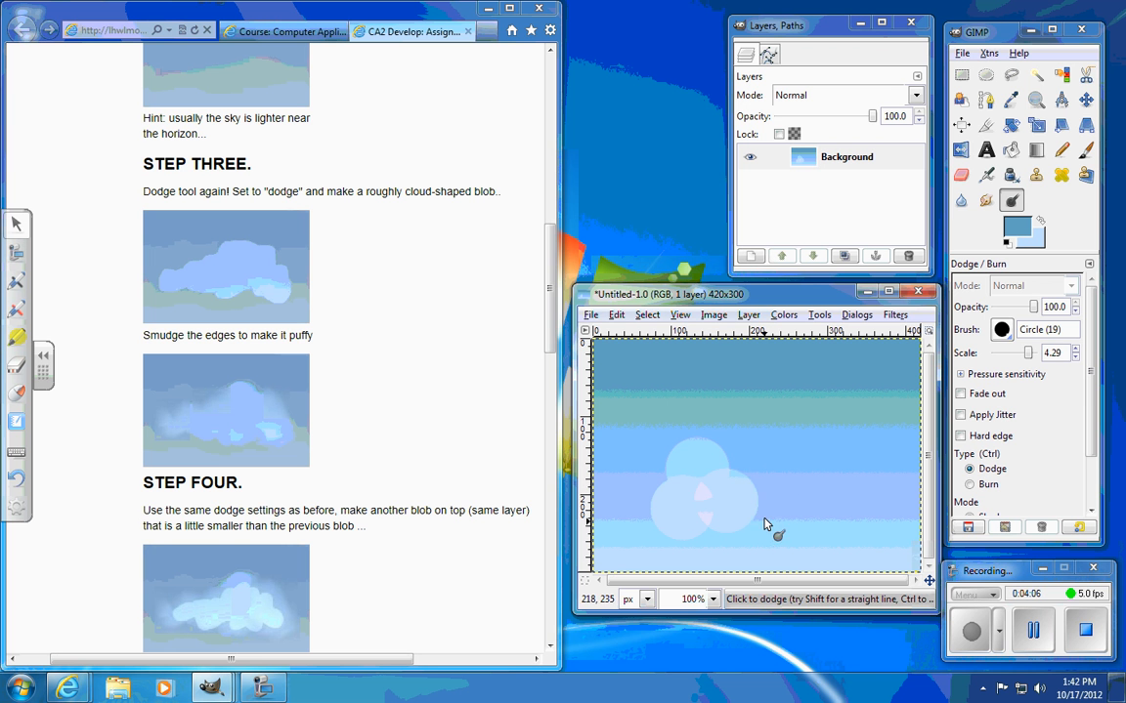
left_click(765, 508)
left_click(763, 472)
key("ctrl+z")
key("ctrl+z")
key("ctrl+z")
key("ctrl+z")
key("ctrl+z")
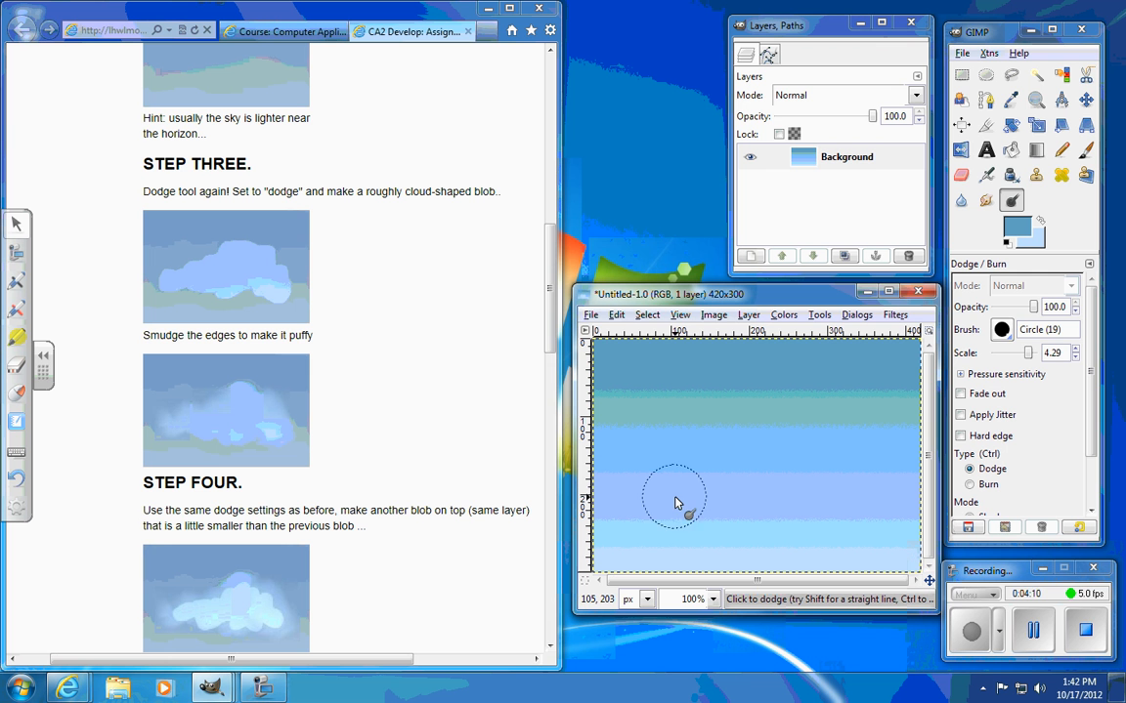
Step: Paint a large, roughly cloud-shaped blob across the middle of the sky with the Dodge tool
mouse_move(673, 503)
left_mouse_down()
mouse_move(738, 489)
mouse_move(806, 501)
mouse_move(840, 479)
mouse_move(832, 443)
mouse_move(843, 423)
mouse_move(800, 455)
mouse_move(779, 443)
mouse_move(764, 461)
mouse_move(725, 469)
left_mouse_up()
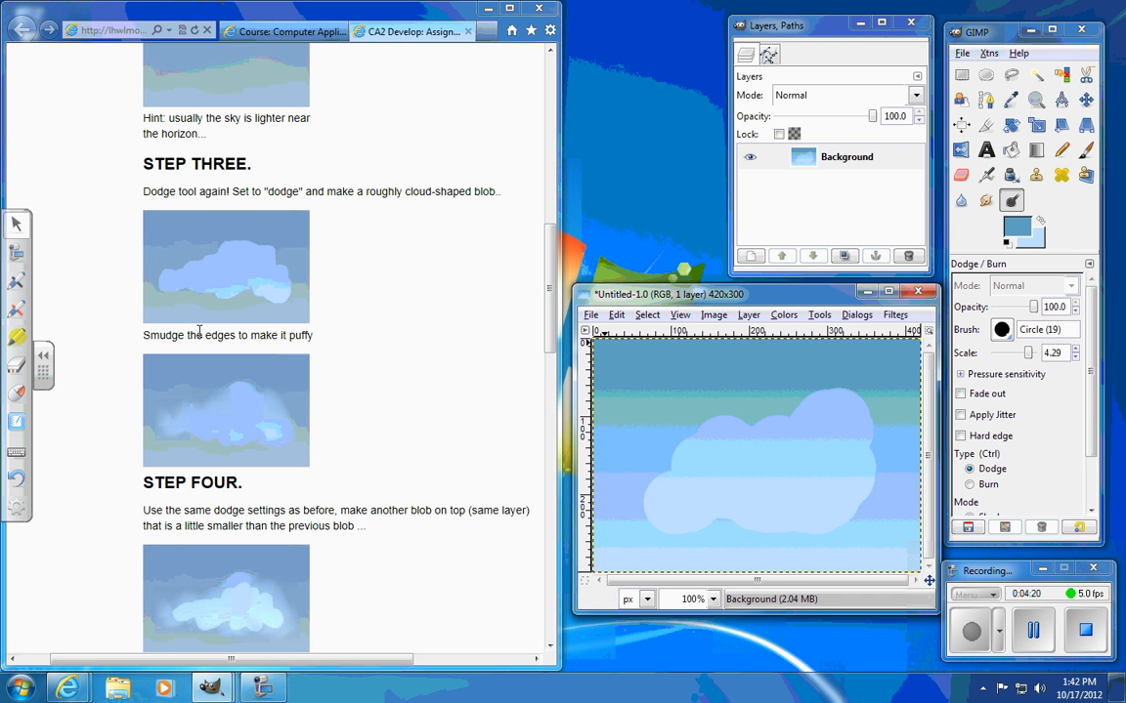
mouse_move(697, 516)
left_mouse_down()
mouse_move(822, 556)
mouse_move(841, 555)
mouse_move(843, 498)
mouse_move(881, 528)
left_mouse_up()
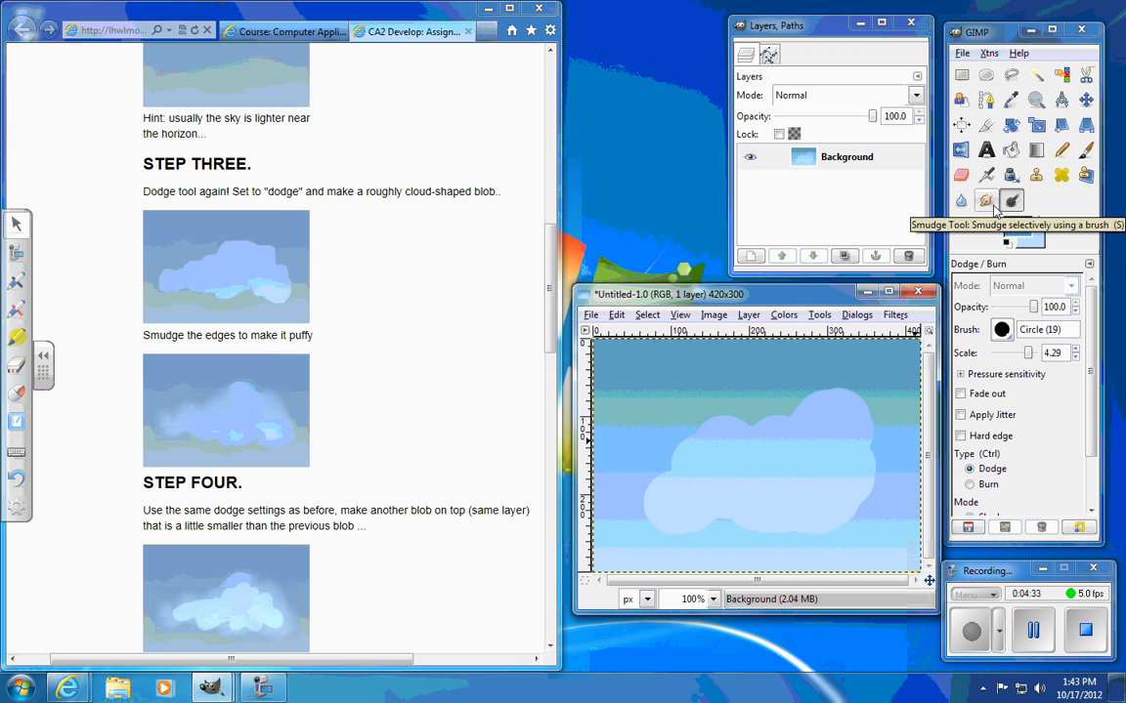
Step: Smudge the cloud's edges with the Circle Fuzzy (19) brush to make them puffy
left_click(984, 201)
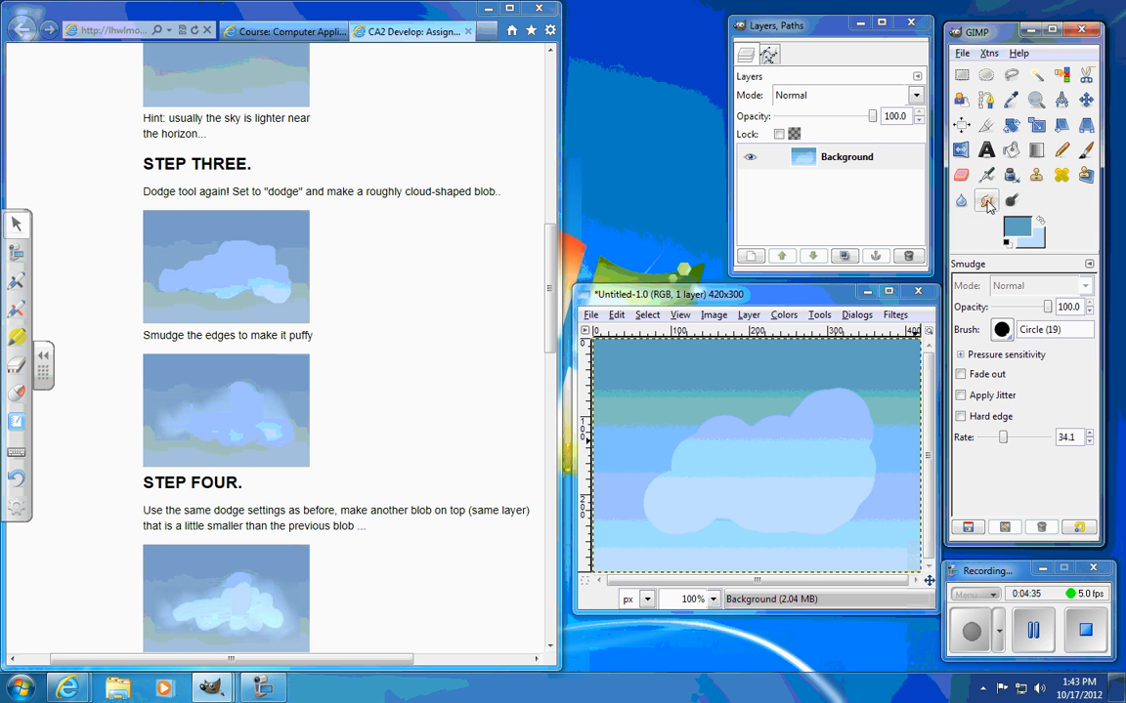
left_click(1001, 329)
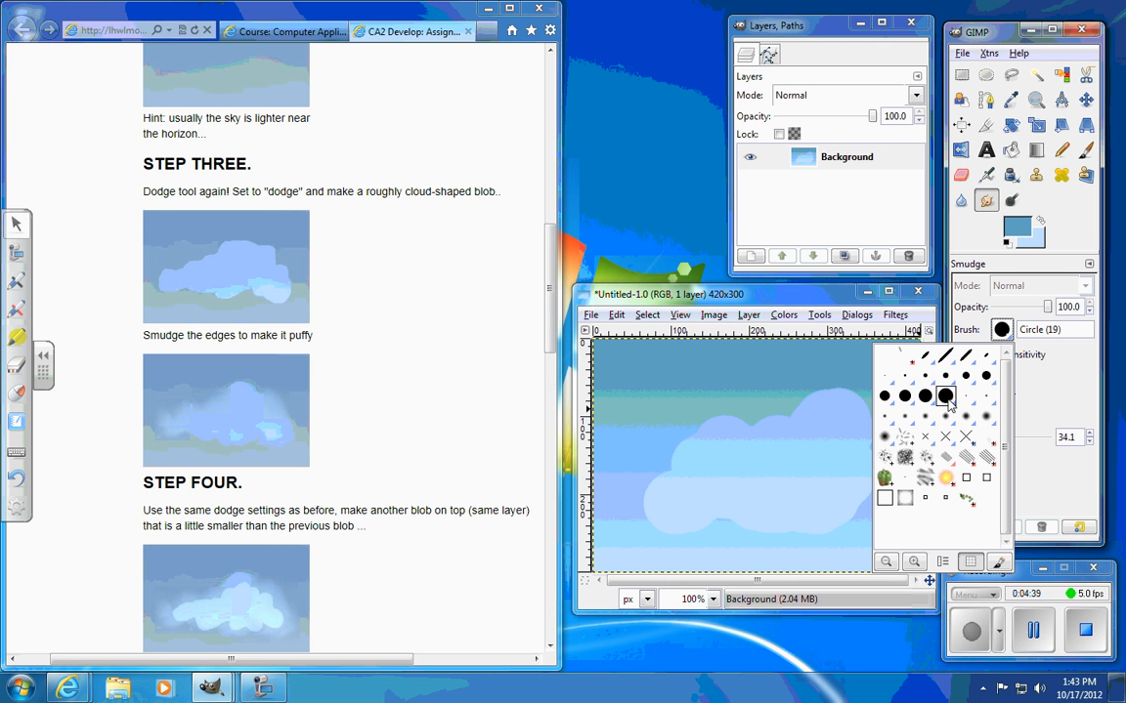
left_click(886, 439)
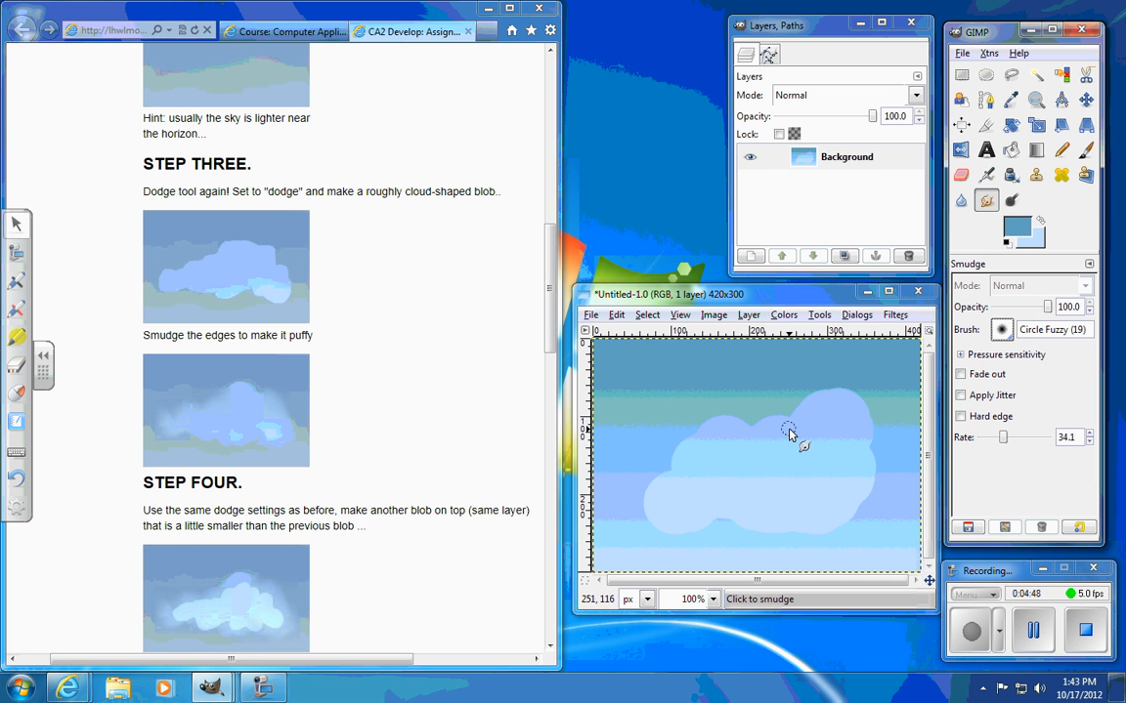
mouse_move(757, 428)
left_mouse_down()
mouse_move(830, 384)
mouse_move(824, 398)
mouse_move(812, 391)
mouse_move(791, 417)
mouse_move(827, 381)
mouse_move(853, 396)
mouse_move(835, 395)
mouse_move(854, 386)
mouse_move(846, 399)
mouse_move(855, 391)
mouse_move(865, 407)
mouse_move(847, 415)
mouse_move(827, 372)
mouse_move(854, 385)
mouse_move(863, 430)
left_mouse_up()
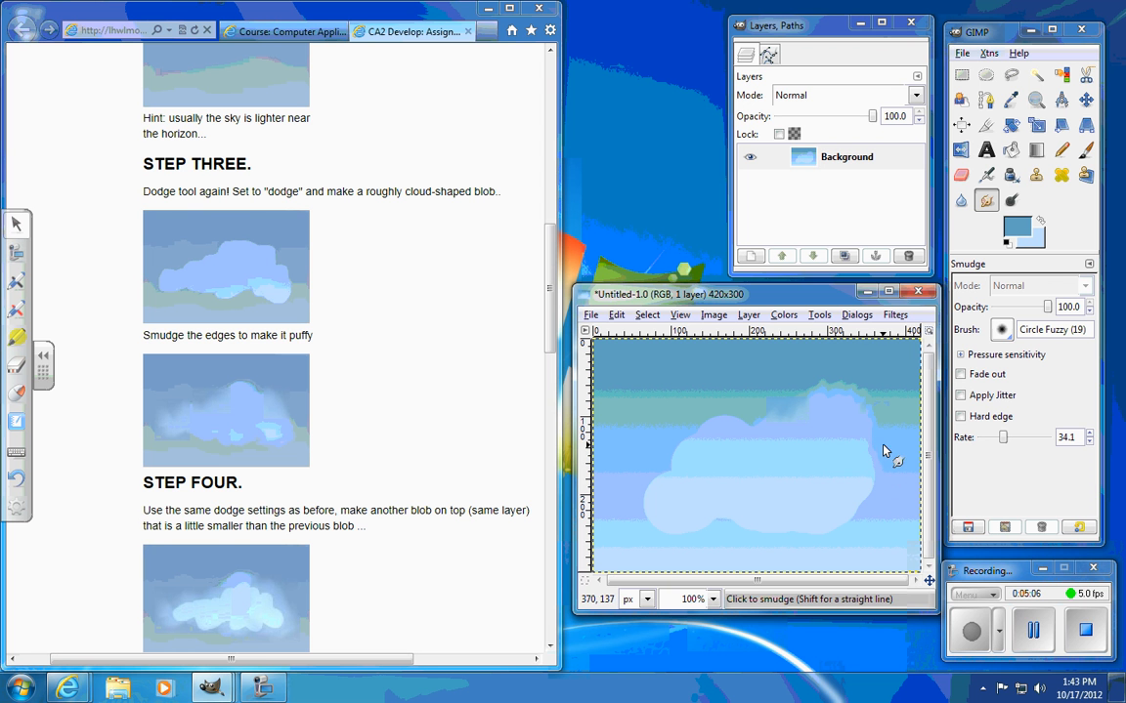
left_click_drag(875, 462, 861, 396)
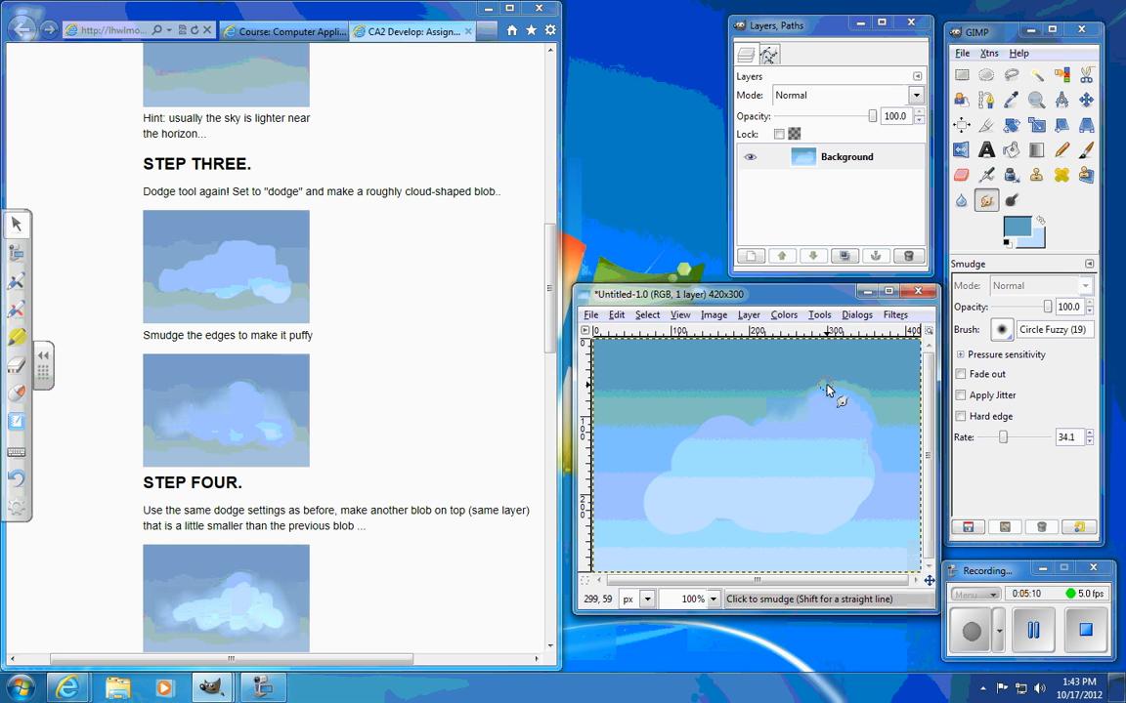
left_click_drag(832, 389, 795, 426)
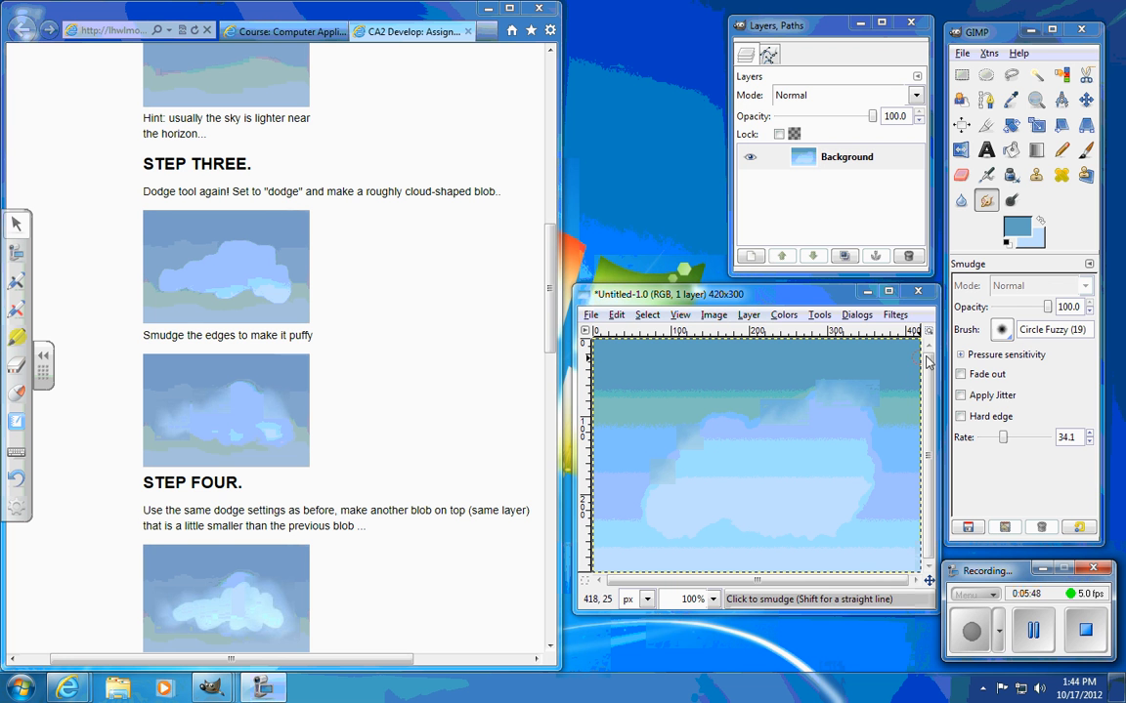
Step: Dodge a slightly smaller blob inside the cloud using the Circle (17) brush at a scale of 1.60
left_click(1012, 201)
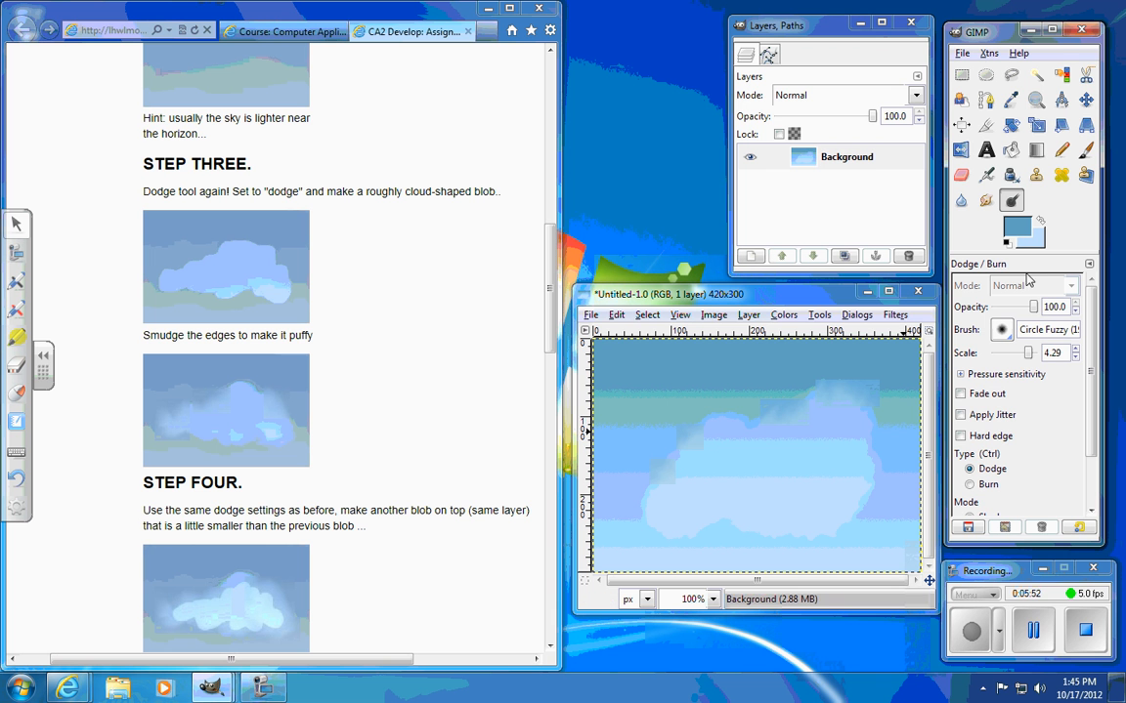
left_click_drag(1029, 355, 1022, 354)
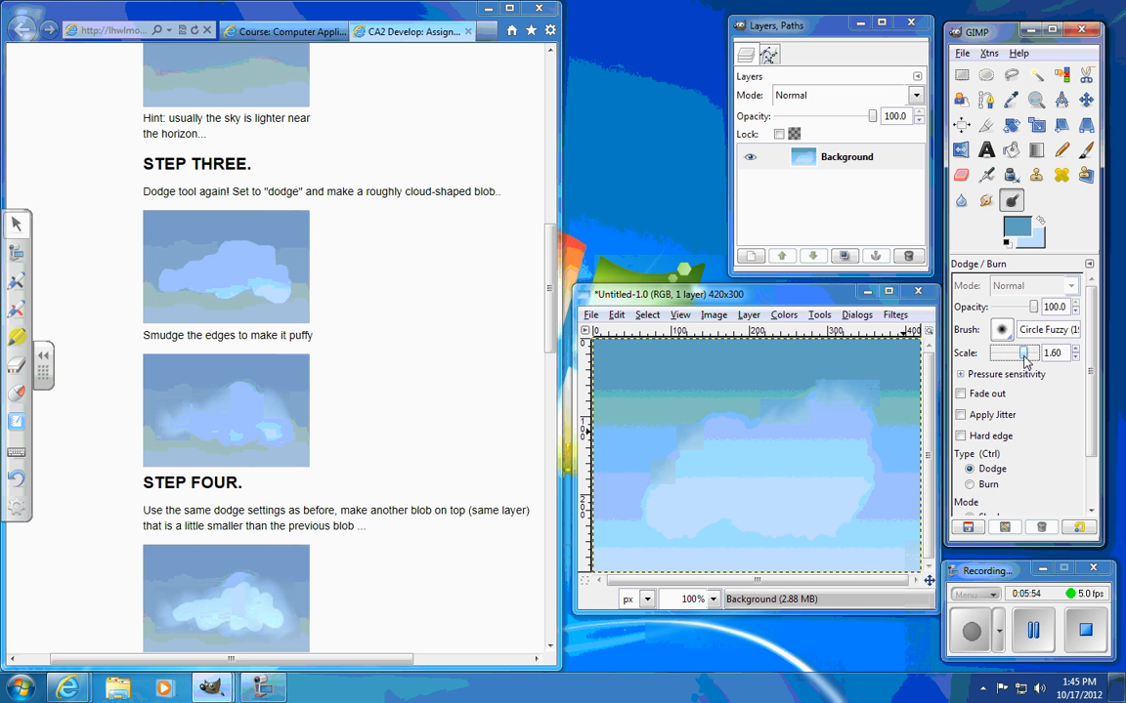
mouse_move(826, 442)
left_mouse_down()
mouse_move(713, 454)
mouse_move(677, 503)
mouse_move(726, 496)
mouse_move(811, 503)
left_mouse_up()
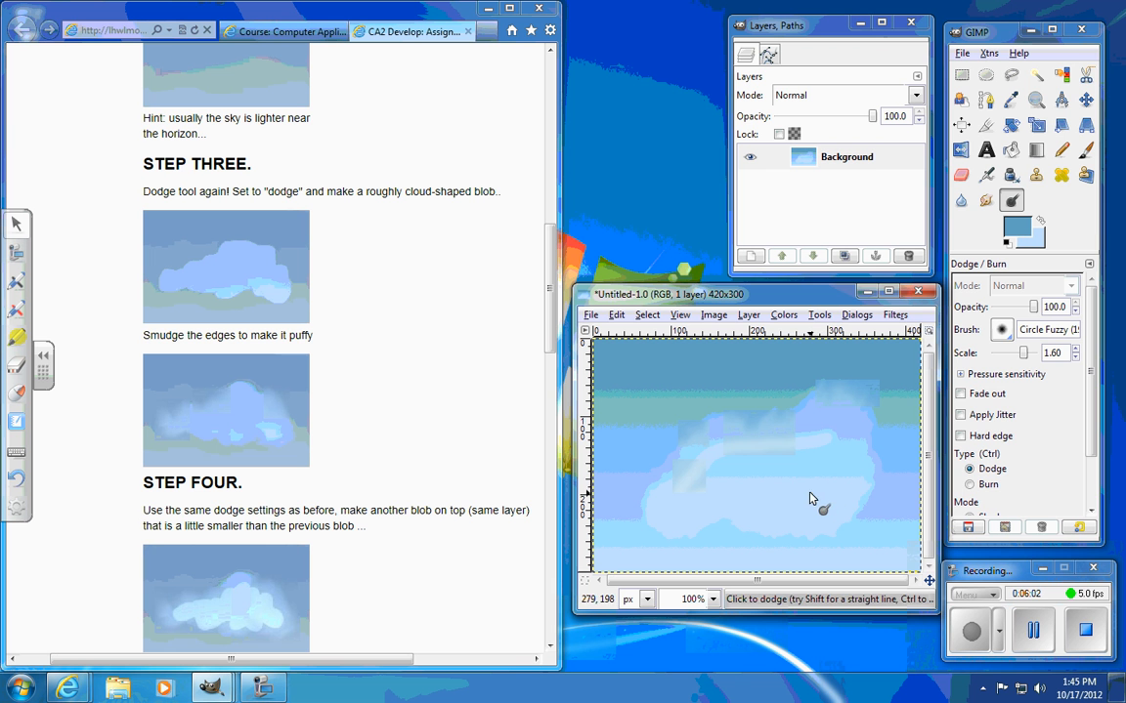
left_click(1002, 331)
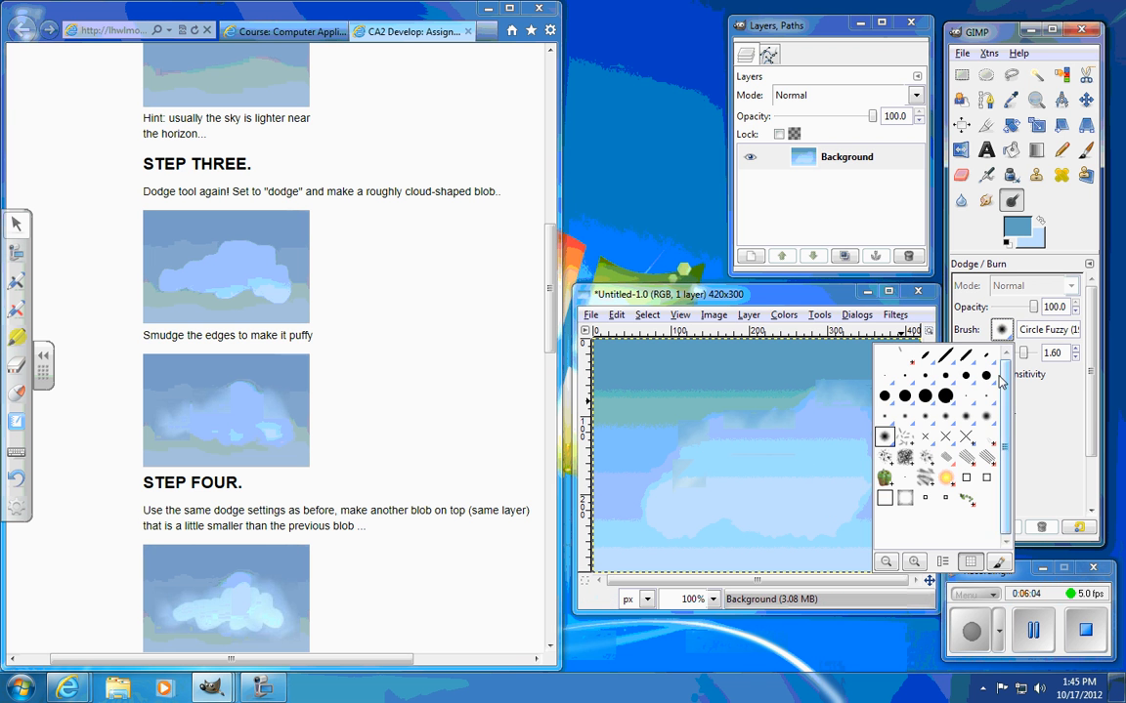
left_click(823, 364)
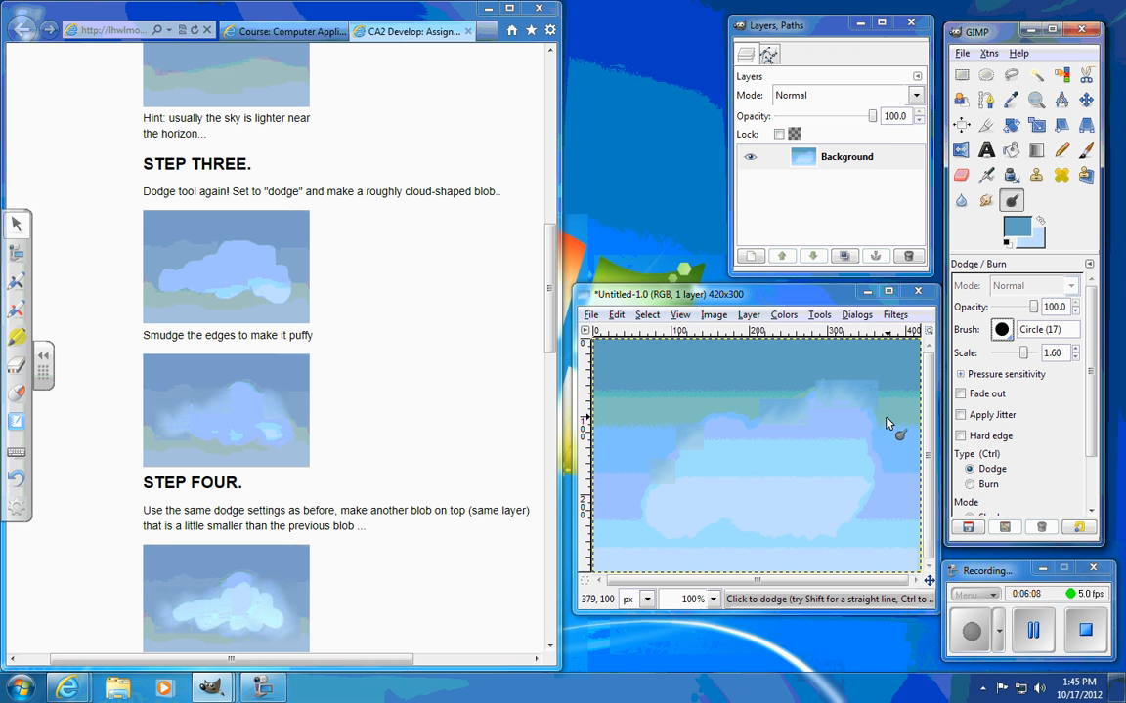
mouse_move(832, 432)
left_mouse_down()
mouse_move(720, 445)
mouse_move(677, 505)
mouse_move(717, 492)
mouse_move(812, 505)
mouse_move(842, 477)
mouse_move(844, 452)
mouse_move(721, 469)
mouse_move(725, 480)
mouse_move(825, 467)
mouse_move(829, 477)
mouse_move(803, 495)
mouse_move(756, 487)
mouse_move(803, 485)
left_mouse_up()
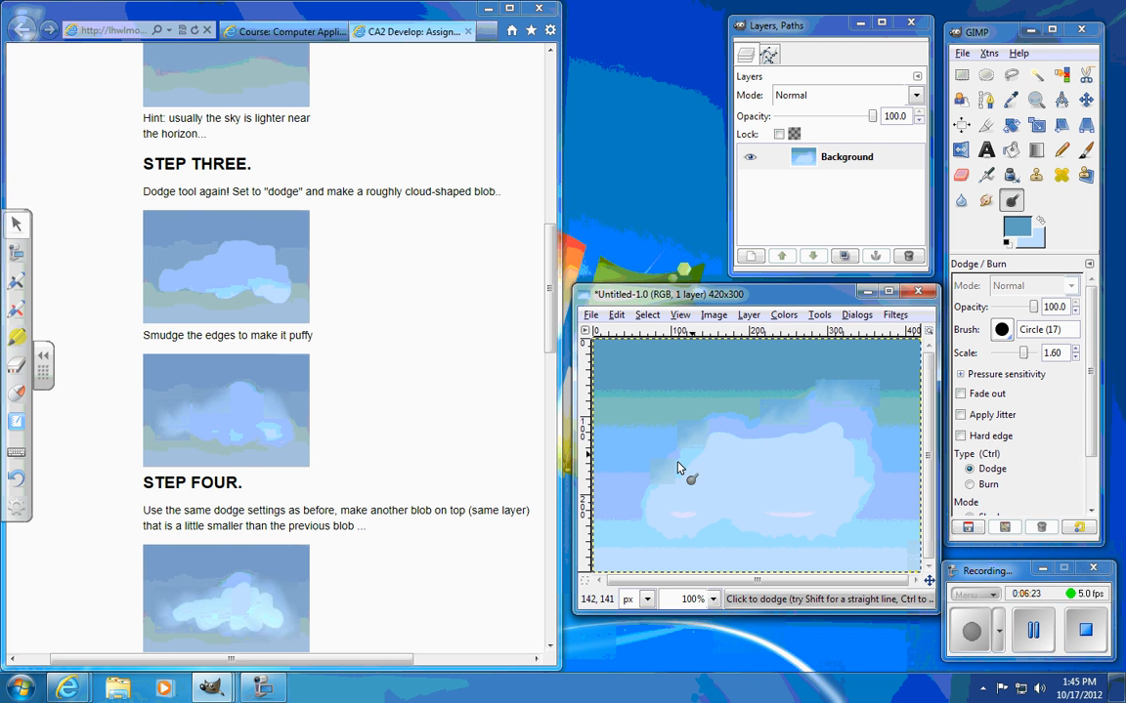
Step: Following Step Four of the assignment, smudge the edges of the inner blob with the Circle (17) brush
left_click_drag(550, 332, 550, 396)
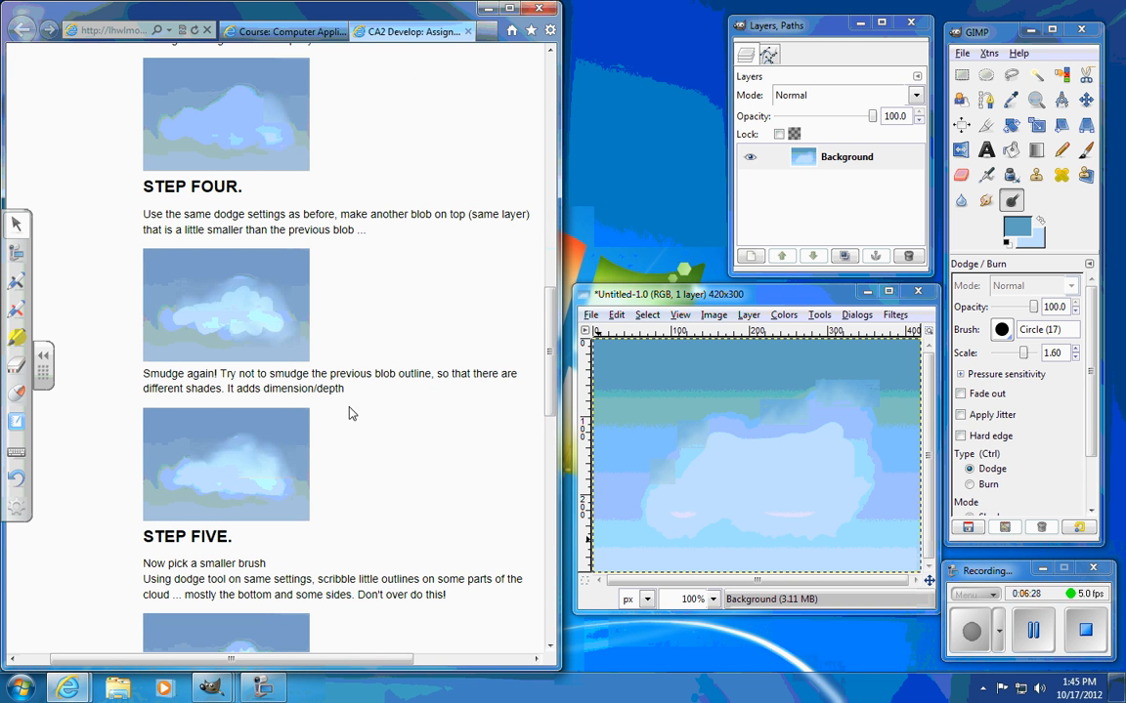
left_click(986, 201)
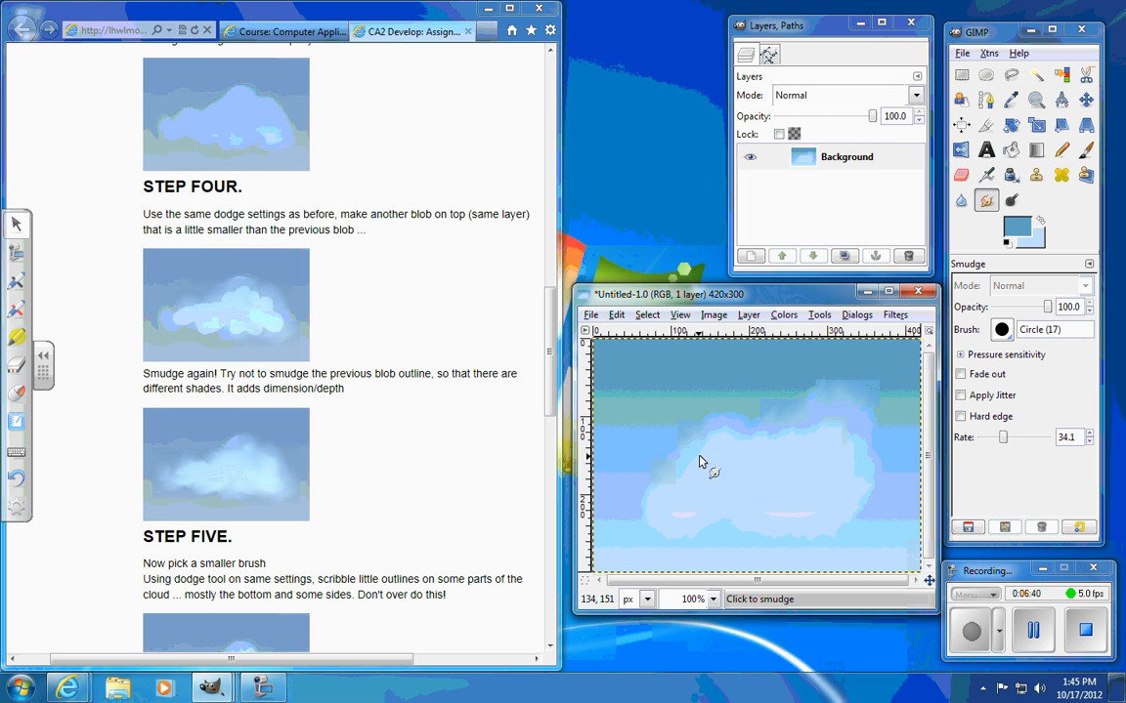
mouse_move(709, 442)
left_mouse_down()
mouse_move(688, 477)
mouse_move(696, 472)
mouse_move(675, 485)
mouse_move(688, 490)
mouse_move(677, 497)
mouse_move(675, 488)
mouse_move(701, 460)
mouse_move(666, 527)
mouse_move(724, 491)
mouse_move(700, 509)
mouse_move(717, 525)
mouse_move(754, 497)
mouse_move(792, 524)
mouse_move(843, 480)
left_mouse_up()
left_click_drag(856, 454, 830, 498)
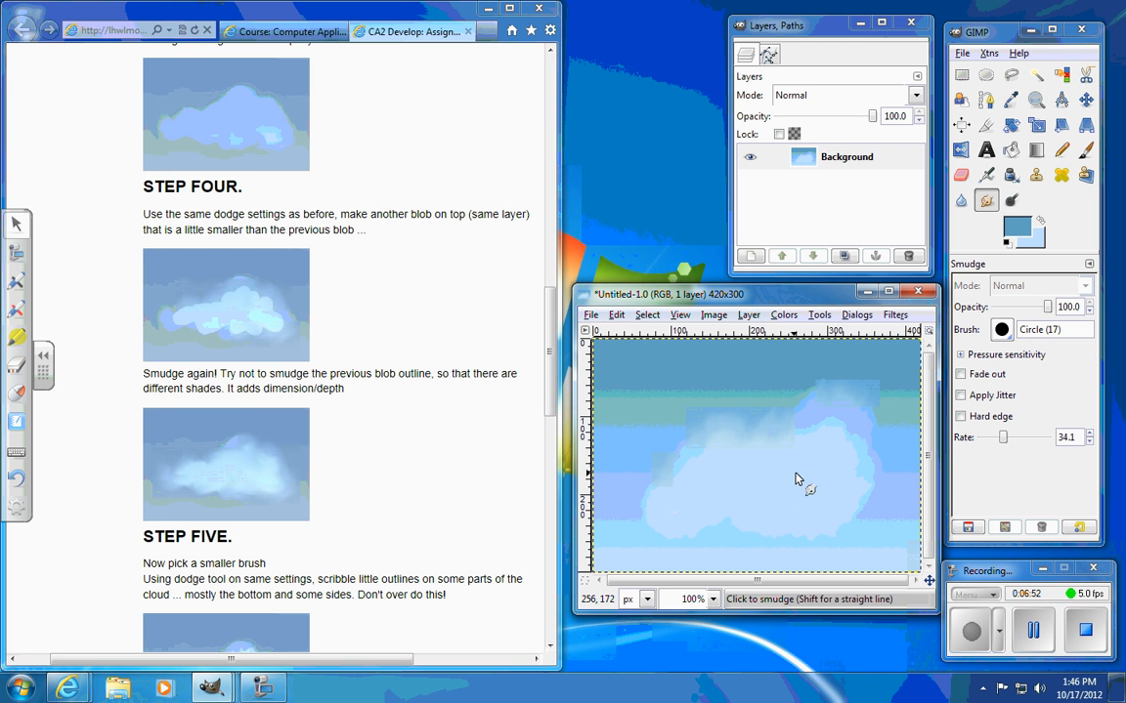
mouse_move(850, 437)
left_mouse_down()
mouse_move(839, 506)
mouse_move(830, 502)
mouse_move(851, 484)
mouse_move(830, 509)
left_mouse_up()
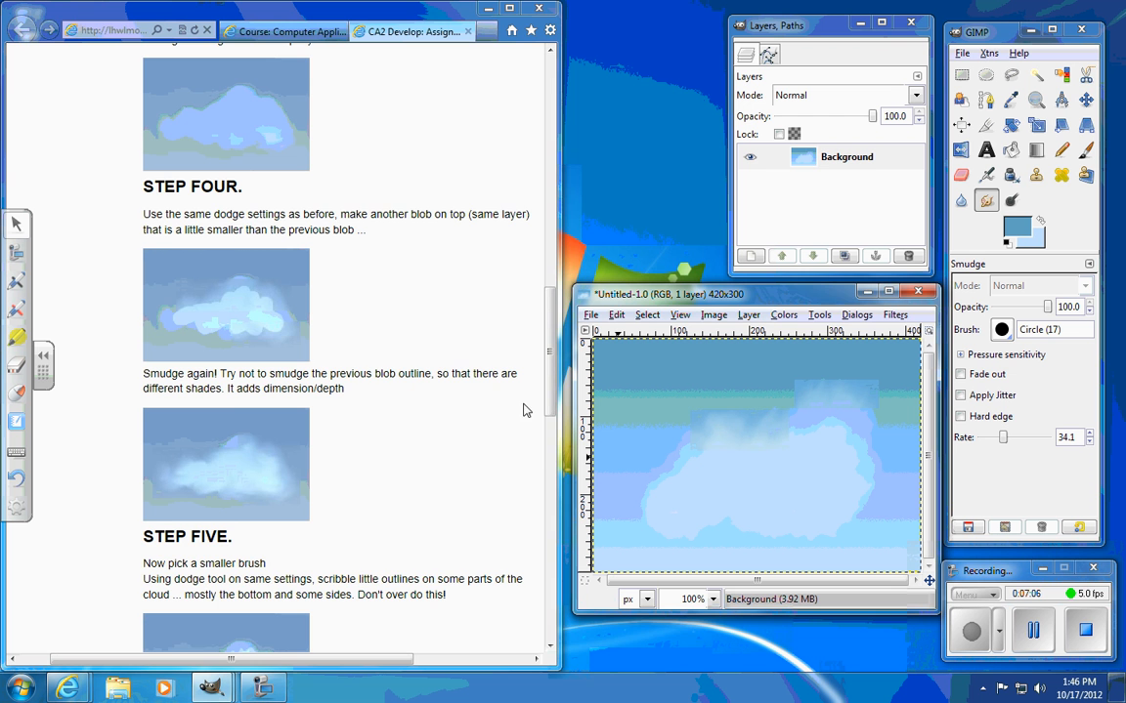
Step: Consult Step Five of the assignment and set up the Dodge tool with the smaller Circle (09) brush
scroll(489, 289, "down", 5)
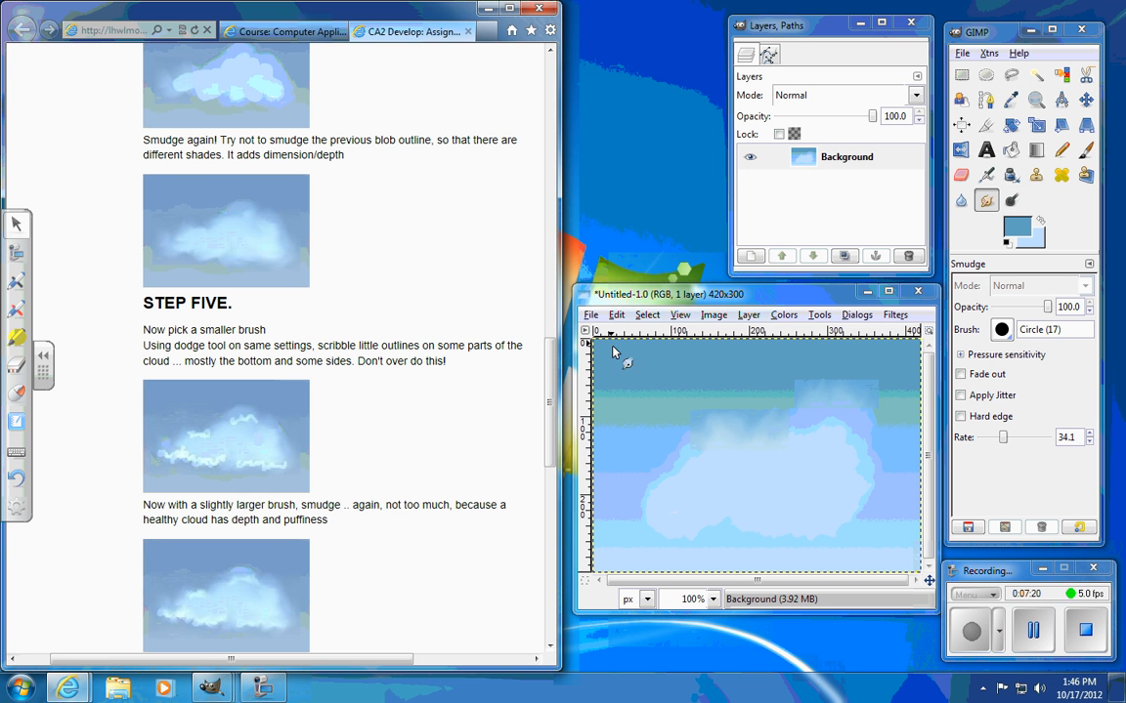
left_click(1011, 200)
left_click(1001, 330)
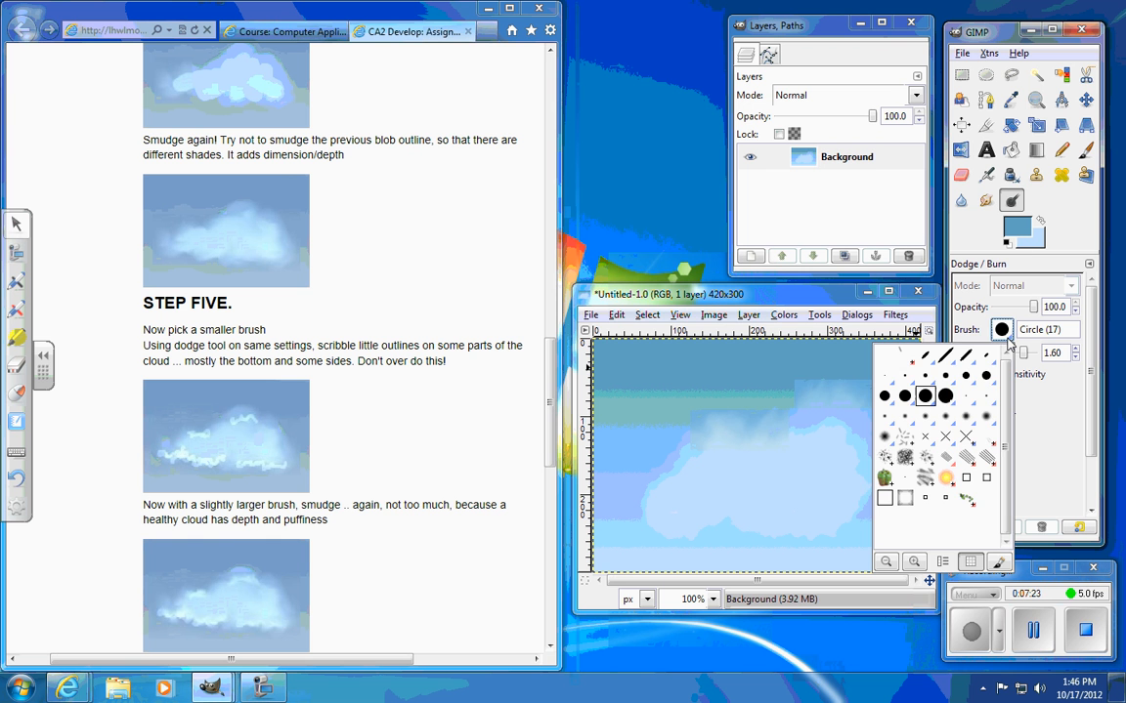
left_click(965, 375)
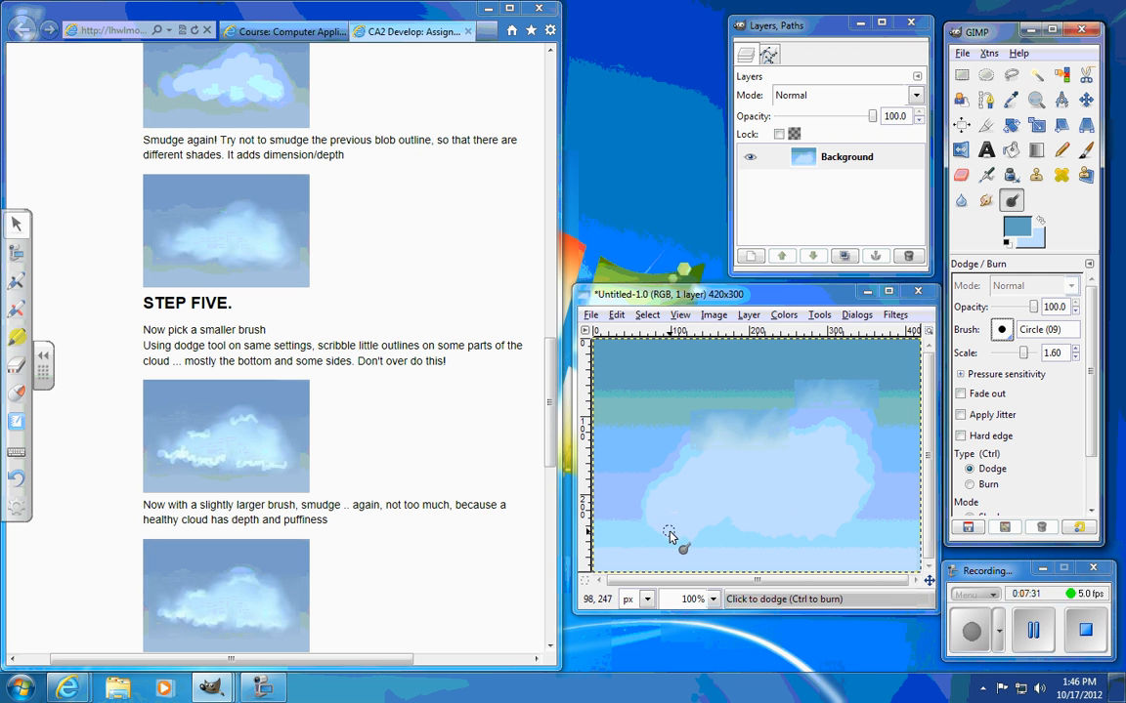
mouse_move(663, 533)
left_mouse_down()
mouse_move(708, 502)
mouse_move(744, 517)
mouse_move(849, 505)
left_mouse_up()
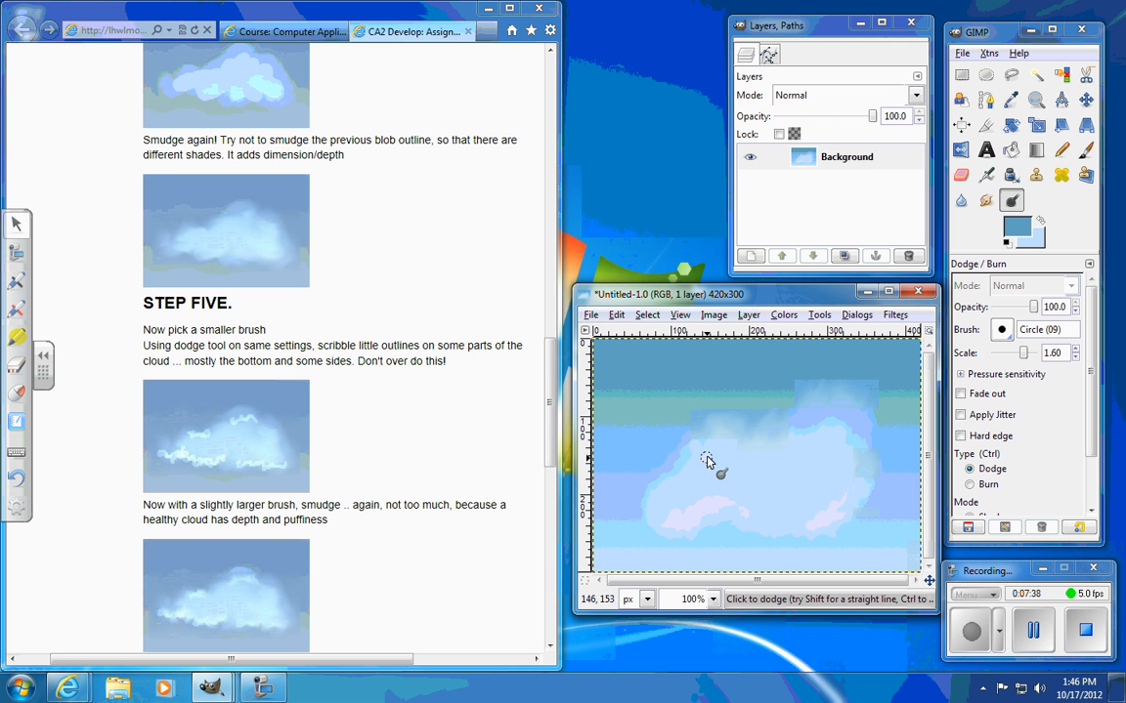
left_click_drag(706, 458, 740, 430)
key("ctrl+z")
key("ctrl+z")
key("ctrl+z")
key("ctrl+z")
key("ctrl+z")
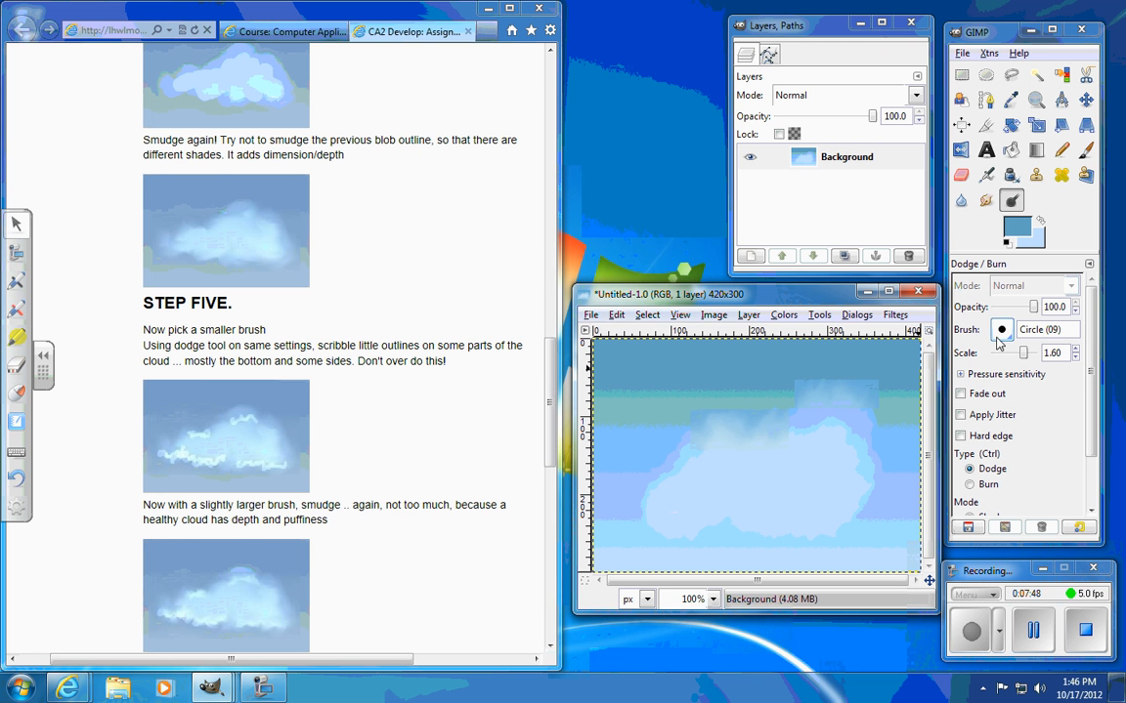
Step: Scribble small dodge highlights along the cloud's bottom and upper edges with the Circle (05) brush
left_click(1001, 329)
left_click(929, 381)
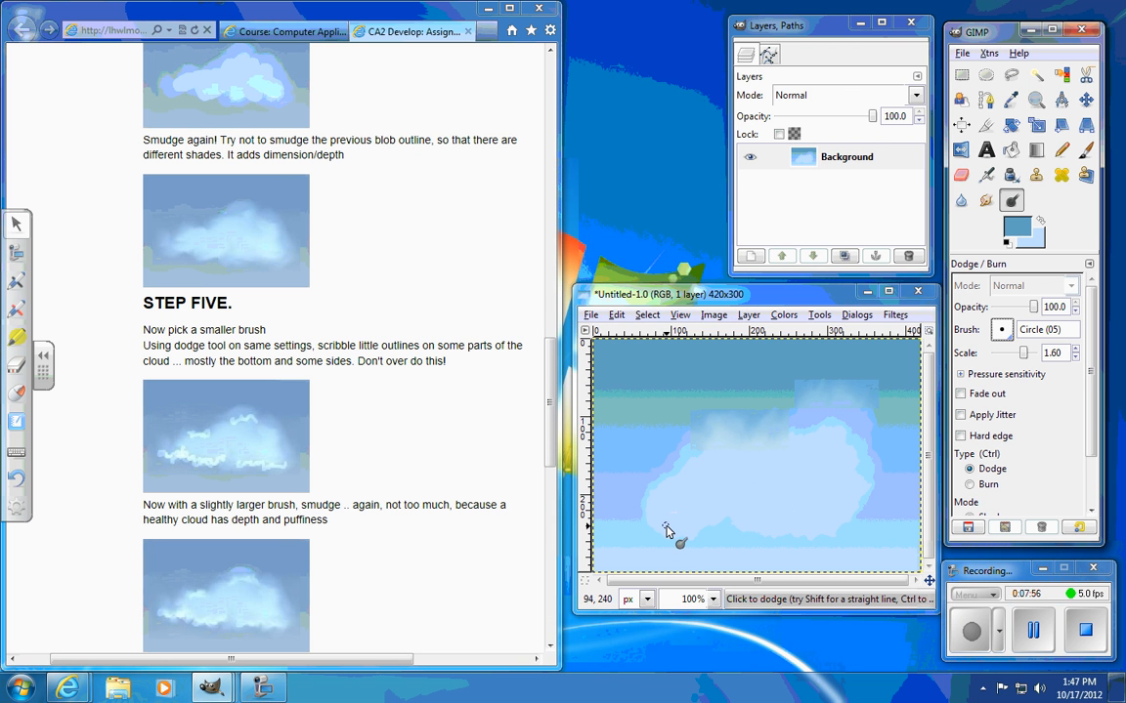
mouse_move(665, 529)
left_mouse_down()
mouse_move(702, 505)
mouse_move(739, 508)
mouse_move(699, 471)
mouse_move(737, 428)
left_mouse_up()
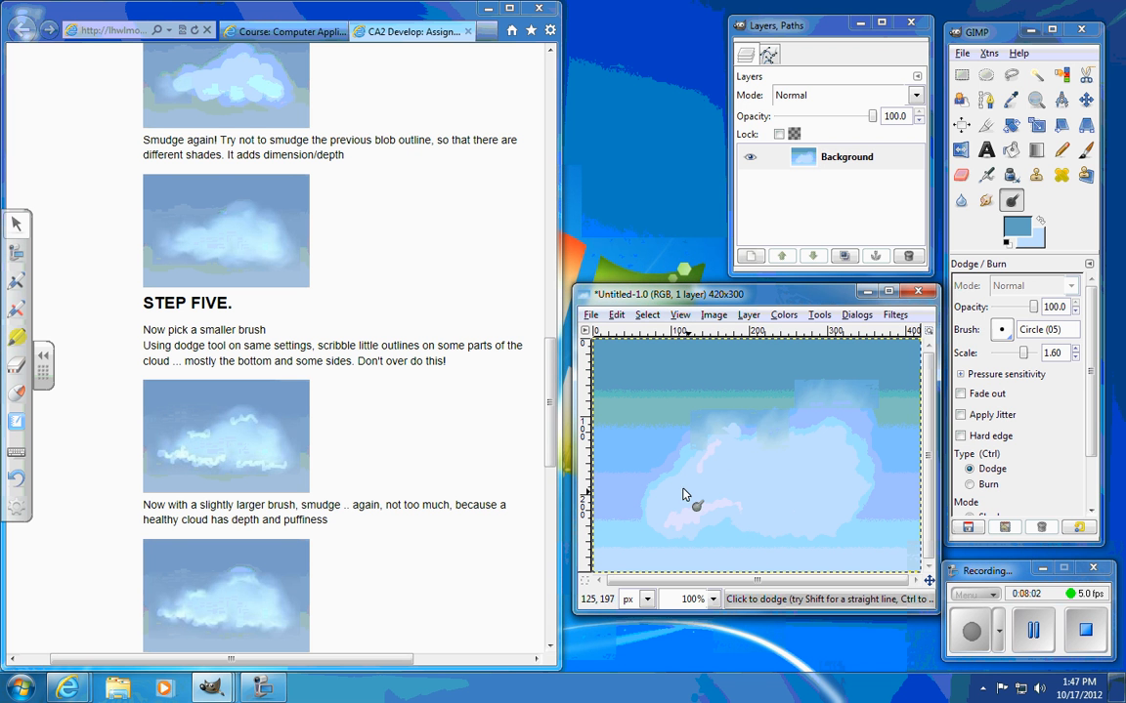
mouse_move(810, 433)
left_mouse_down()
mouse_move(821, 421)
mouse_move(851, 484)
mouse_move(842, 426)
left_mouse_up()
left_click_drag(732, 433, 738, 428)
left_click_drag(685, 522, 720, 508)
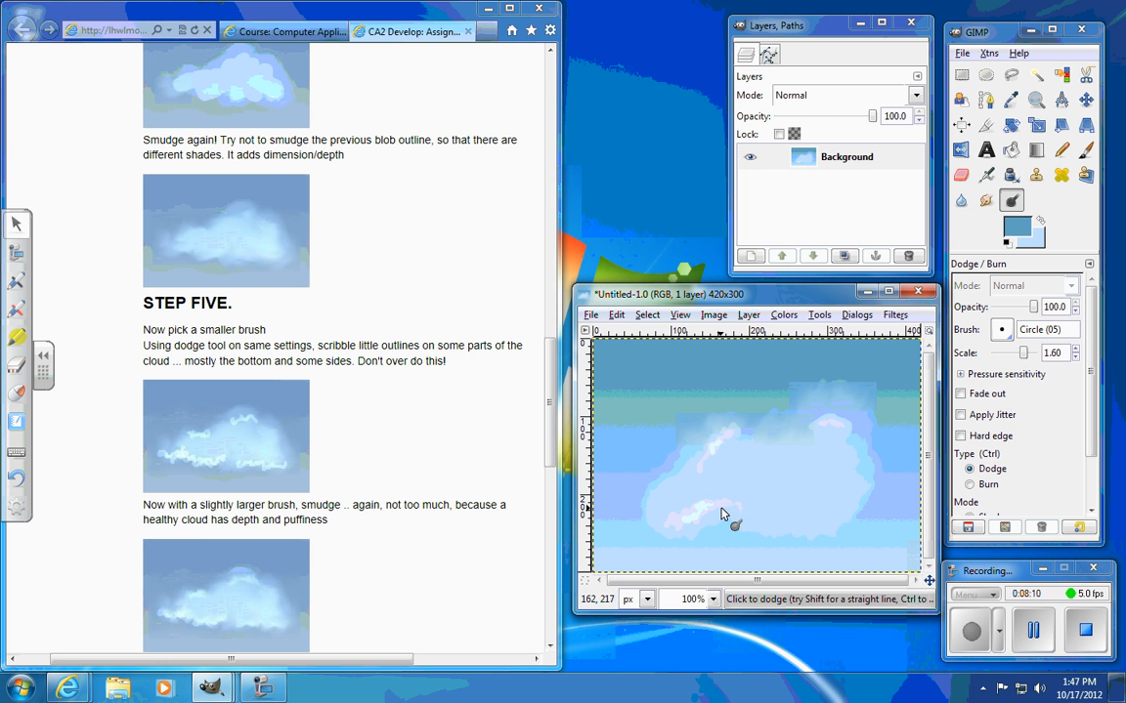
left_click_drag(811, 519, 845, 491)
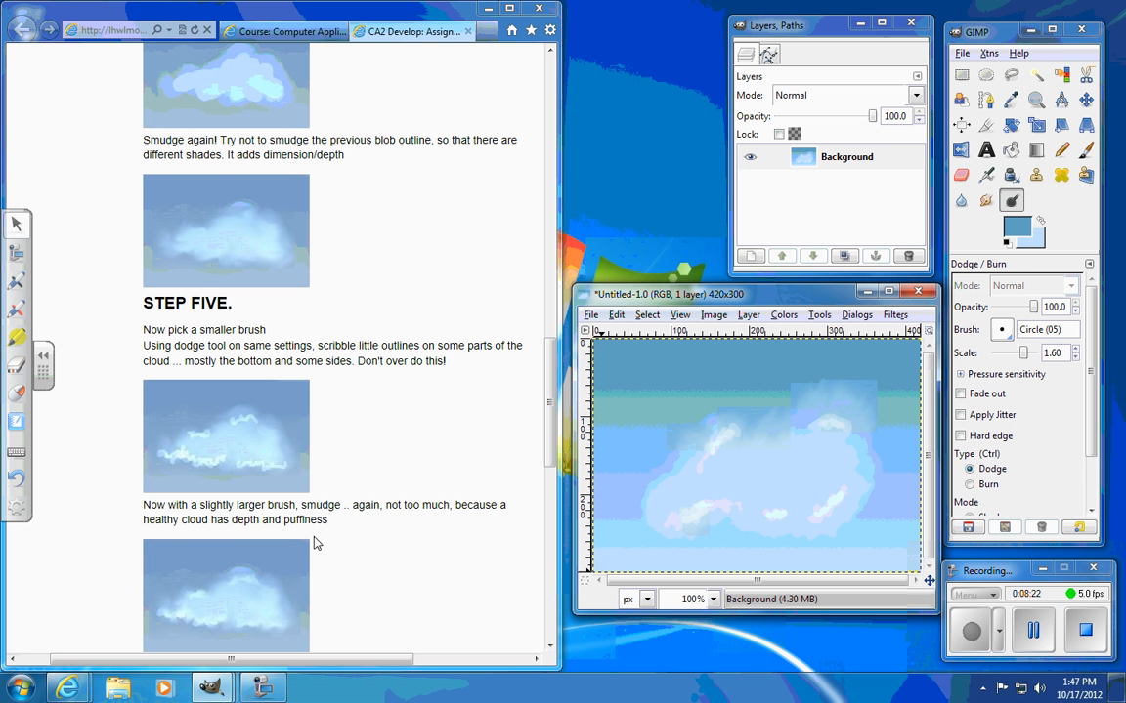
Step: Set up the Smudge tool with the Circle Fuzzy (15) brush for softening the highlights
left_click(986, 200)
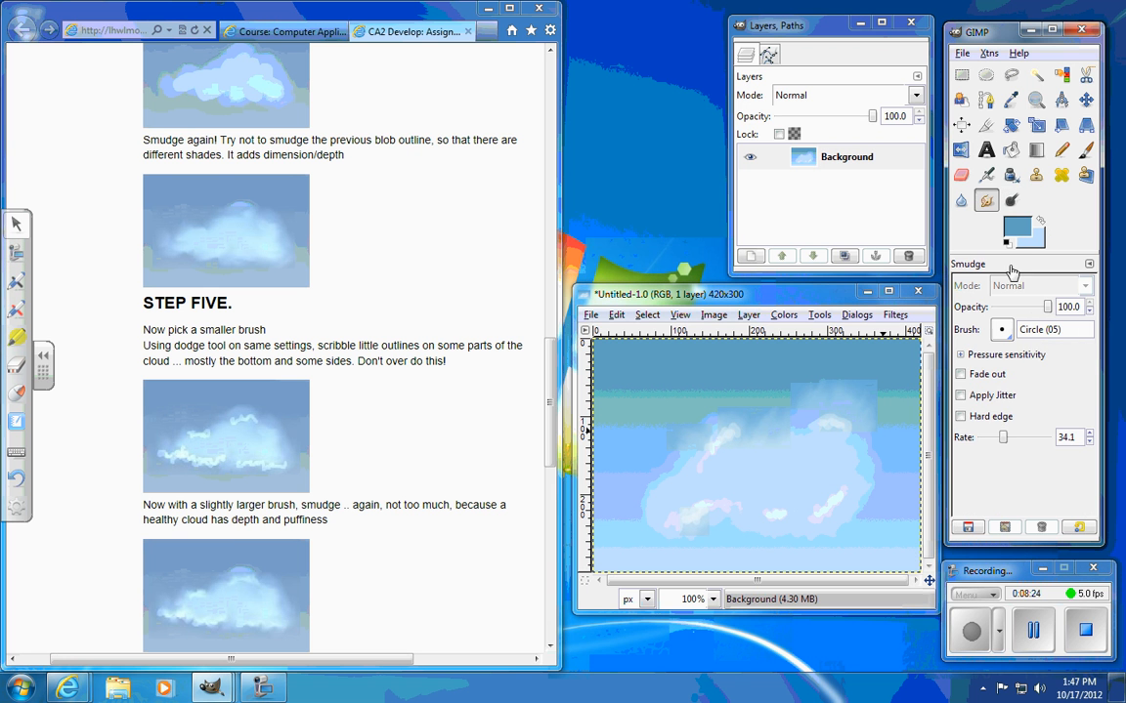
left_click(1002, 334)
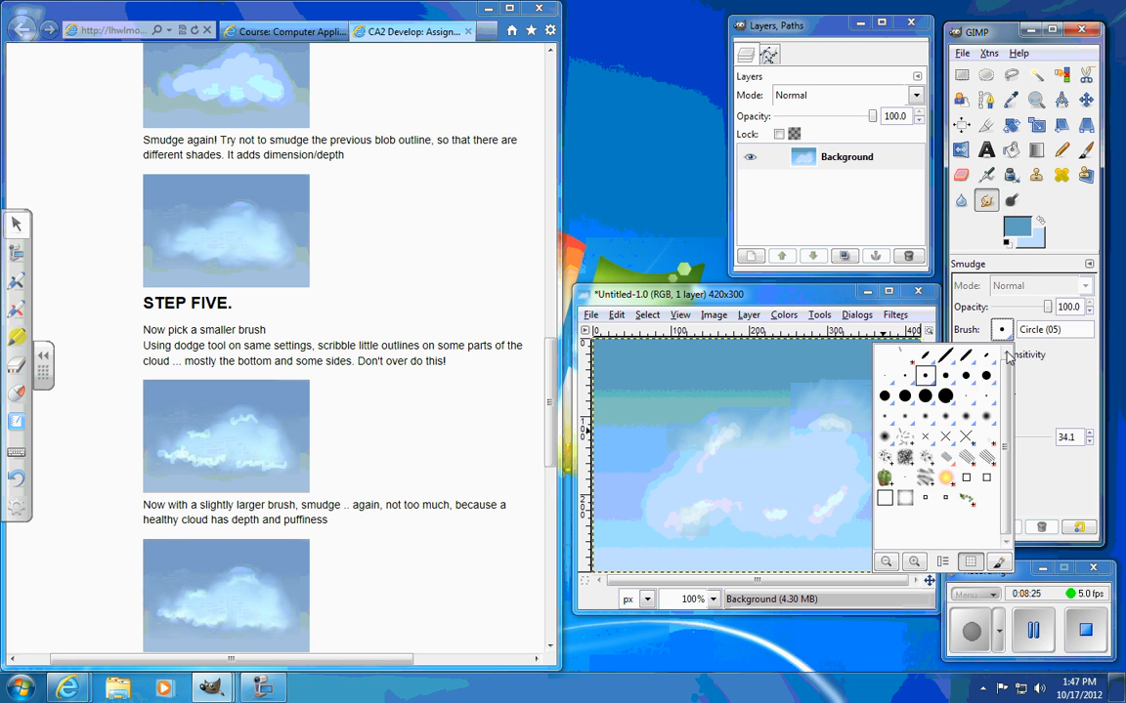
left_click(945, 375)
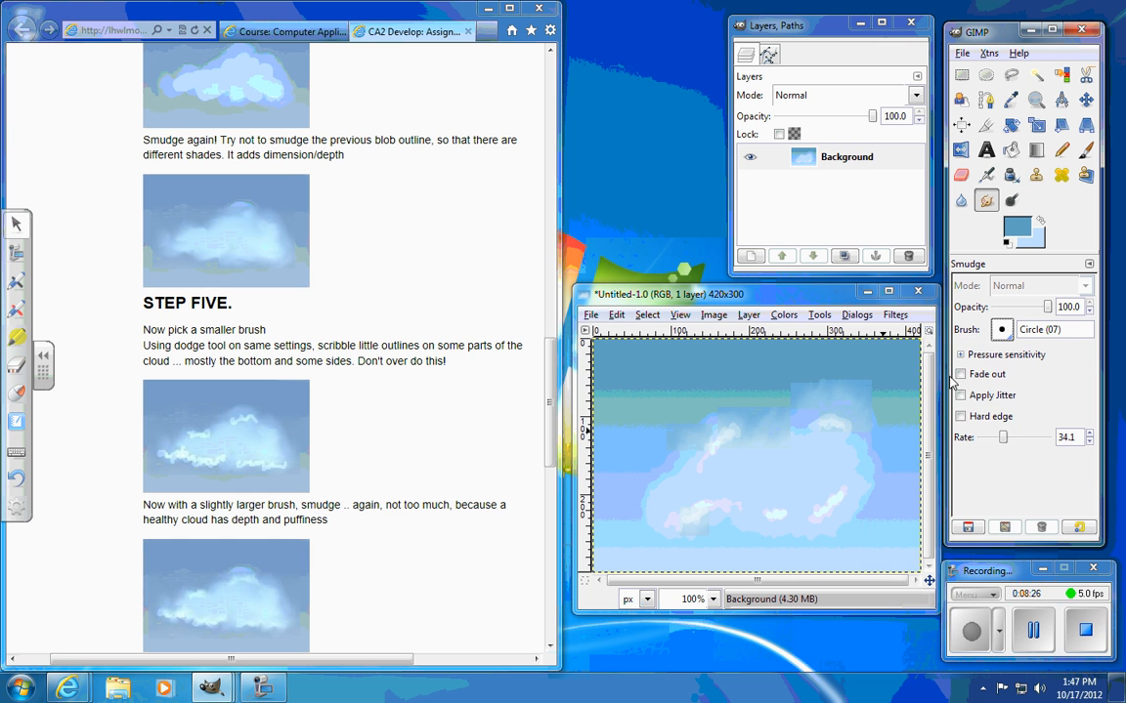
left_click(1000, 332)
left_click(965, 376)
left_click(1002, 330)
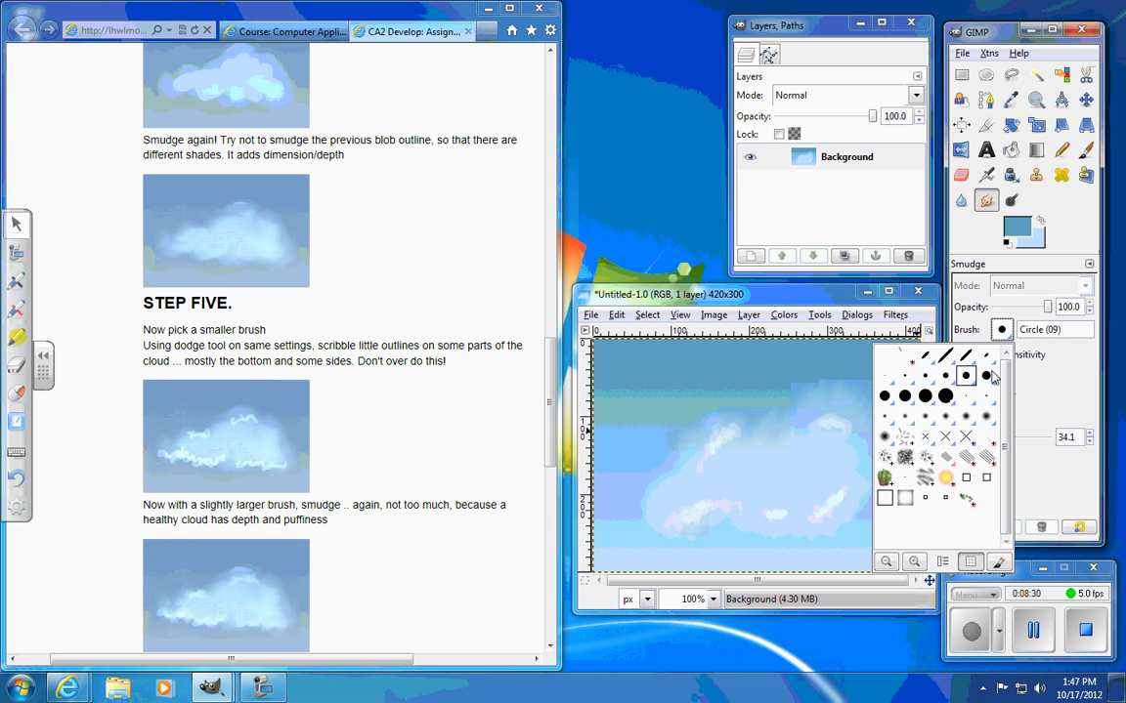
left_click(966, 420)
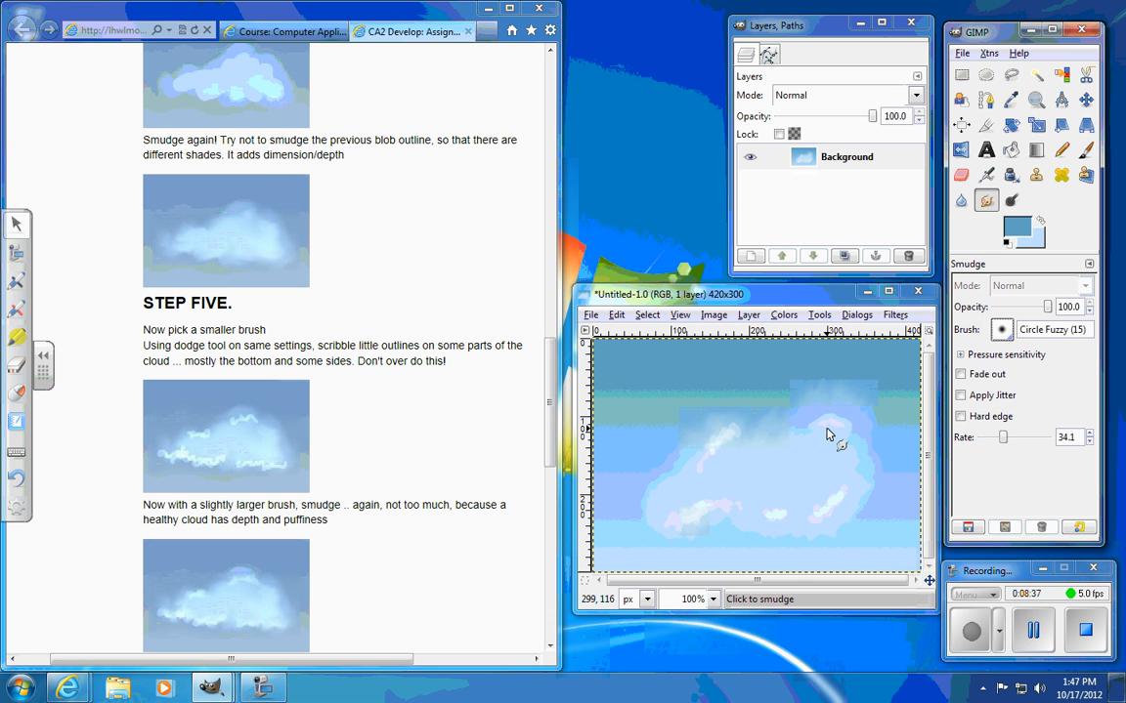
Step: Smudge the small highlights along the cloud's upper and bottom edges with the Circle Fuzzy (15) brush
mouse_move(848, 436)
left_mouse_down()
mouse_move(817, 415)
mouse_move(849, 438)
mouse_move(814, 428)
mouse_move(831, 410)
mouse_move(827, 418)
left_mouse_up()
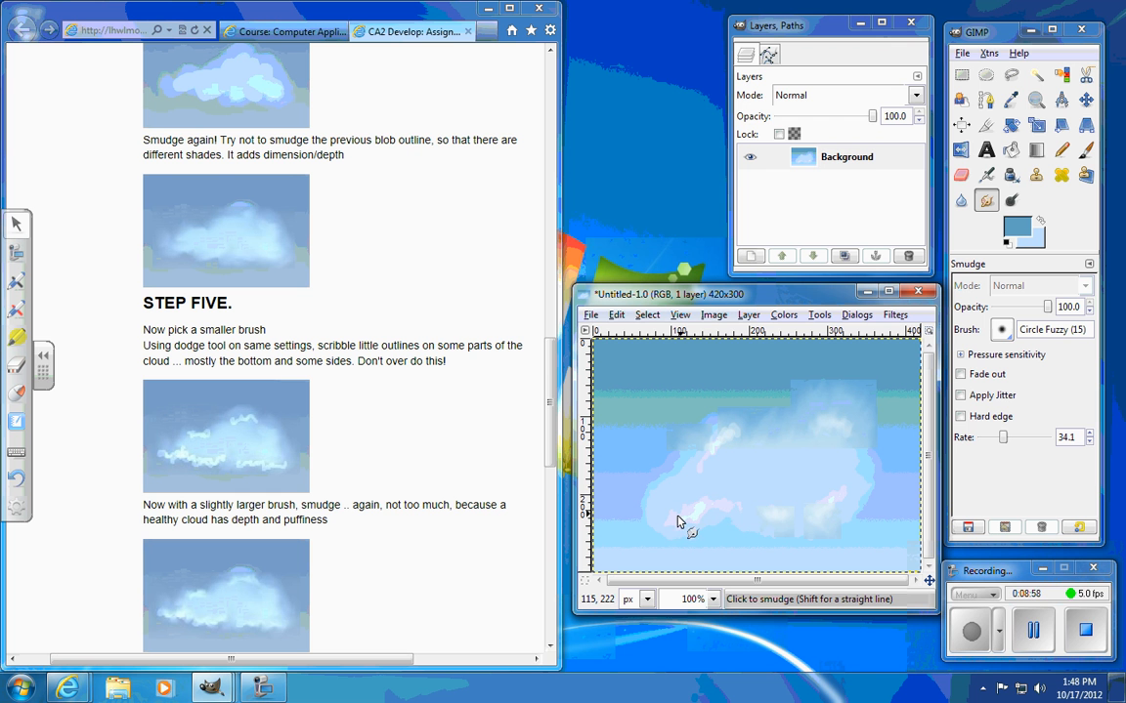
mouse_move(708, 521)
left_mouse_down()
mouse_move(666, 521)
mouse_move(705, 521)
left_mouse_up()
mouse_move(719, 434)
left_mouse_down()
mouse_move(747, 459)
mouse_move(725, 445)
mouse_move(697, 452)
mouse_move(708, 473)
mouse_move(723, 434)
mouse_move(746, 448)
mouse_move(701, 446)
mouse_move(700, 464)
mouse_move(713, 471)
mouse_move(732, 427)
mouse_move(694, 471)
mouse_move(739, 437)
mouse_move(701, 447)
mouse_move(696, 463)
mouse_move(711, 465)
mouse_move(732, 438)
left_mouse_up()
mouse_move(734, 517)
left_mouse_down()
mouse_move(695, 513)
mouse_move(728, 497)
mouse_move(713, 503)
mouse_move(729, 510)
mouse_move(712, 514)
mouse_move(748, 509)
mouse_move(687, 524)
mouse_move(713, 539)
mouse_move(663, 527)
mouse_move(675, 510)
mouse_move(667, 521)
mouse_move(686, 542)
mouse_move(704, 522)
mouse_move(674, 521)
mouse_move(676, 497)
mouse_move(708, 534)
left_mouse_up()
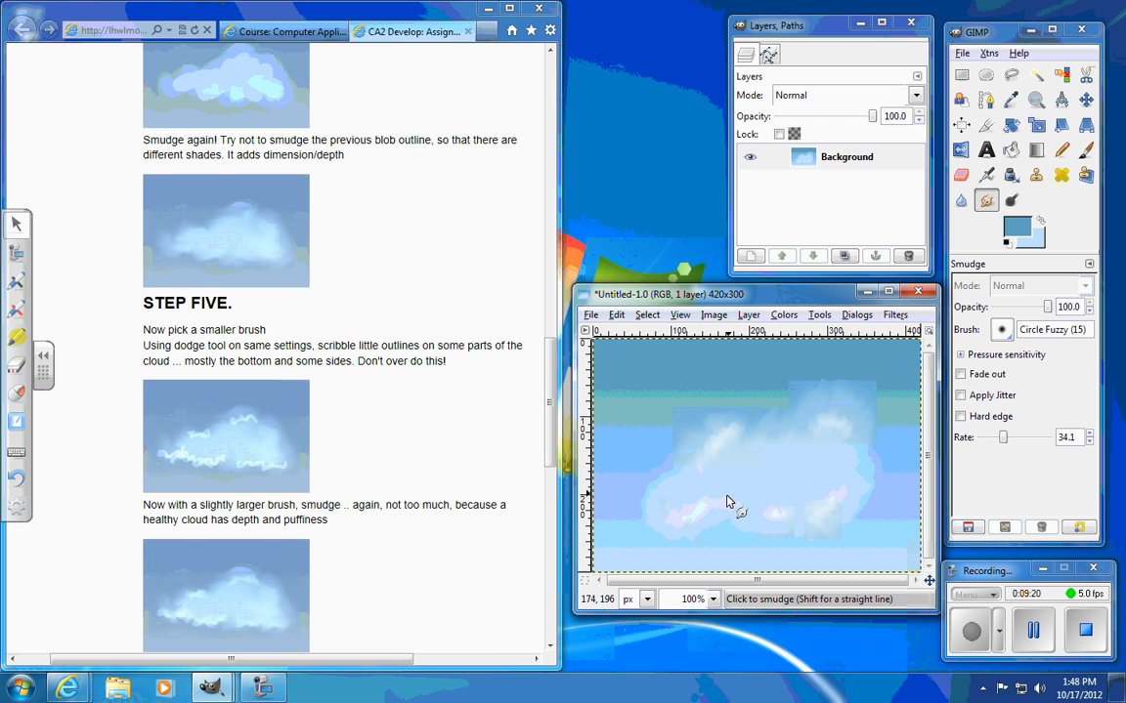
mouse_move(767, 525)
left_mouse_down()
mouse_move(827, 506)
mouse_move(835, 518)
mouse_move(855, 489)
mouse_move(851, 479)
mouse_move(828, 502)
mouse_move(835, 510)
mouse_move(842, 420)
left_mouse_up()
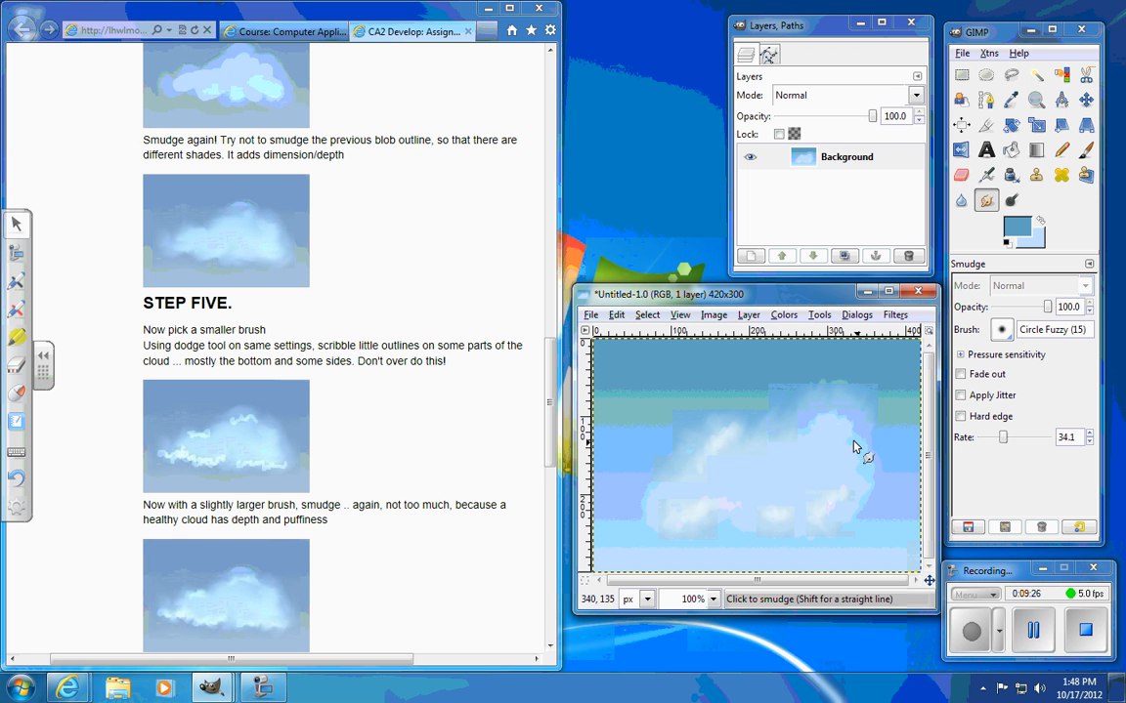
left_click_drag(718, 431, 700, 469)
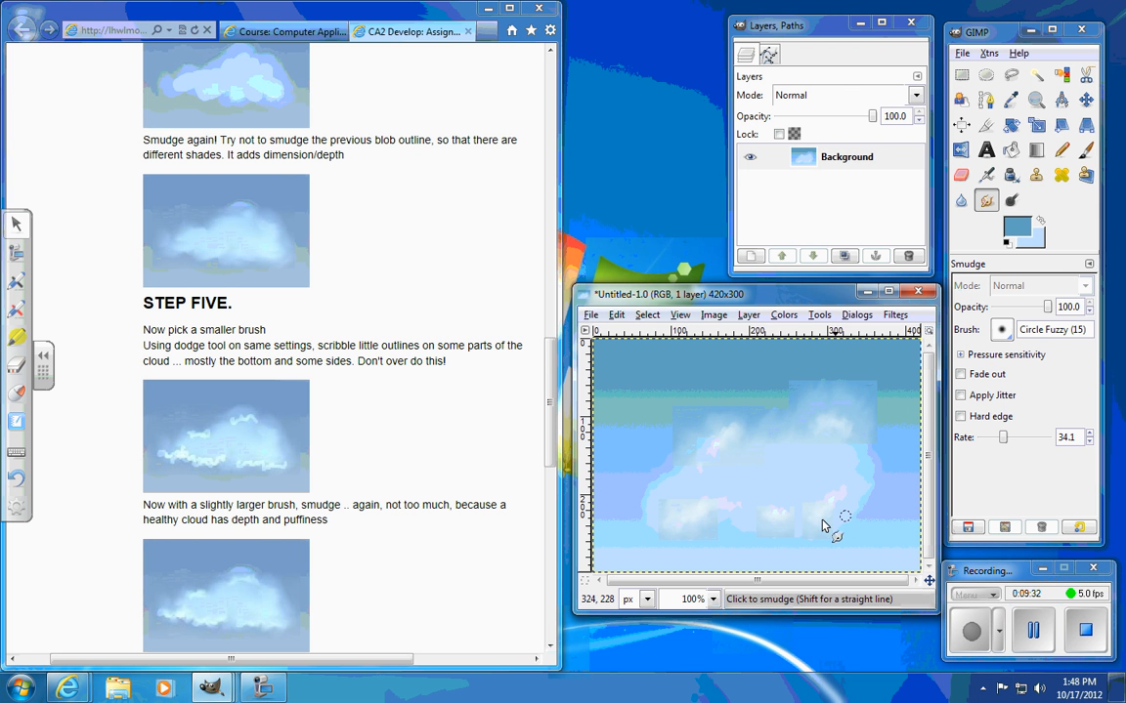
Step: Following Step Six of the assignment, dodge two bright patches inside the middle and right of the cloud with the Circle (15) brush
left_click_drag(553, 401, 555, 479)
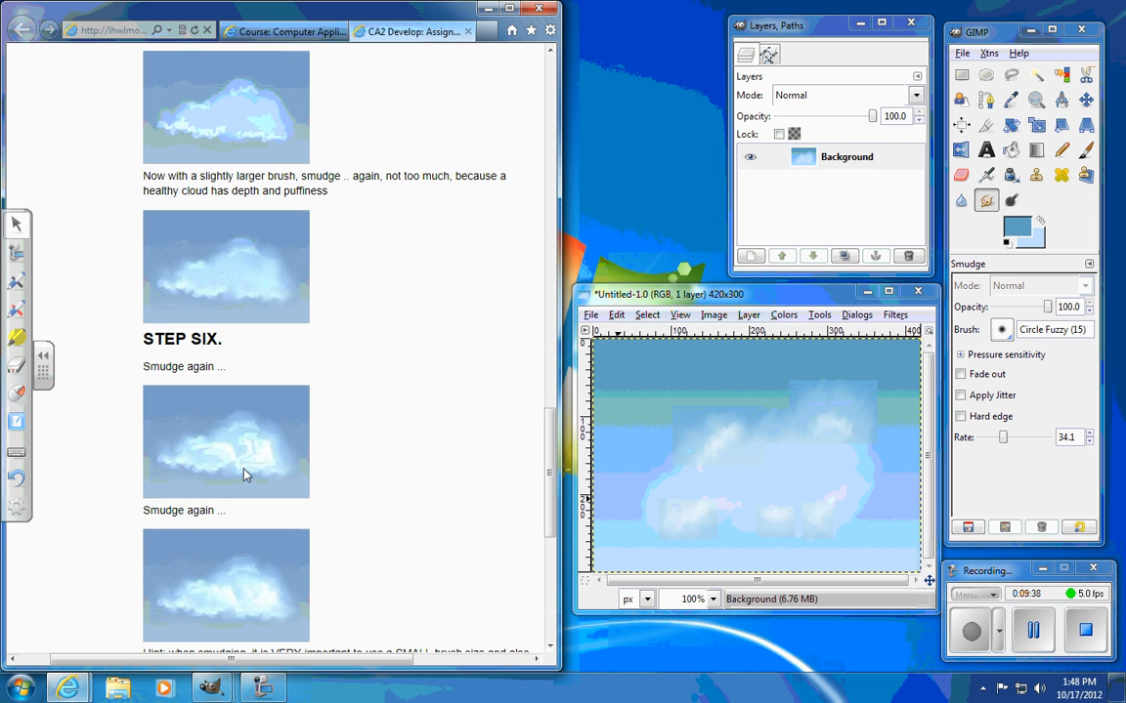
scroll(251, 525, "down", 2)
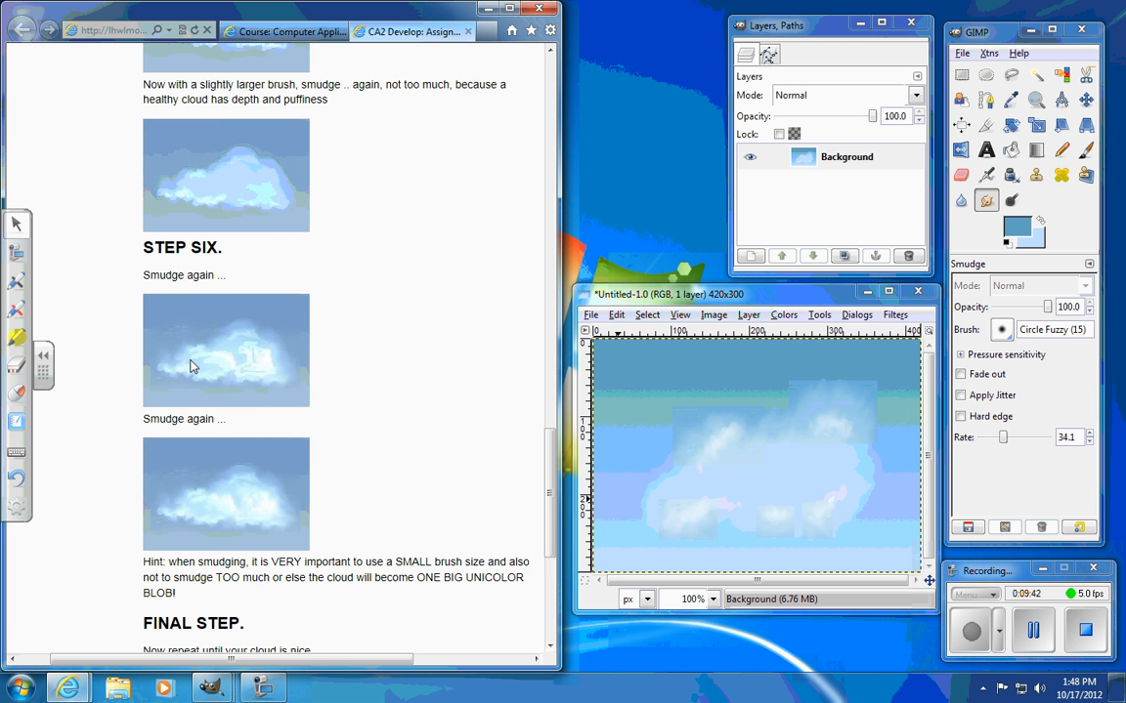
scroll(205, 429, "down", 2)
scroll(236, 505, "down", 2)
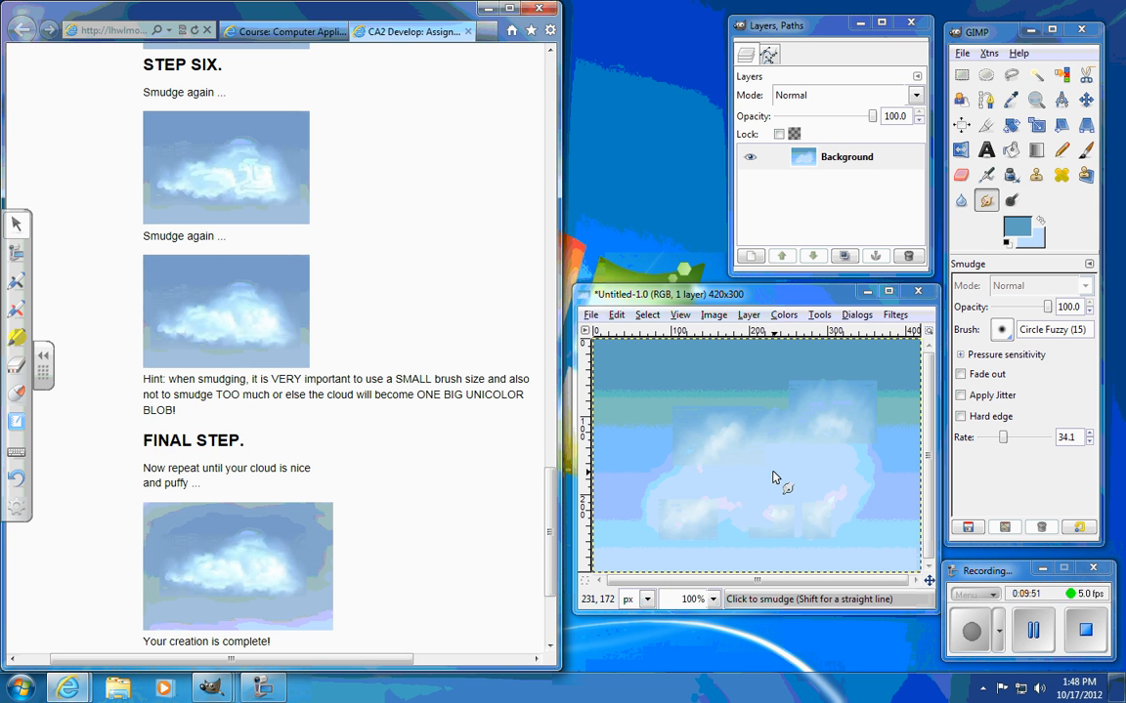
left_click(1011, 201)
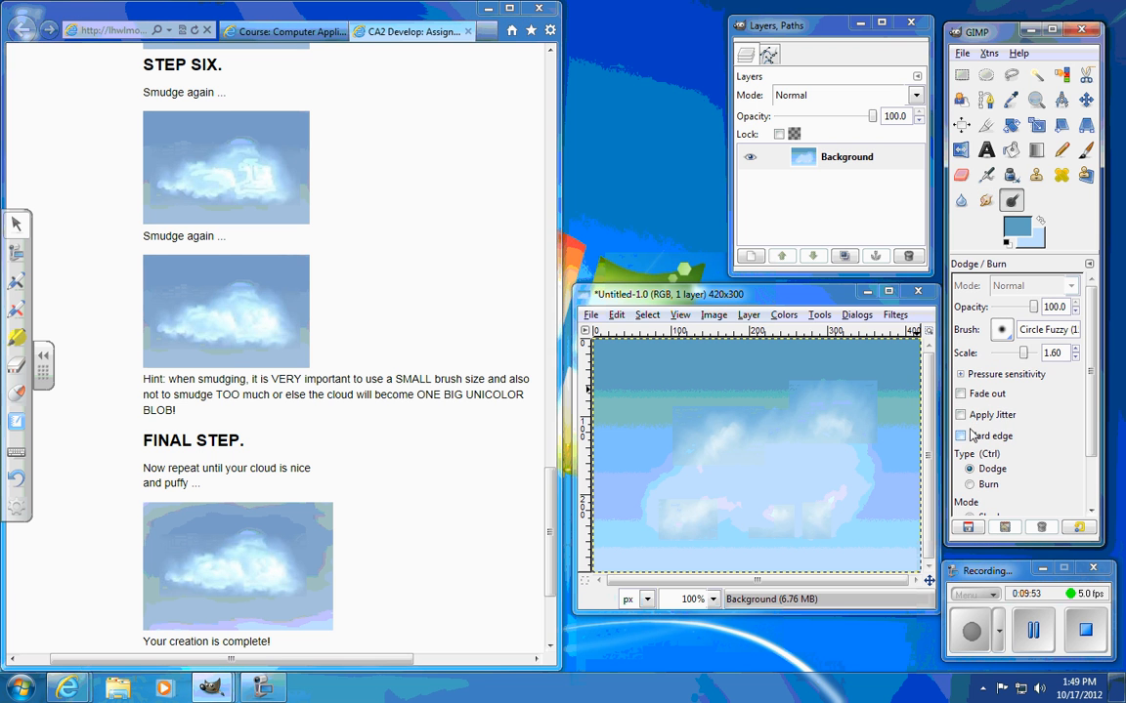
left_click(1002, 329)
left_click(925, 398)
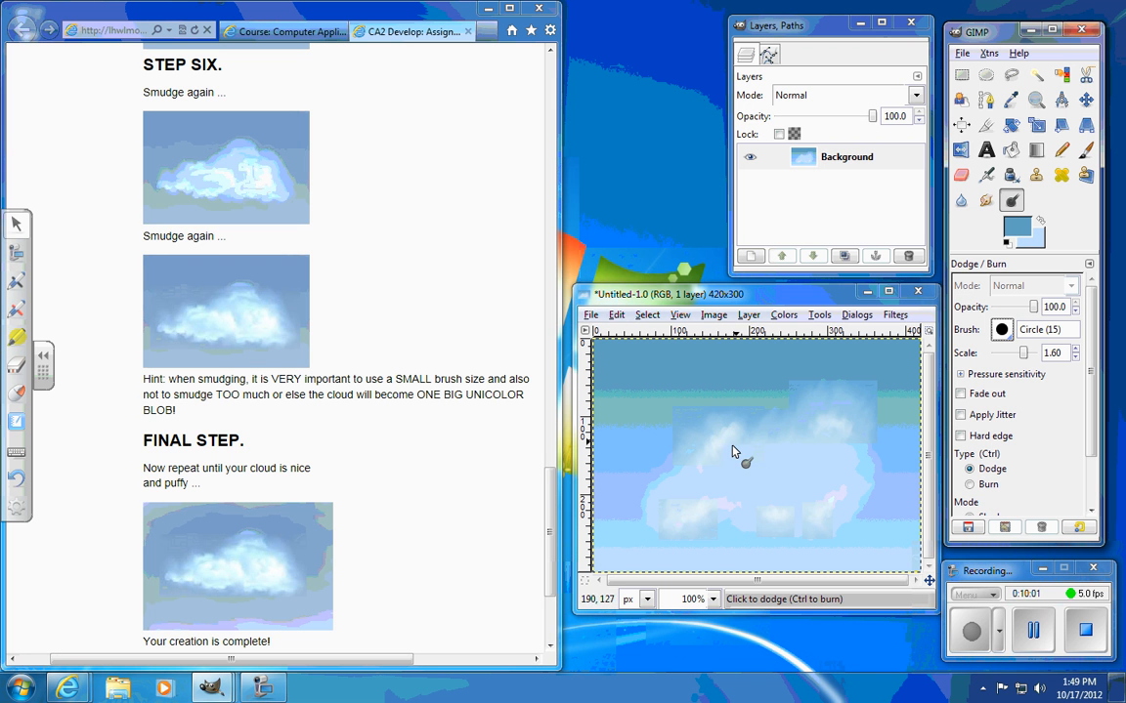
mouse_move(714, 492)
left_mouse_down()
mouse_move(733, 467)
mouse_move(775, 480)
mouse_move(728, 473)
mouse_move(765, 467)
mouse_move(770, 485)
mouse_move(756, 482)
mouse_move(771, 486)
mouse_move(757, 465)
left_mouse_up()
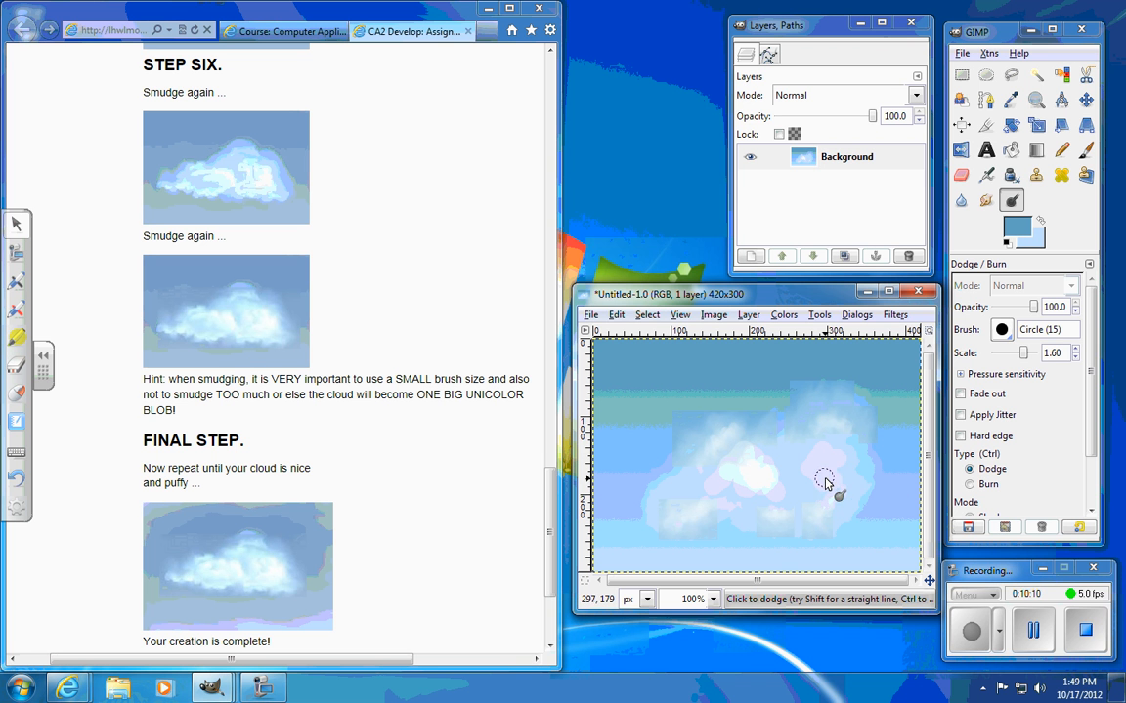
mouse_move(824, 482)
left_mouse_down()
mouse_move(823, 492)
mouse_move(823, 470)
mouse_move(829, 484)
mouse_move(852, 475)
left_mouse_up()
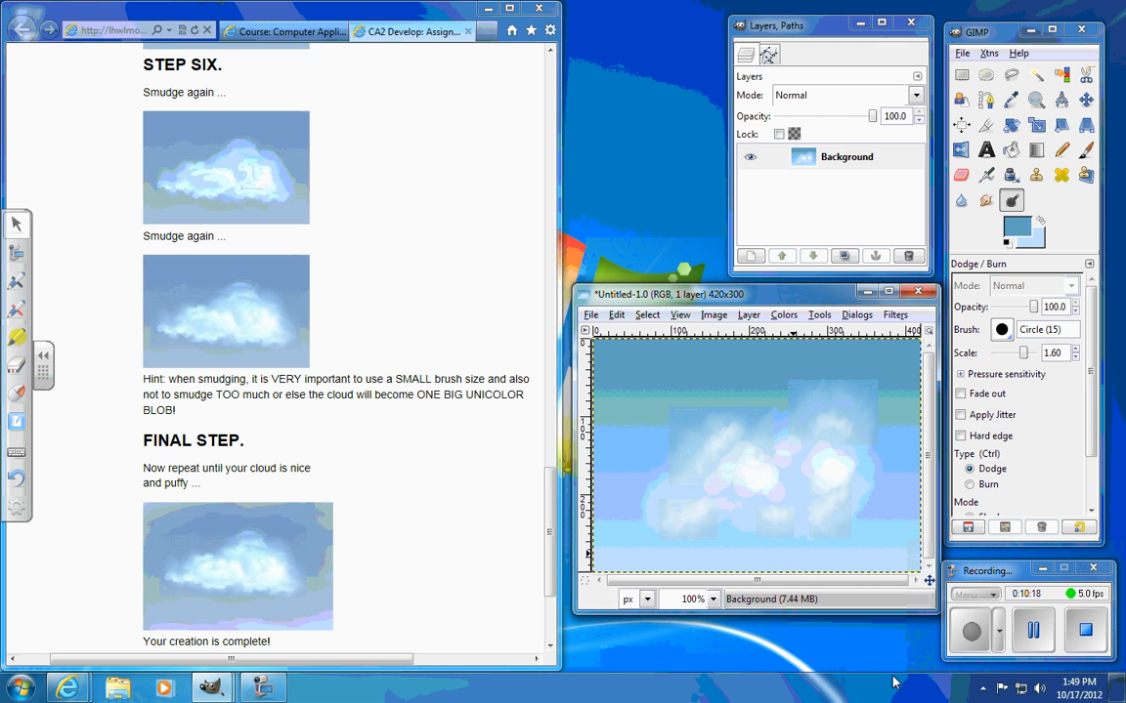
Step: Smudge the two bright patches into the cloud with the Circle (15) brush, raising the smudge rate to 64.7
left_click(986, 198)
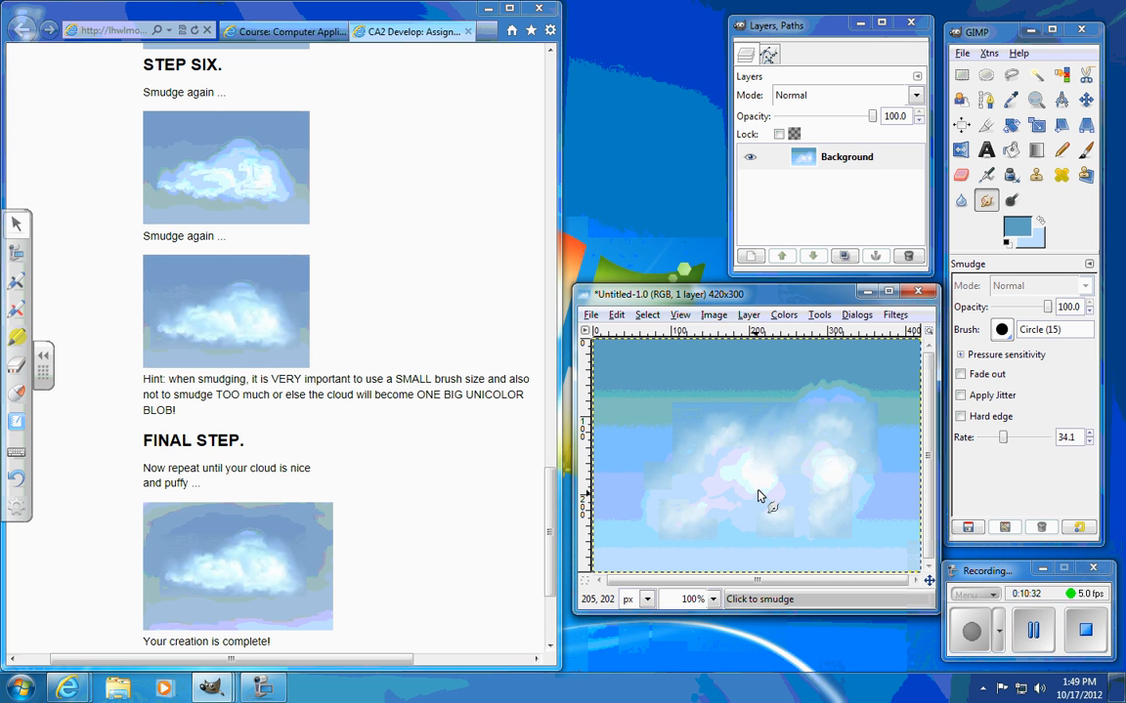
mouse_move(756, 483)
left_mouse_down()
mouse_move(780, 487)
mouse_move(781, 463)
mouse_move(782, 485)
mouse_move(758, 483)
left_mouse_up()
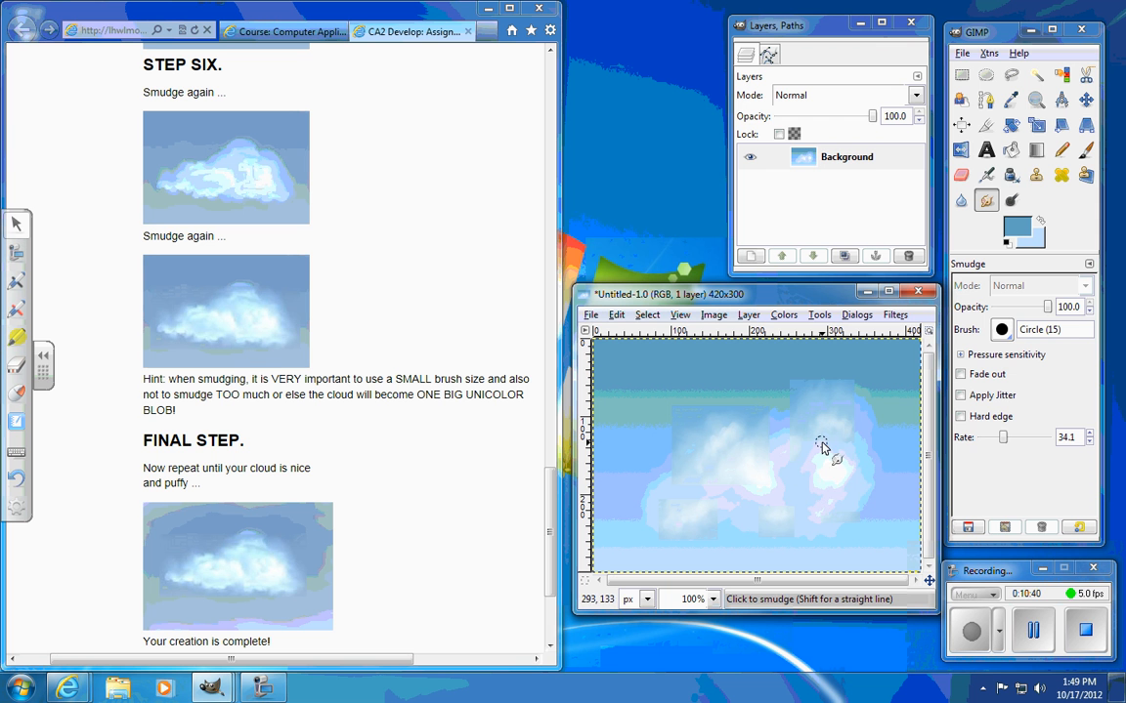
left_click_drag(858, 474, 831, 460)
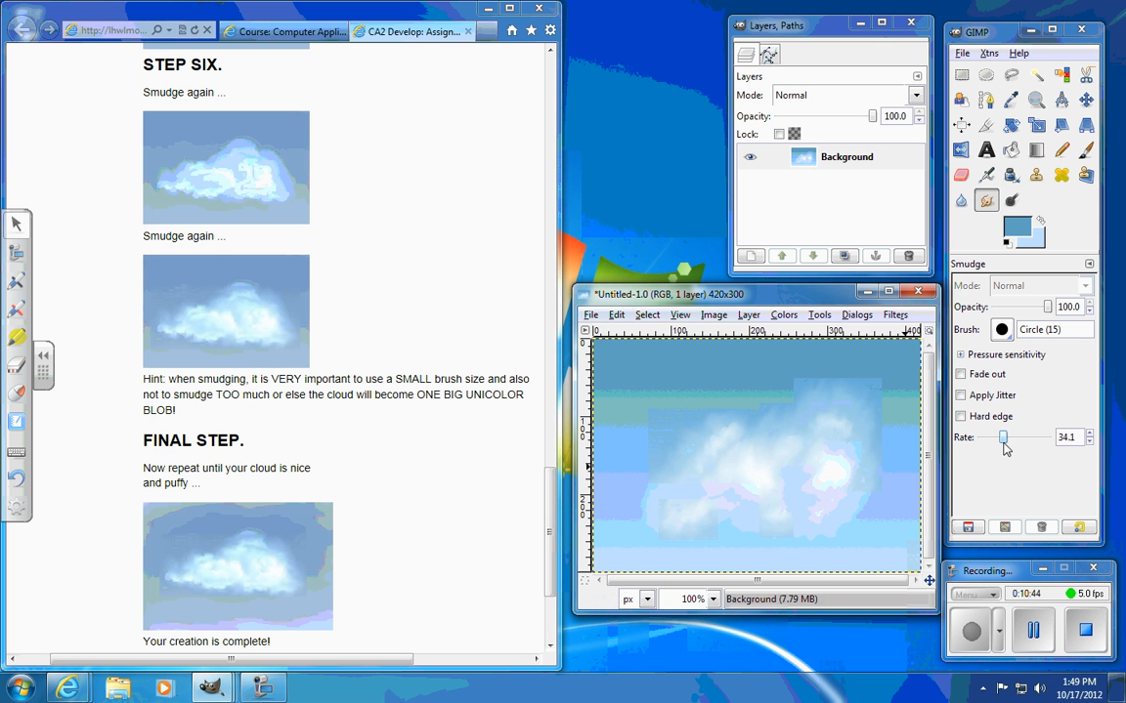
left_click_drag(1002, 437, 1023, 437)
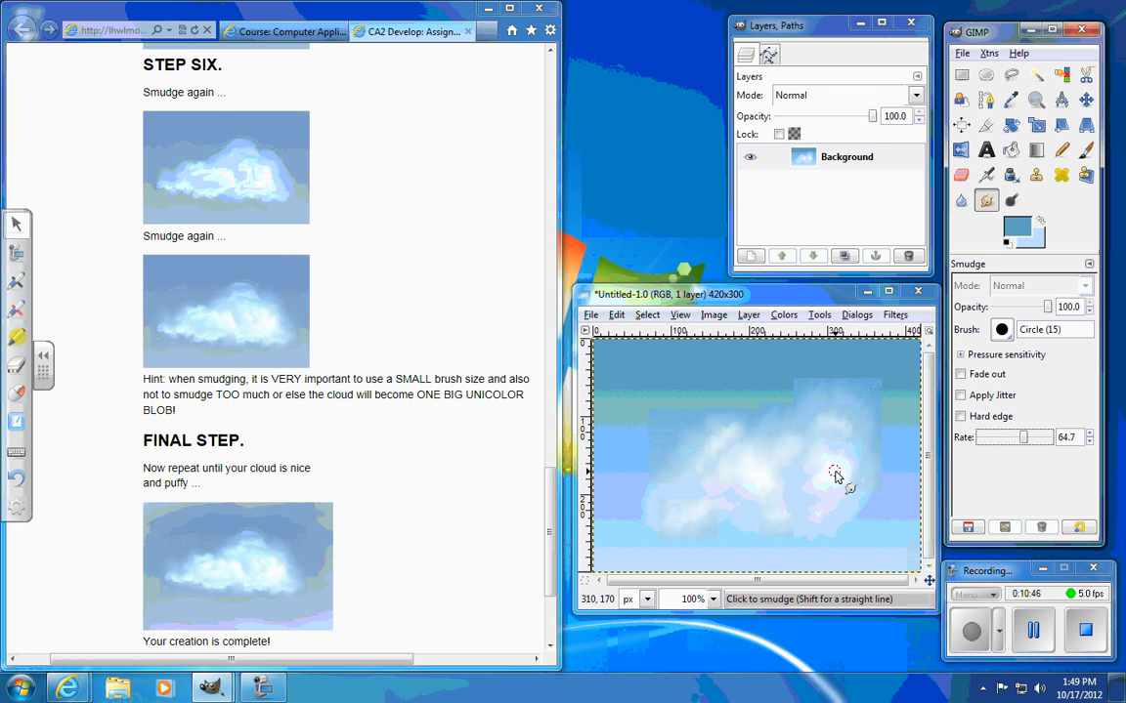
left_click_drag(836, 474, 767, 401)
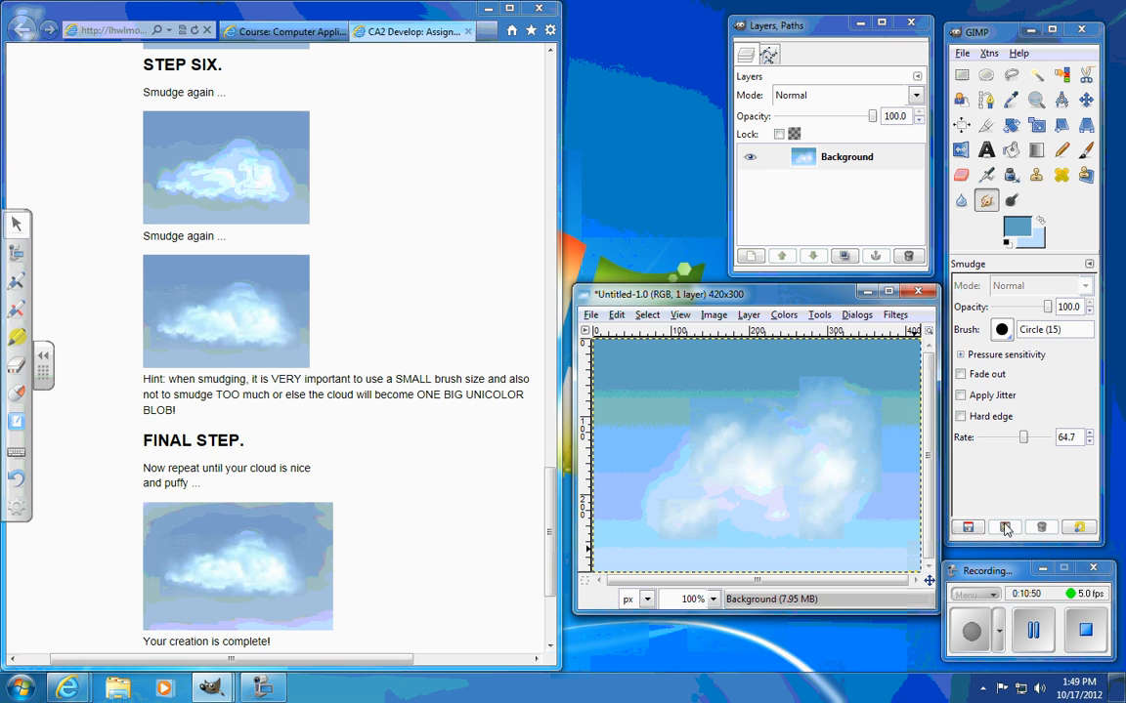
Step: Try smudging long strokes across the cloud and sky at a rate of 94.1, and undo the last stroke
left_click_drag(1023, 438, 1045, 440)
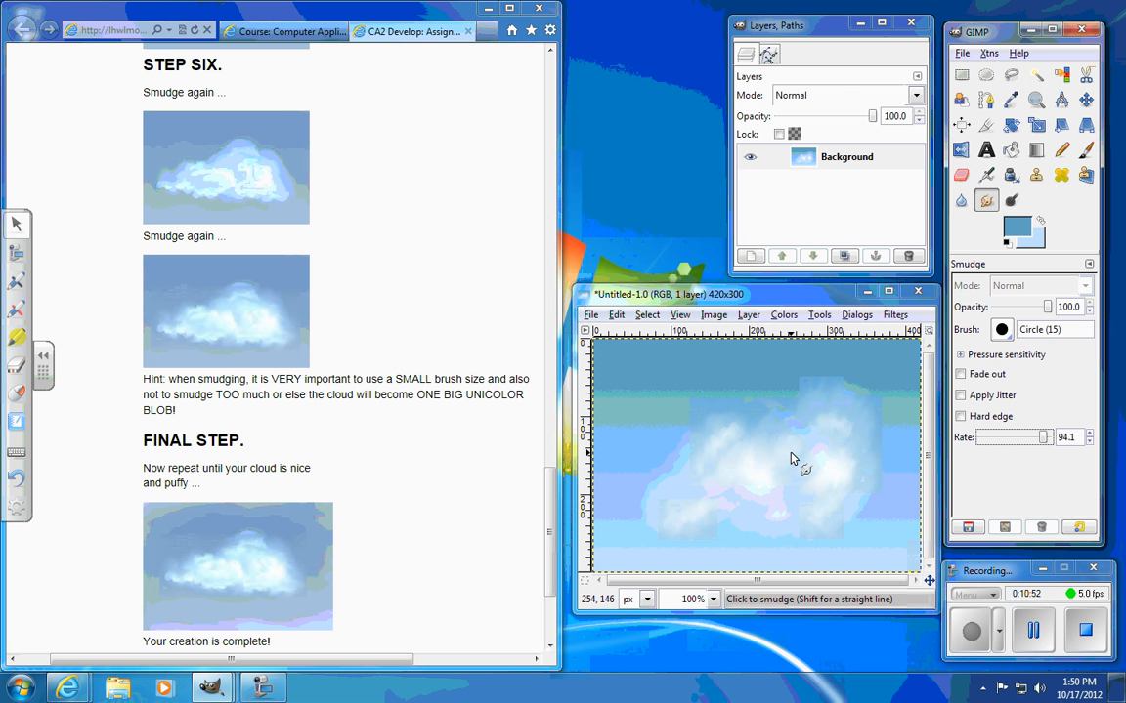
left_click_drag(745, 459, 726, 394)
mouse_move(650, 368)
left_mouse_down()
mouse_move(625, 399)
mouse_move(680, 474)
mouse_move(750, 545)
left_mouse_up()
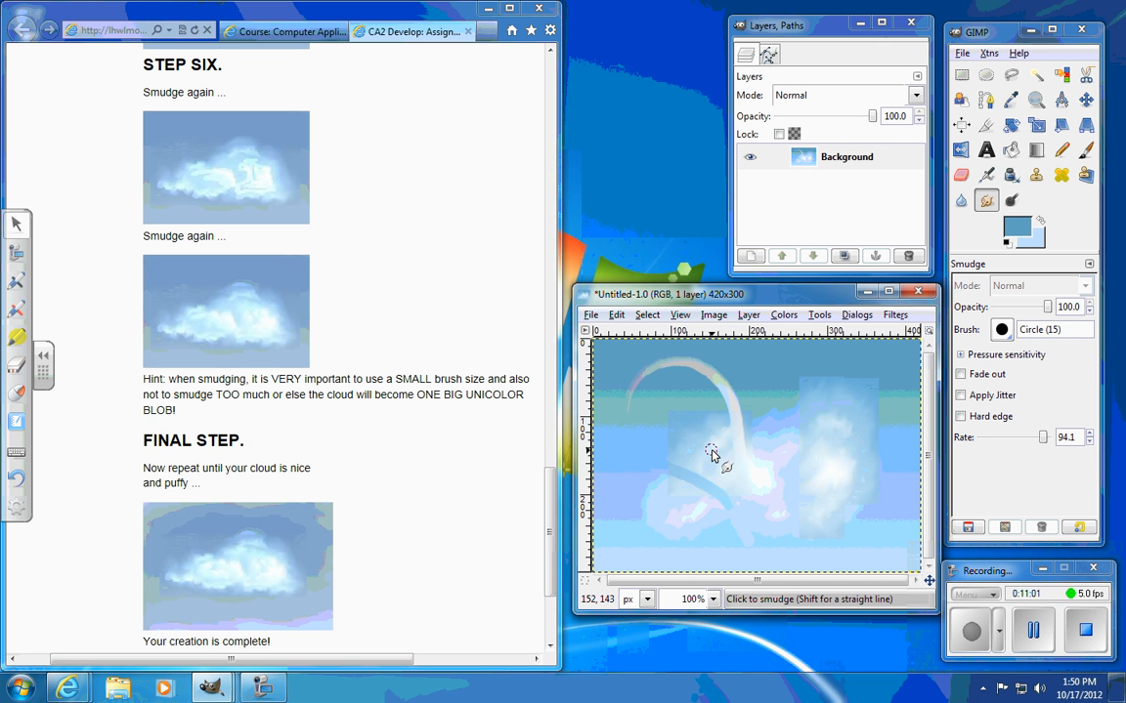
key("ctrl+z")
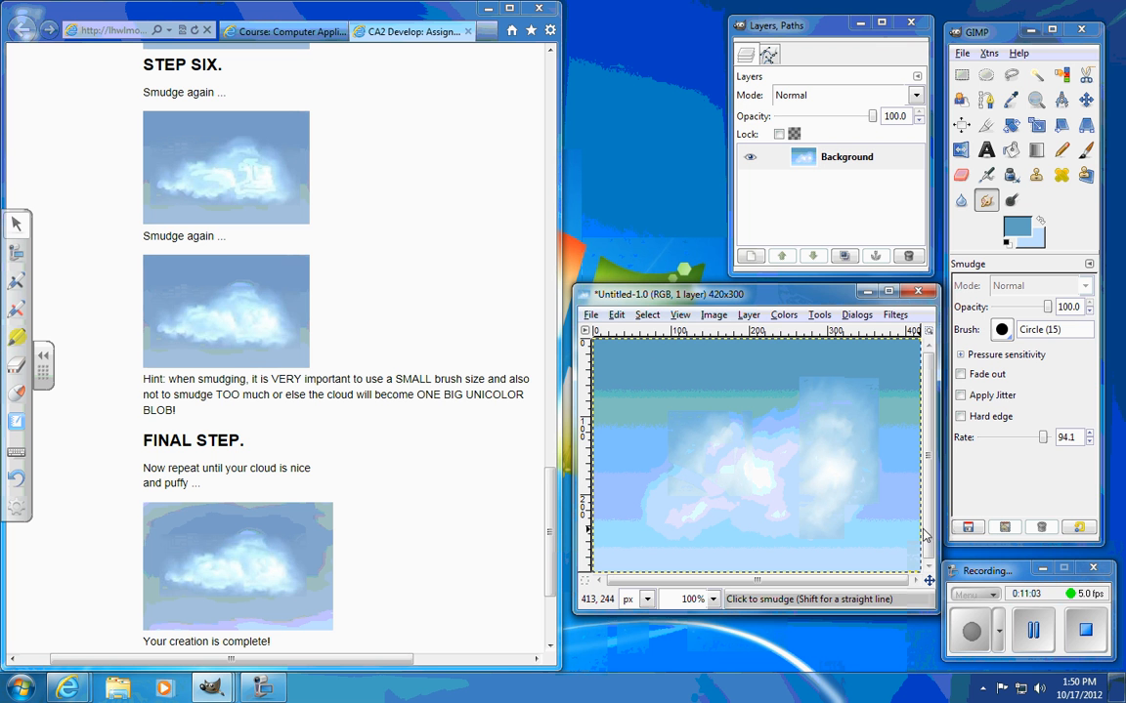
Step: Set the smudge rate to 32.9 and soften the area around the cloud's middle bright patch
left_click_drag(1044, 440, 1002, 441)
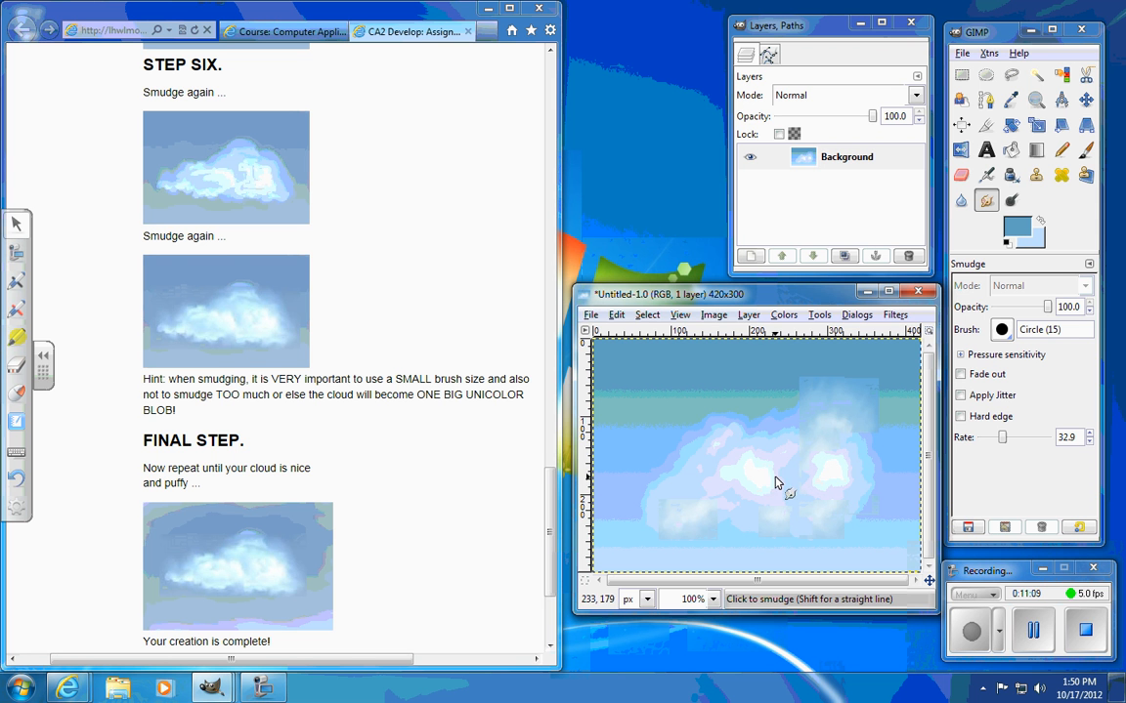
mouse_move(738, 492)
left_mouse_down()
mouse_move(717, 425)
mouse_move(758, 473)
mouse_move(757, 460)
mouse_move(778, 451)
mouse_move(782, 474)
mouse_move(724, 499)
mouse_move(819, 541)
mouse_move(795, 479)
mouse_move(772, 488)
mouse_move(781, 473)
mouse_move(828, 471)
mouse_move(712, 509)
left_mouse_up()
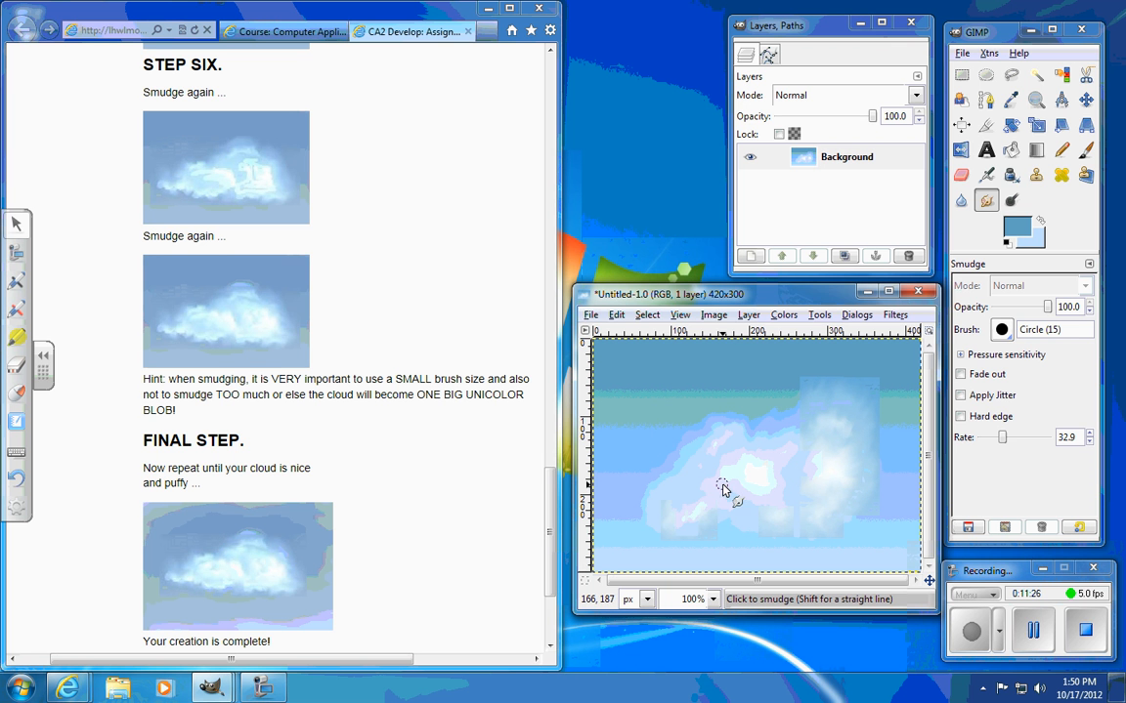
Step: Dodge an extra highlight beside the middle bright patch and smudge it into the cloud's lower left
left_click(1011, 200)
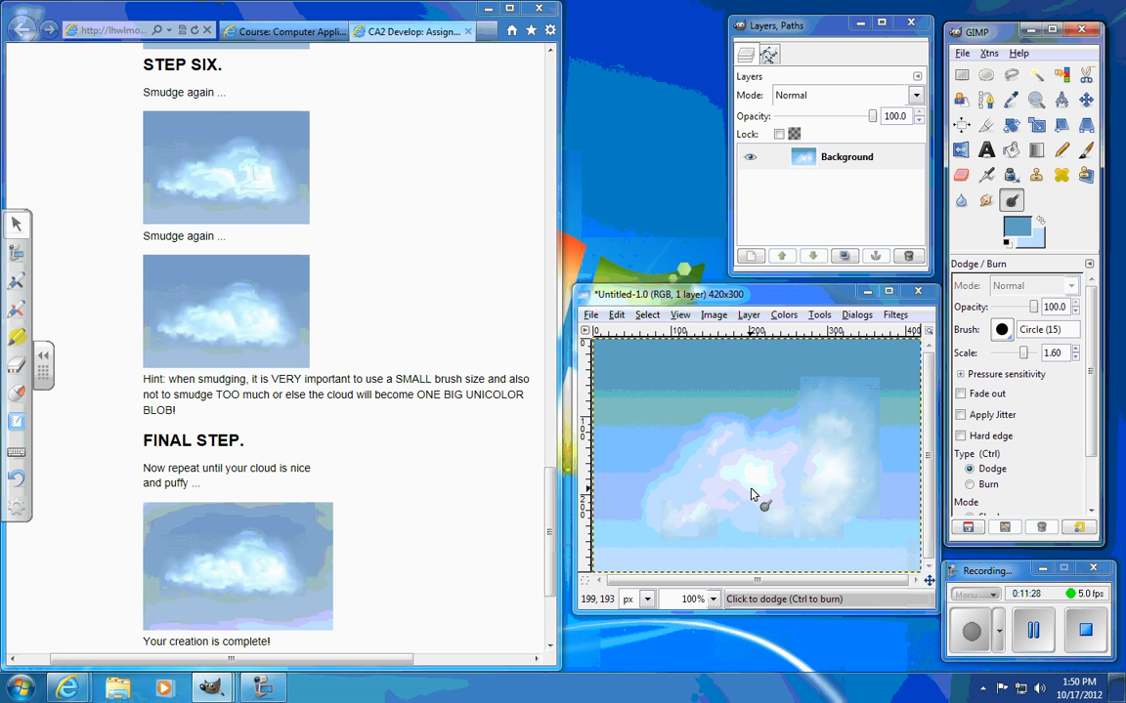
mouse_move(717, 491)
left_mouse_down()
mouse_move(748, 481)
mouse_move(728, 491)
mouse_move(741, 497)
left_mouse_up()
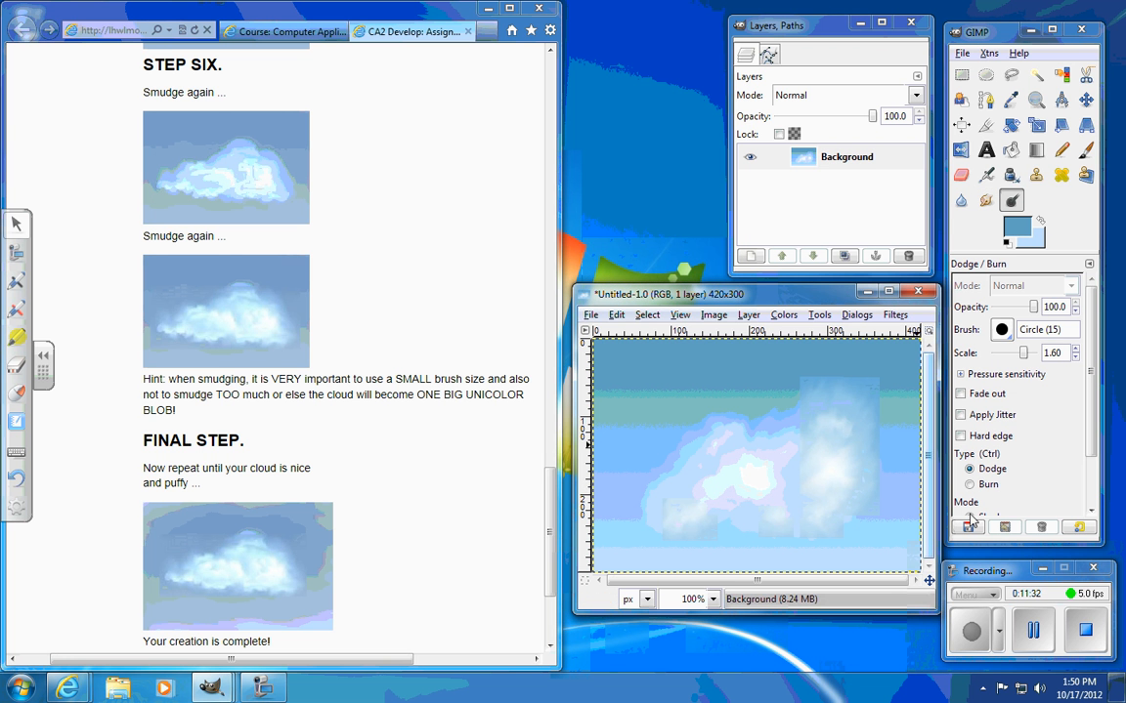
left_click(986, 200)
mouse_move(684, 496)
left_mouse_down()
mouse_move(745, 493)
mouse_move(699, 468)
mouse_move(751, 478)
mouse_move(689, 493)
mouse_move(681, 512)
mouse_move(761, 502)
left_mouse_up()
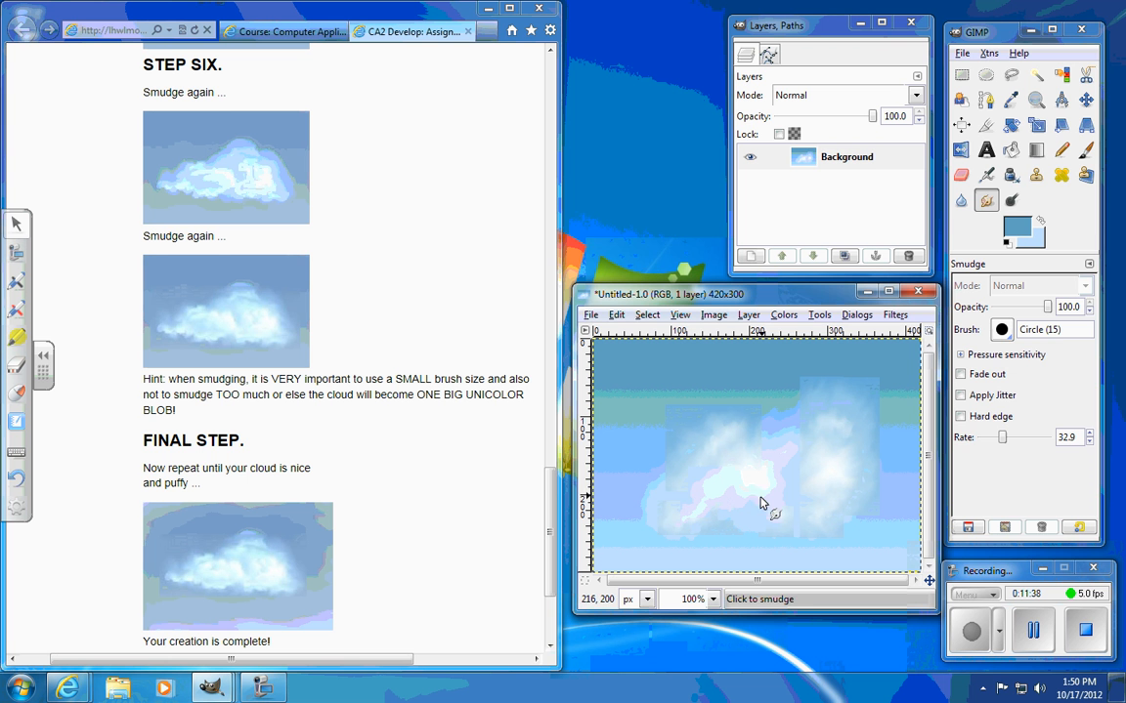
Step: Dodge a new puff on the cloud's top between the two bumps and smudge it and the lower edge into the cloud
left_click(1012, 201)
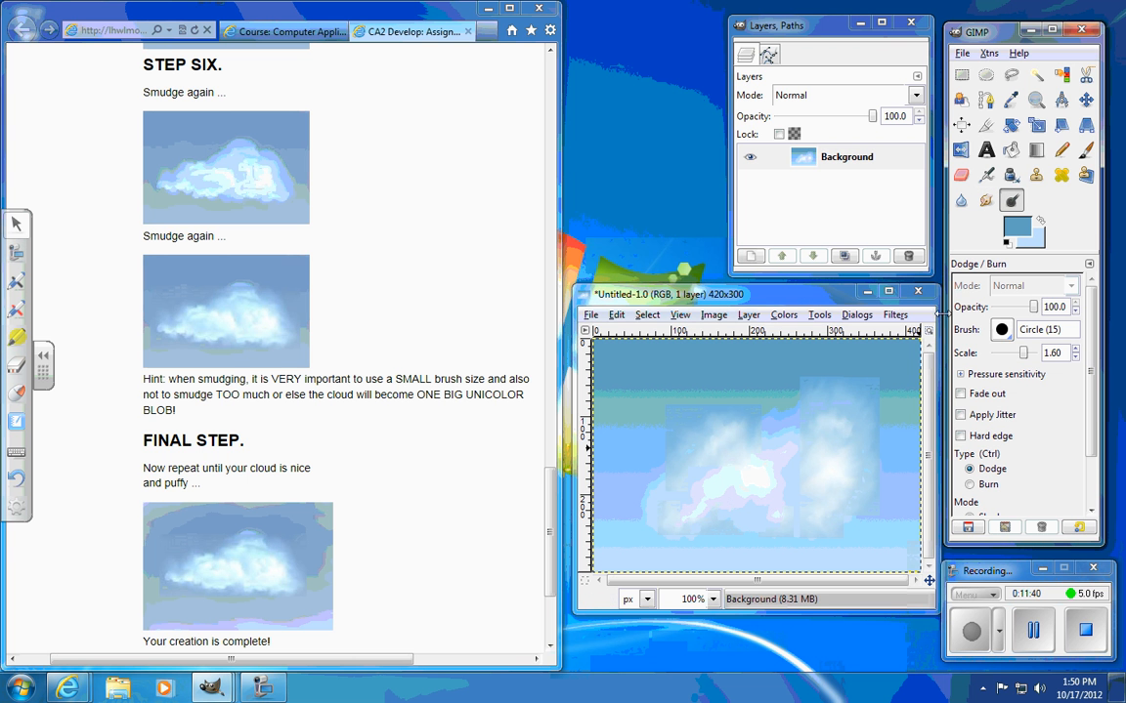
mouse_move(751, 431)
left_mouse_down()
mouse_move(773, 406)
mouse_move(772, 422)
left_mouse_up()
left_click(986, 201)
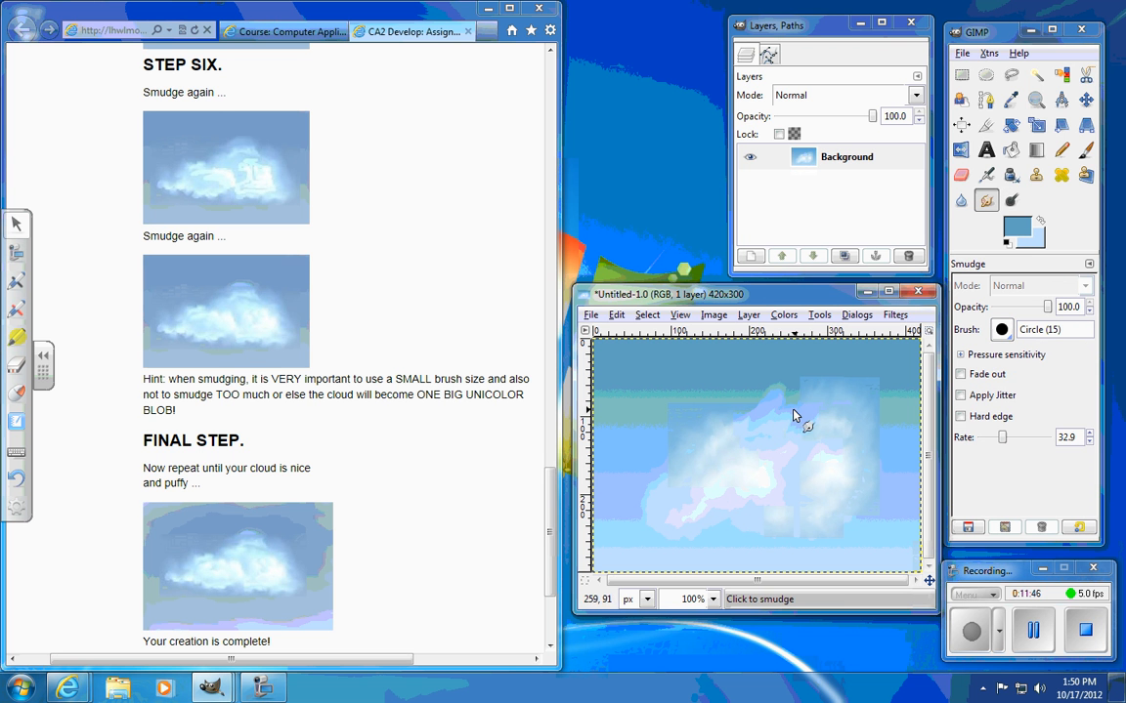
mouse_move(772, 403)
left_mouse_down()
mouse_move(766, 433)
mouse_move(731, 437)
left_mouse_up()
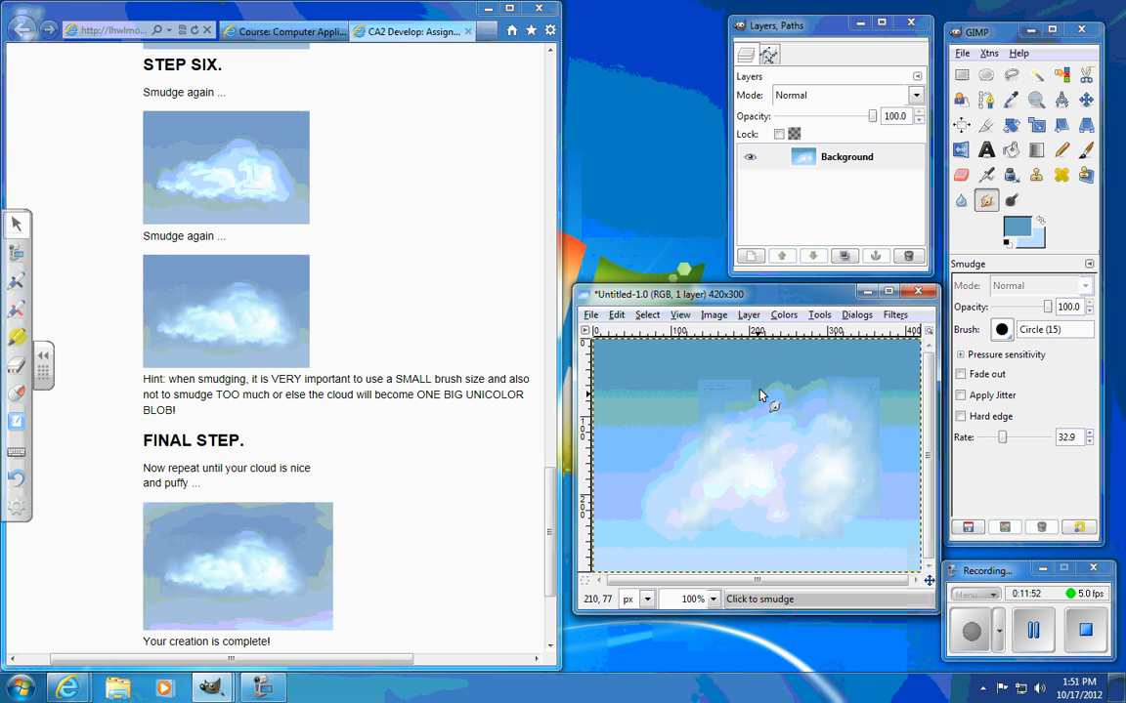
left_click_drag(772, 447, 806, 393)
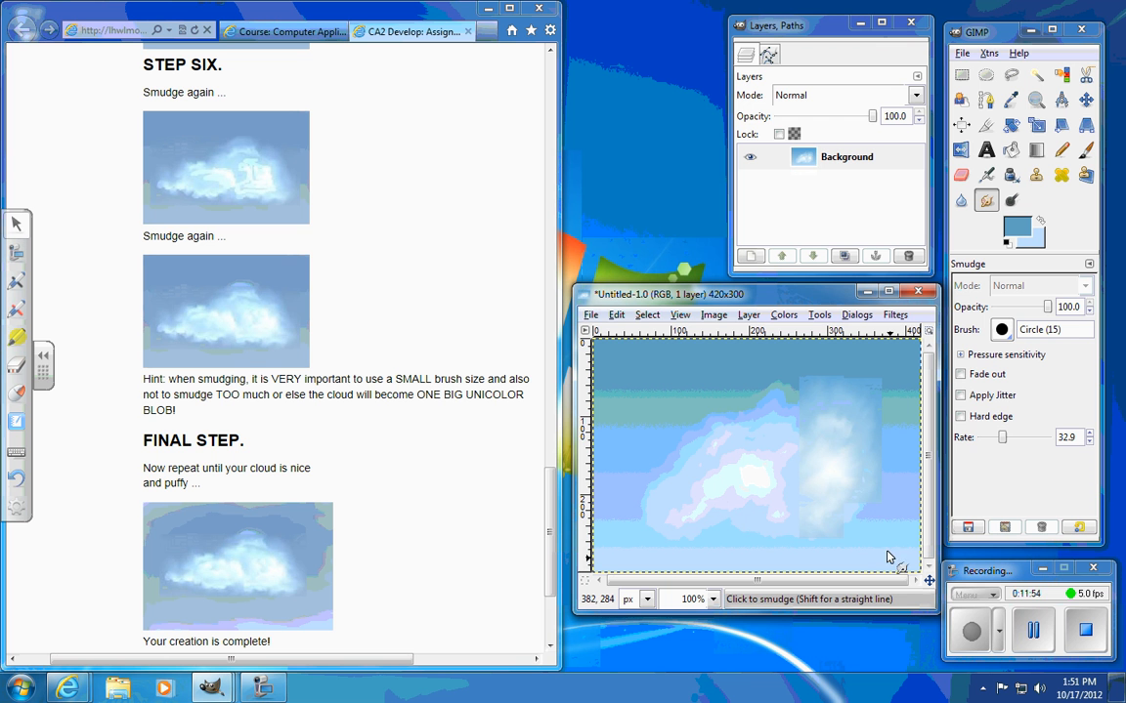
mouse_move(850, 545)
left_mouse_down()
mouse_move(839, 509)
mouse_move(854, 466)
mouse_move(837, 444)
mouse_move(858, 485)
mouse_move(847, 527)
left_mouse_up()
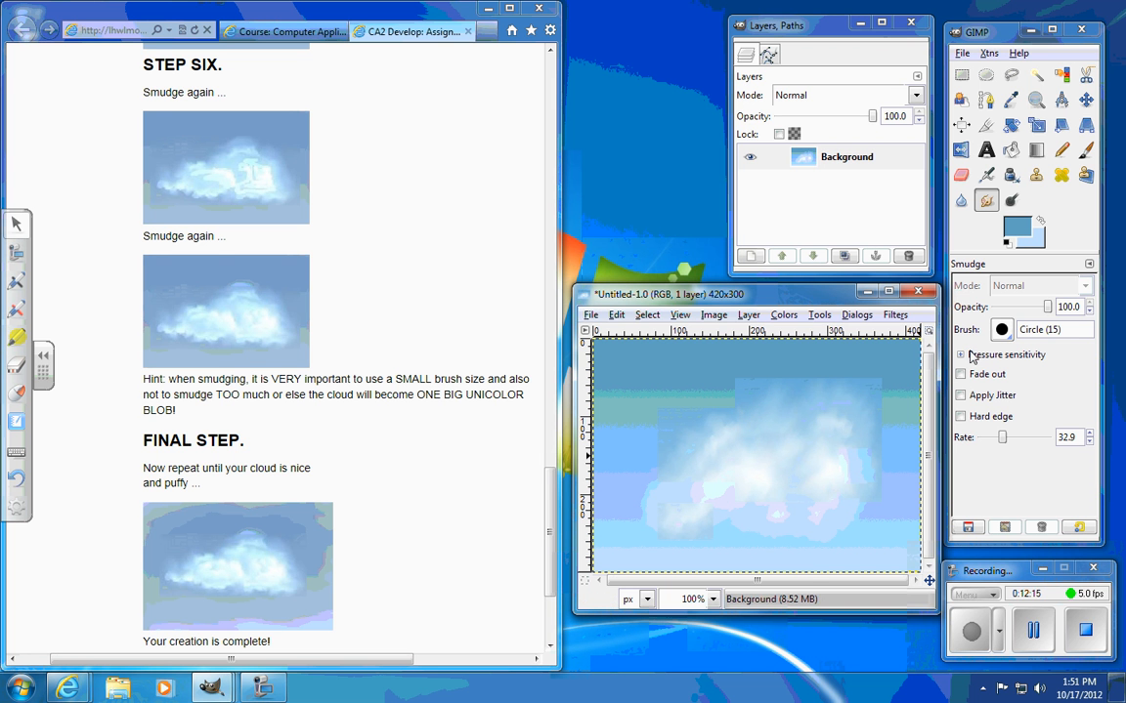
Step: Set the Dodge brush scale to 0.69 and scribble thin wispy lines across the sky around the cloud
left_click(1011, 200)
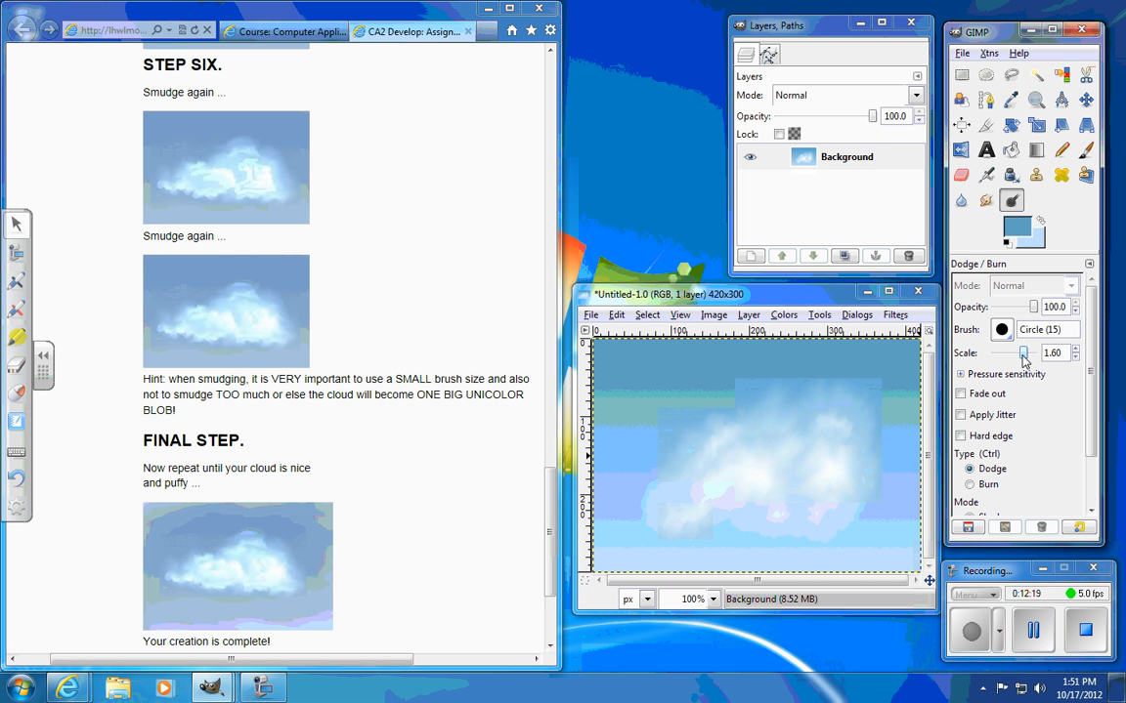
left_click_drag(1022, 356, 1017, 356)
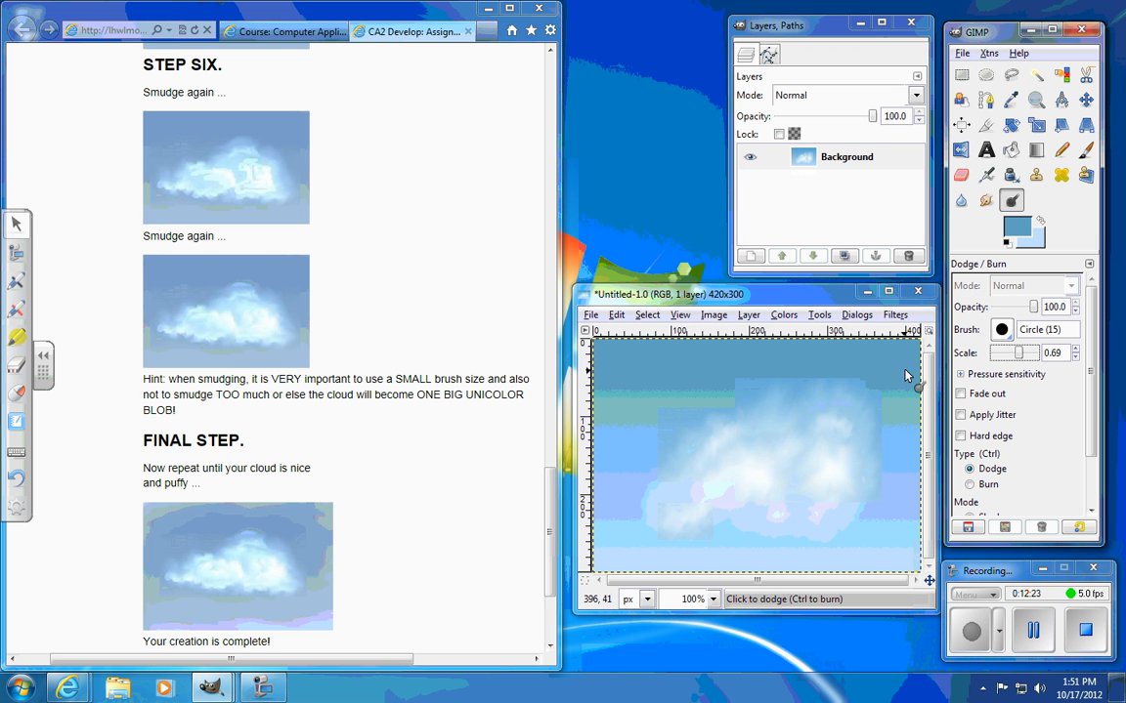
mouse_move(602, 389)
left_mouse_down()
mouse_move(684, 332)
mouse_move(682, 360)
mouse_move(620, 425)
mouse_move(638, 514)
mouse_move(630, 565)
left_mouse_up()
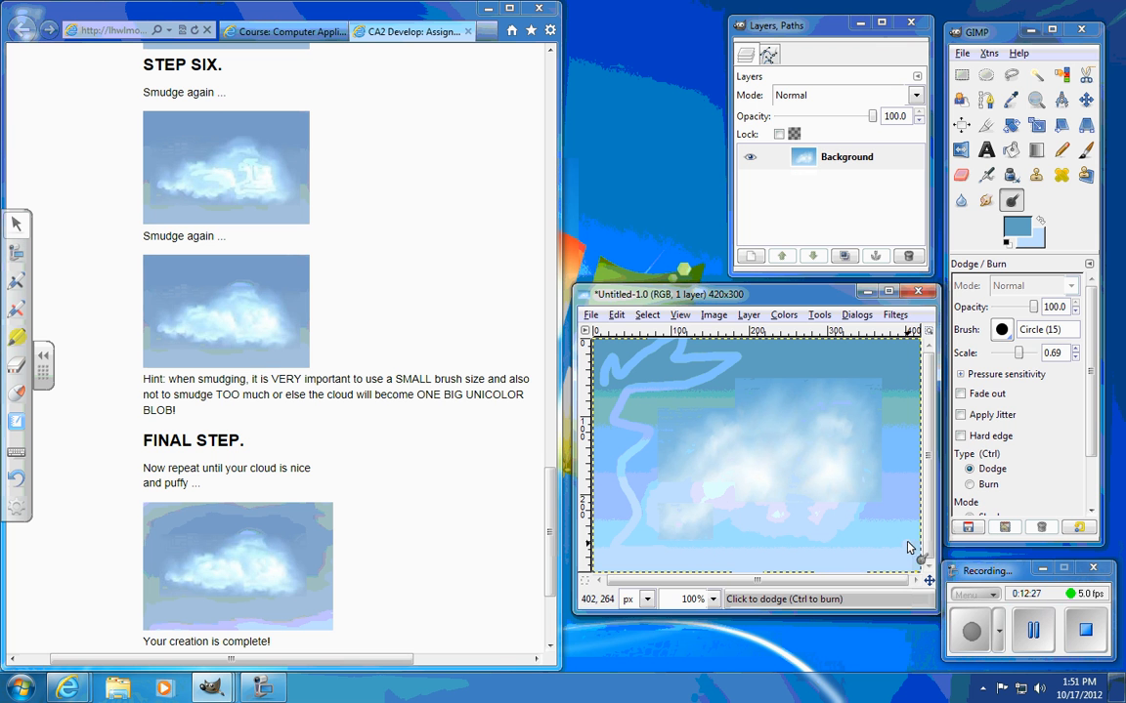
mouse_move(909, 548)
left_mouse_down()
mouse_move(906, 351)
mouse_move(804, 342)
left_mouse_up()
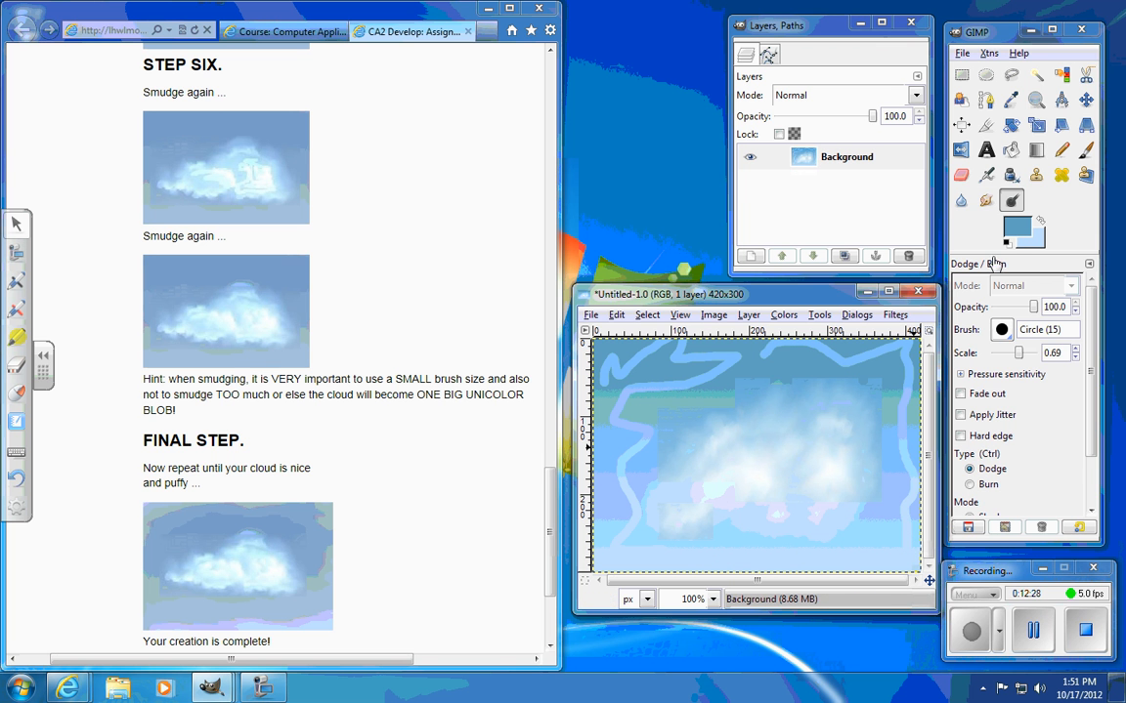
Step: Smudge the thin wispy lines around the cloud into the sky with the Circle (19) brush
left_click(986, 199)
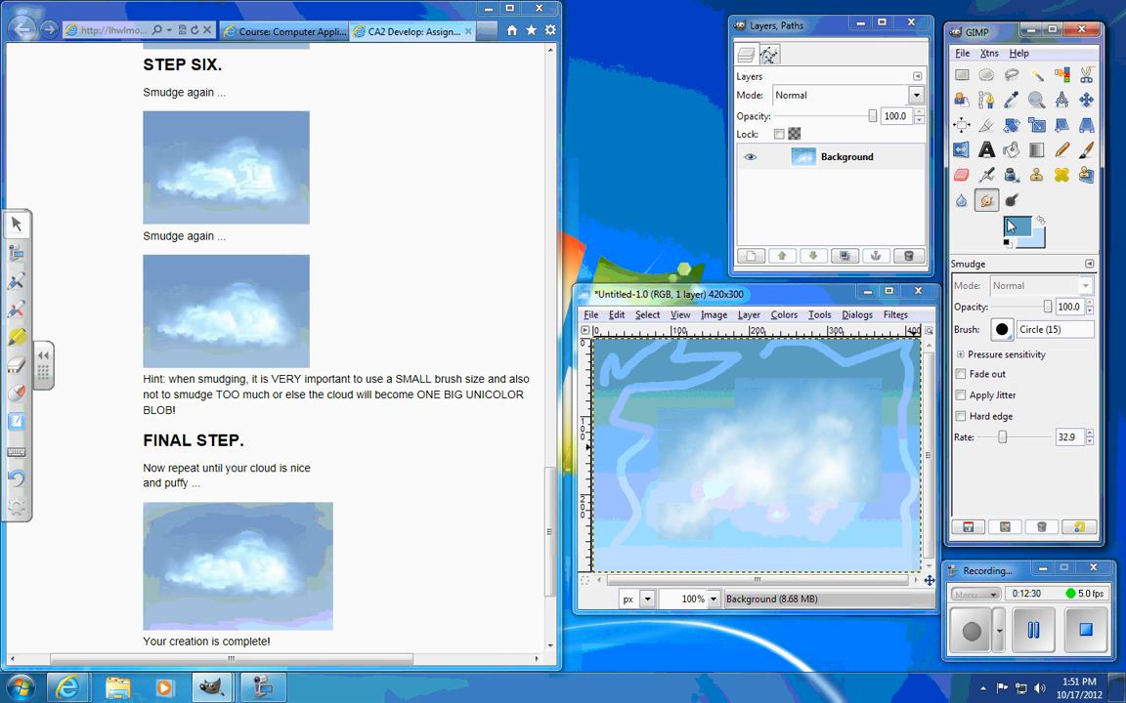
left_click(1001, 329)
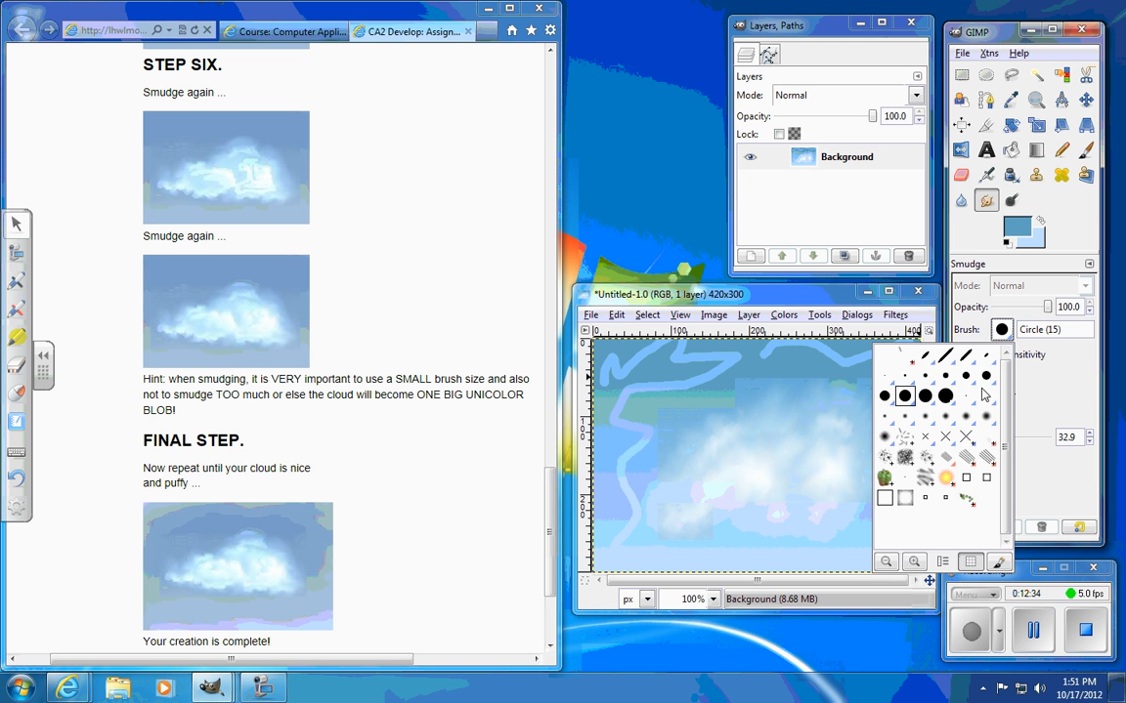
left_click(947, 397)
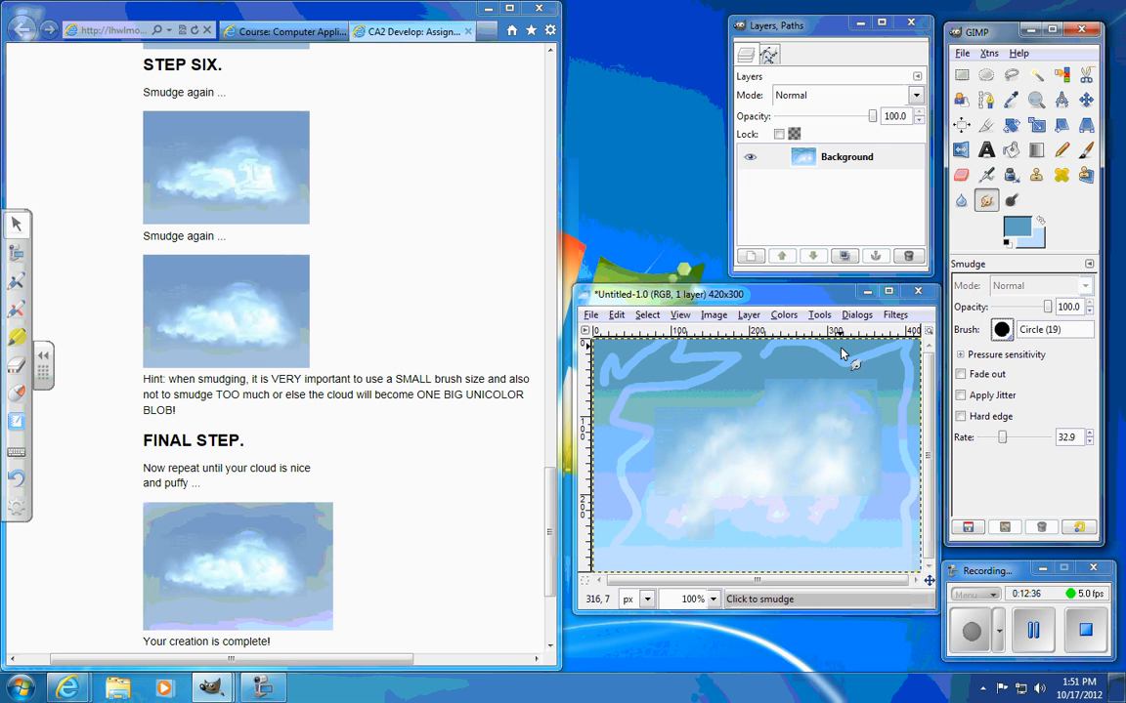
left_click_drag(846, 368, 890, 337)
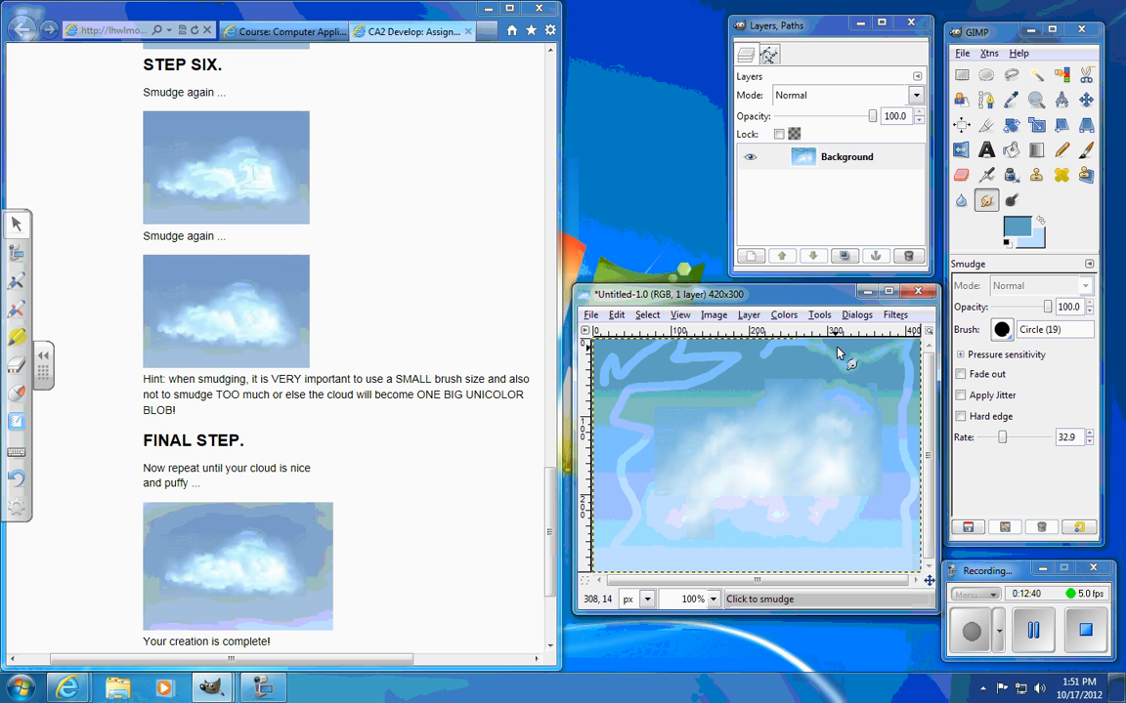
mouse_move(781, 324)
left_mouse_down()
mouse_move(802, 321)
mouse_move(849, 367)
left_mouse_up()
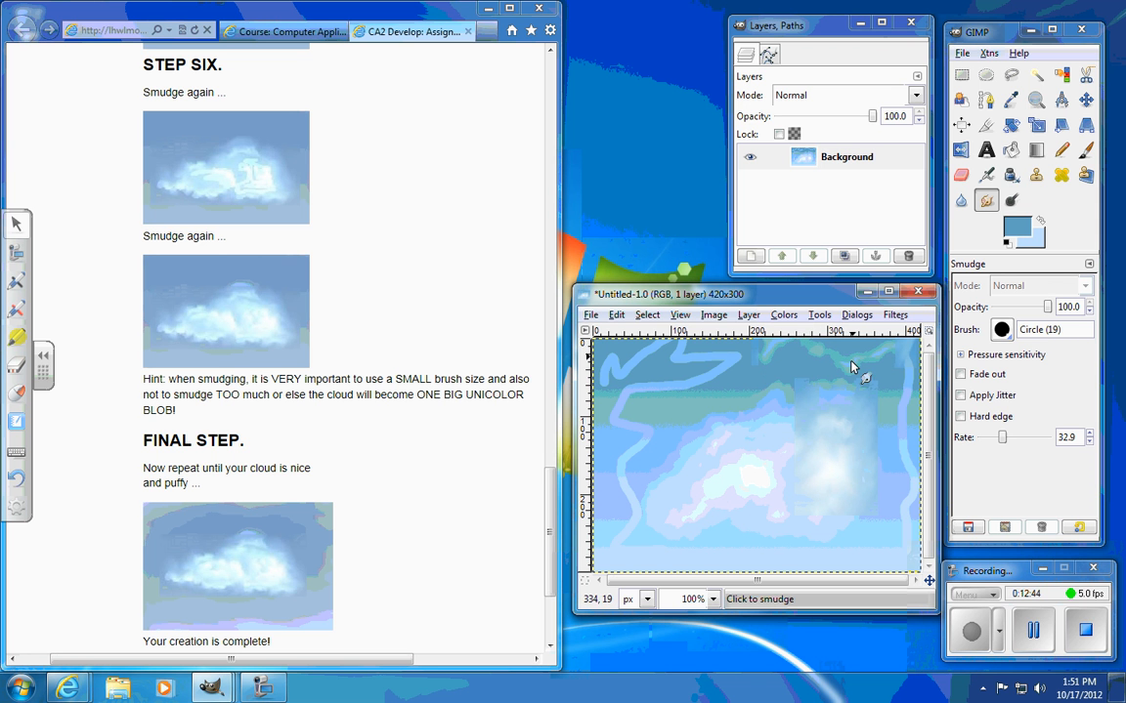
mouse_move(897, 358)
left_mouse_down()
mouse_move(926, 355)
mouse_move(894, 448)
mouse_move(900, 468)
mouse_move(904, 402)
mouse_move(889, 406)
mouse_move(915, 468)
mouse_move(889, 522)
mouse_move(913, 532)
mouse_move(895, 571)
mouse_move(878, 569)
mouse_move(885, 542)
mouse_move(816, 578)
mouse_move(802, 544)
mouse_move(713, 583)
mouse_move(686, 562)
left_mouse_up()
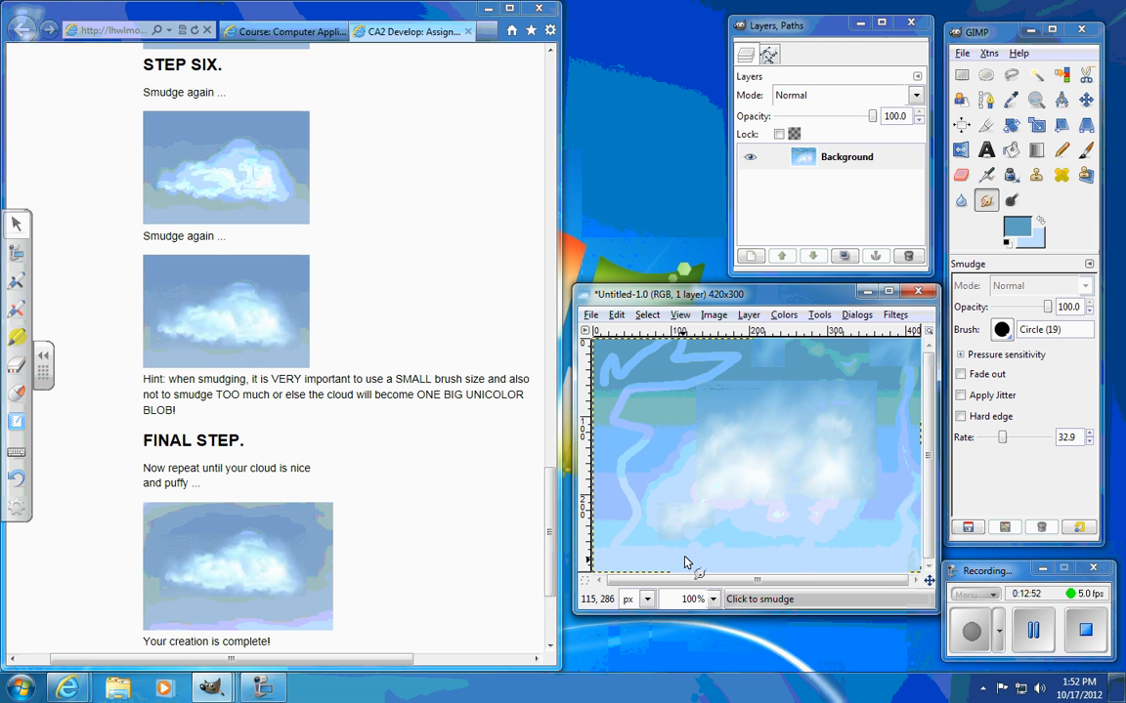
mouse_move(756, 575)
left_mouse_down()
mouse_move(647, 556)
mouse_move(631, 523)
mouse_move(612, 544)
mouse_move(602, 539)
mouse_move(642, 508)
mouse_move(613, 479)
left_mouse_up()
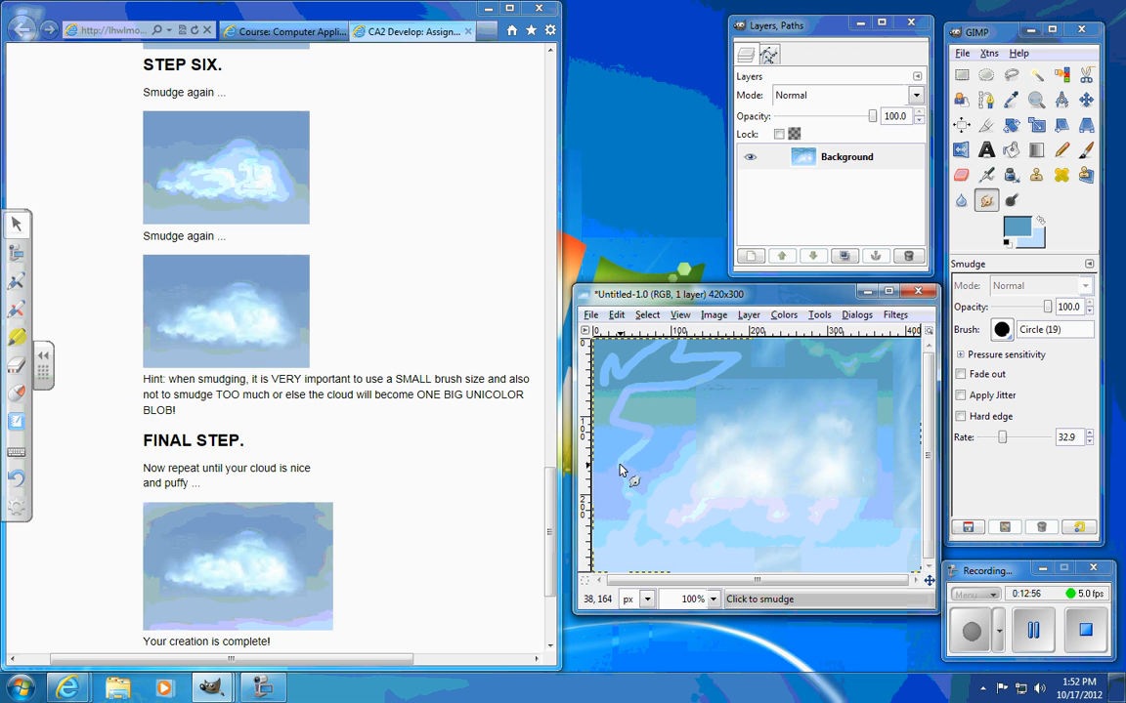
mouse_move(671, 428)
left_mouse_down()
mouse_move(578, 432)
mouse_move(647, 400)
mouse_move(636, 400)
mouse_move(646, 449)
mouse_move(612, 416)
mouse_move(600, 357)
mouse_move(614, 357)
mouse_move(610, 387)
mouse_move(678, 344)
mouse_move(699, 347)
mouse_move(680, 365)
mouse_move(715, 379)
mouse_move(748, 361)
mouse_move(667, 383)
mouse_move(699, 334)
mouse_move(699, 397)
mouse_move(635, 403)
mouse_move(620, 432)
mouse_move(712, 419)
left_mouse_up()
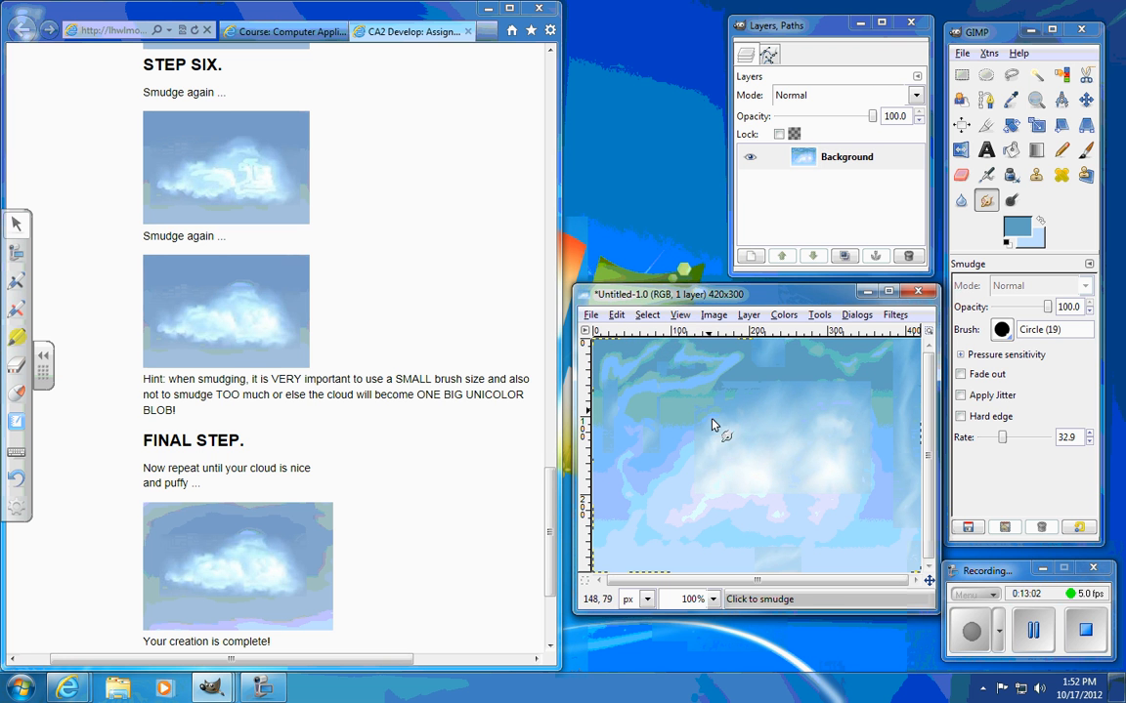
Step: Smudge the wisps and the cloud's right side with the Circle Fuzzy (19) brush at rate 57.6, and the cloud's right edge at rate 20.0
left_click_drag(1001, 442, 1019, 445)
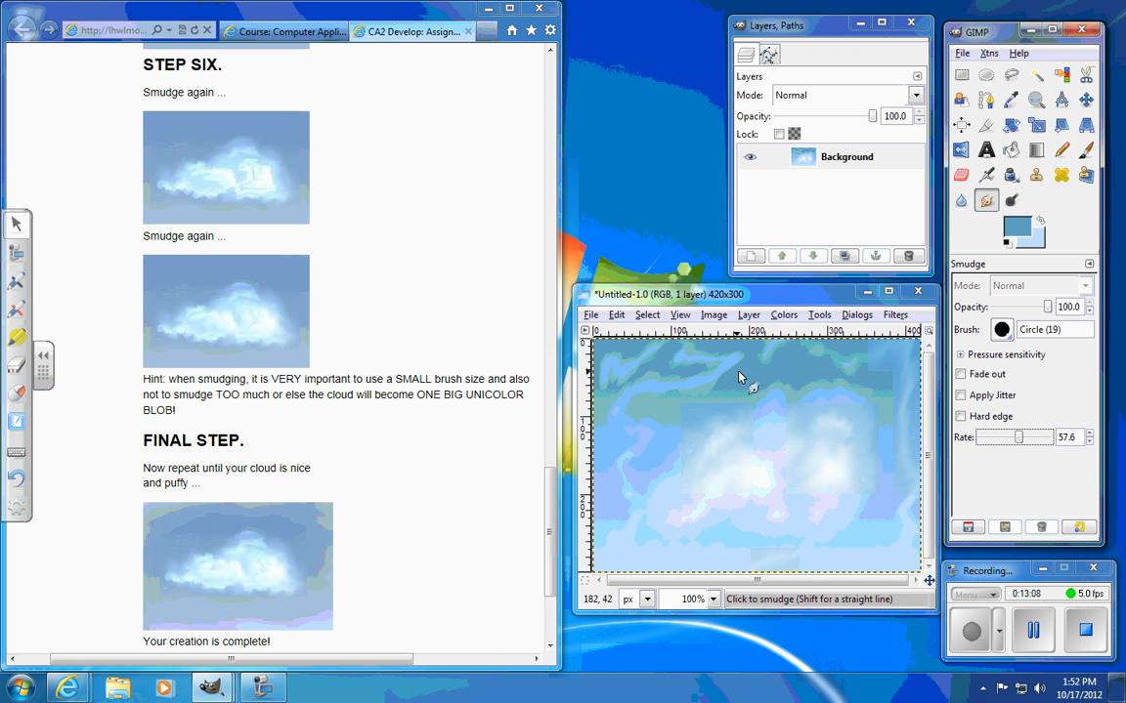
left_click(1002, 330)
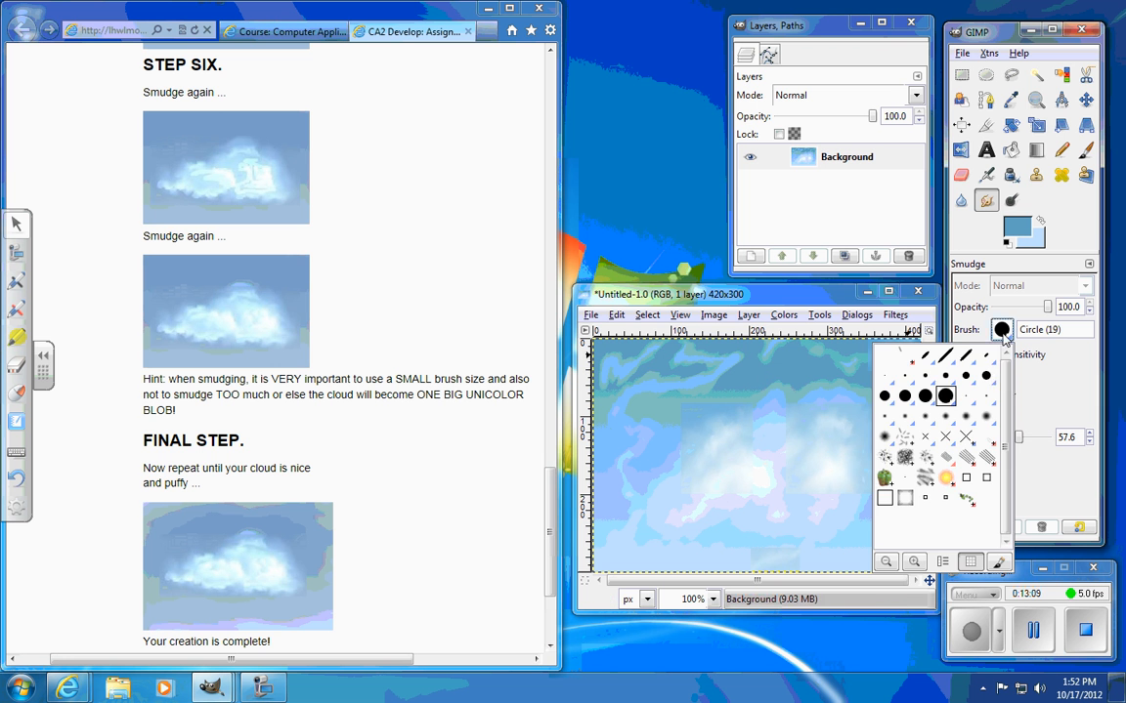
left_click(883, 439)
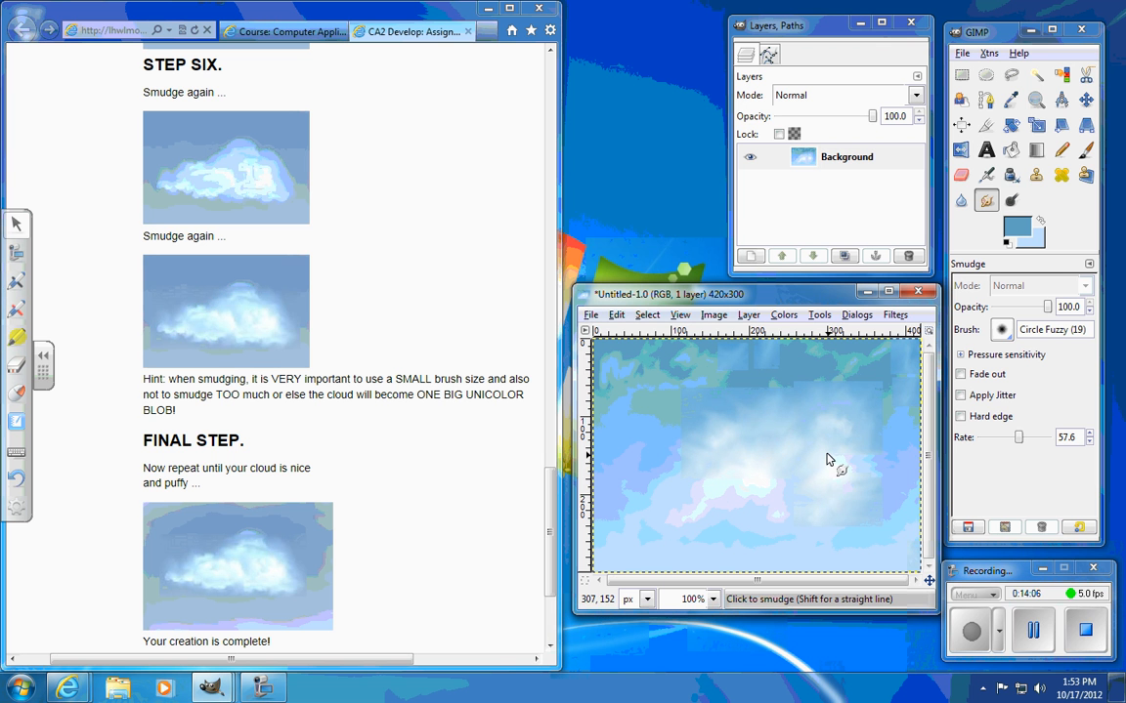
mouse_move(842, 431)
left_mouse_down()
mouse_move(852, 463)
mouse_move(835, 467)
mouse_move(829, 488)
mouse_move(902, 498)
mouse_move(816, 514)
left_mouse_up()
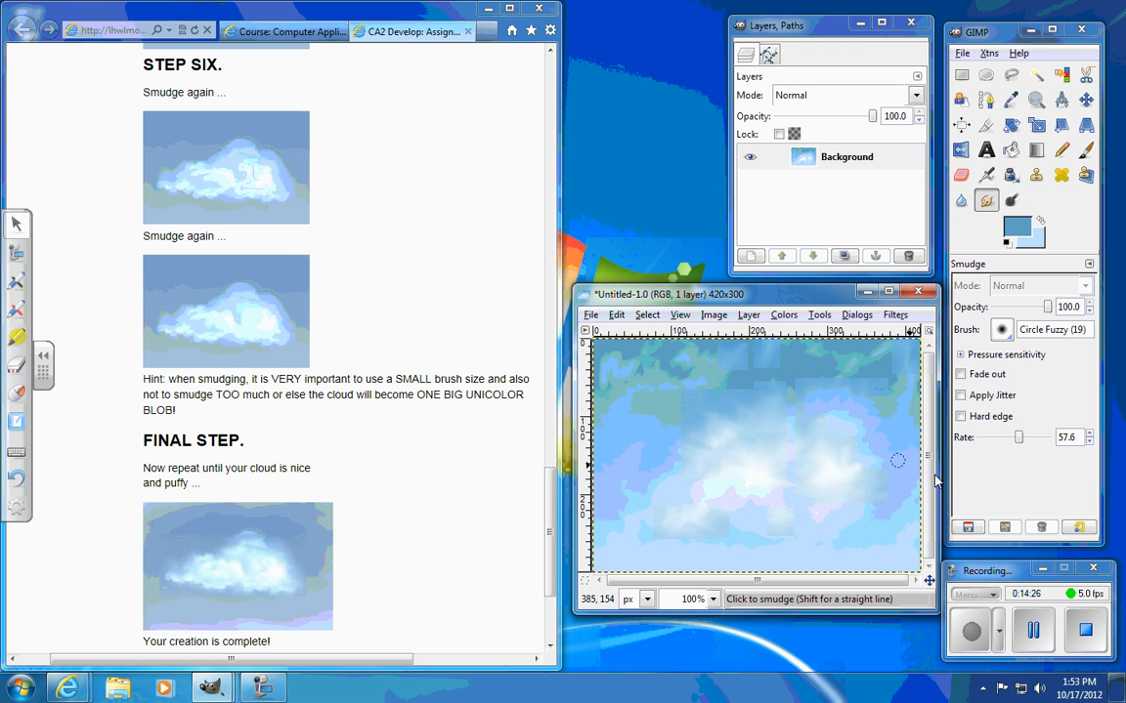
left_click_drag(1018, 439, 995, 439)
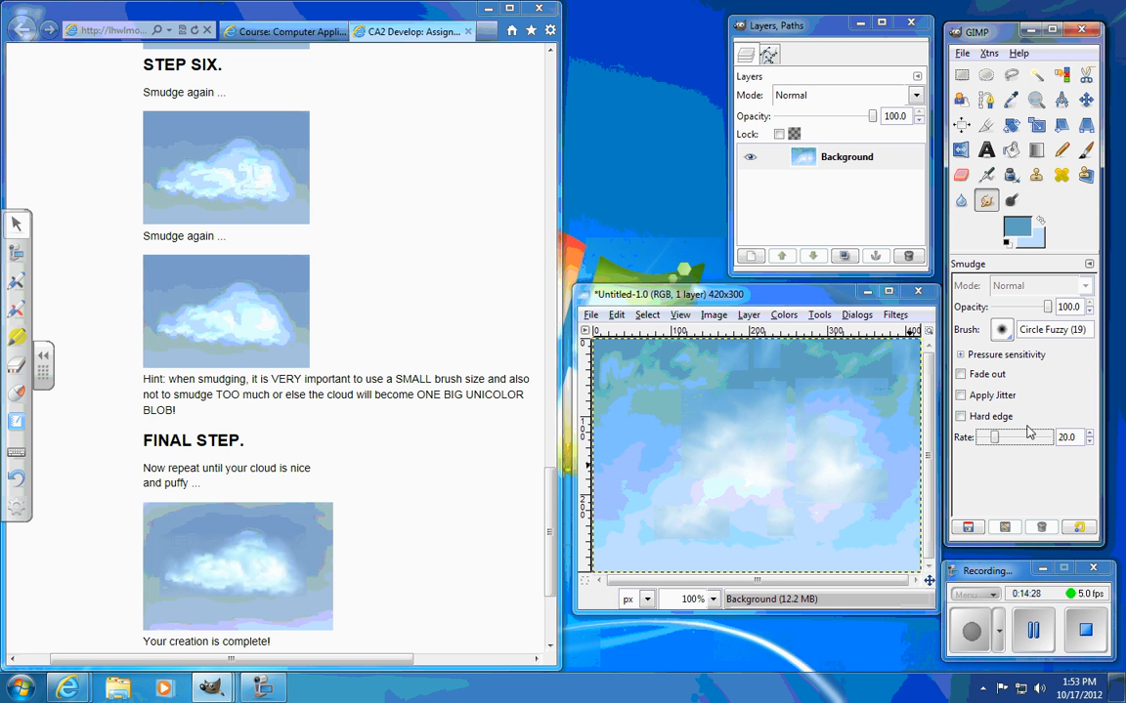
left_click(891, 424)
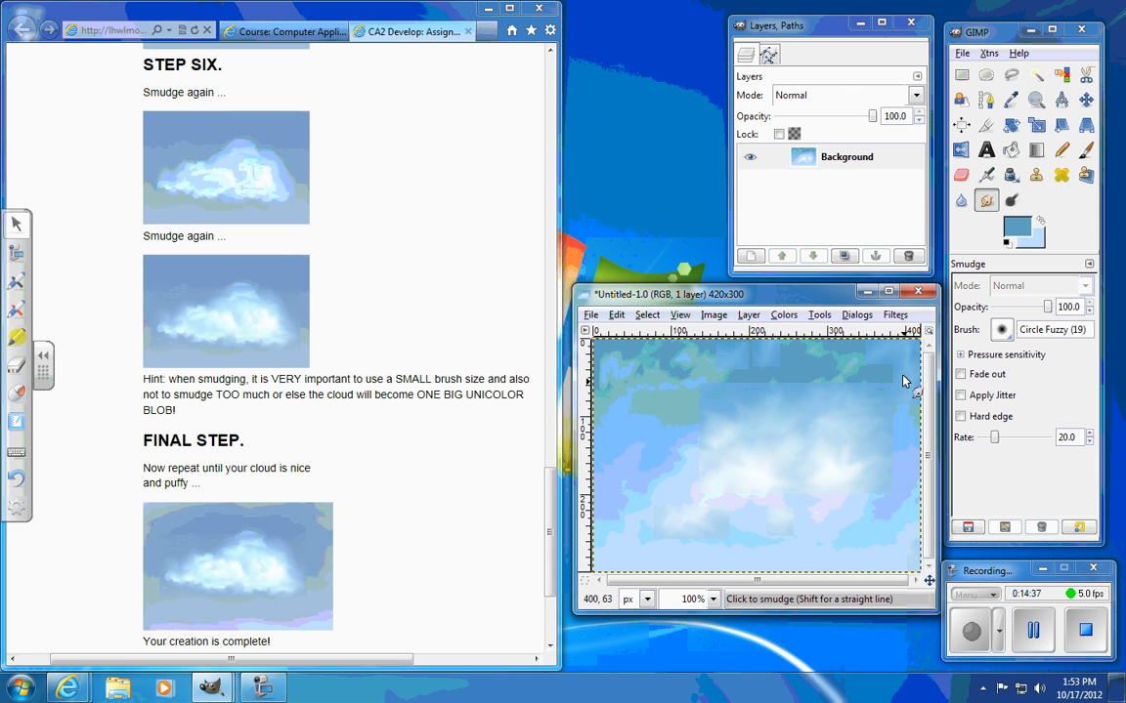
Step: Move the image window above the empty desktop area beside the assignment and review the page's earlier smudging steps
left_click_drag(814, 297, 618, 184)
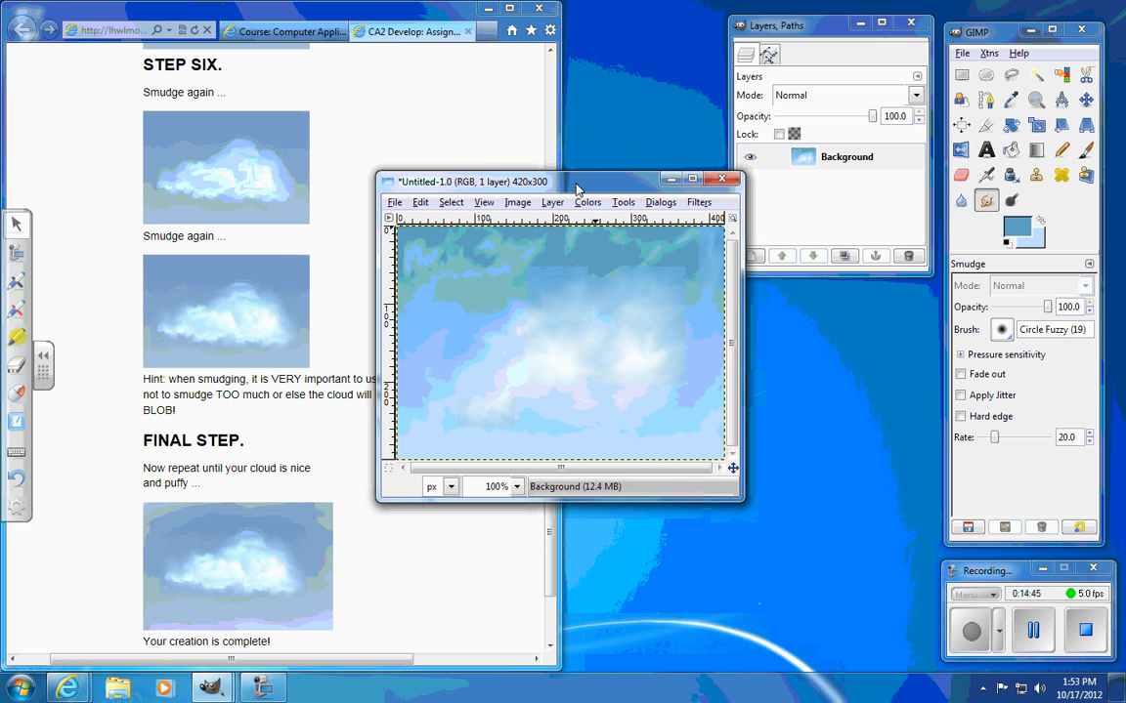
left_click_drag(576, 187, 773, 66)
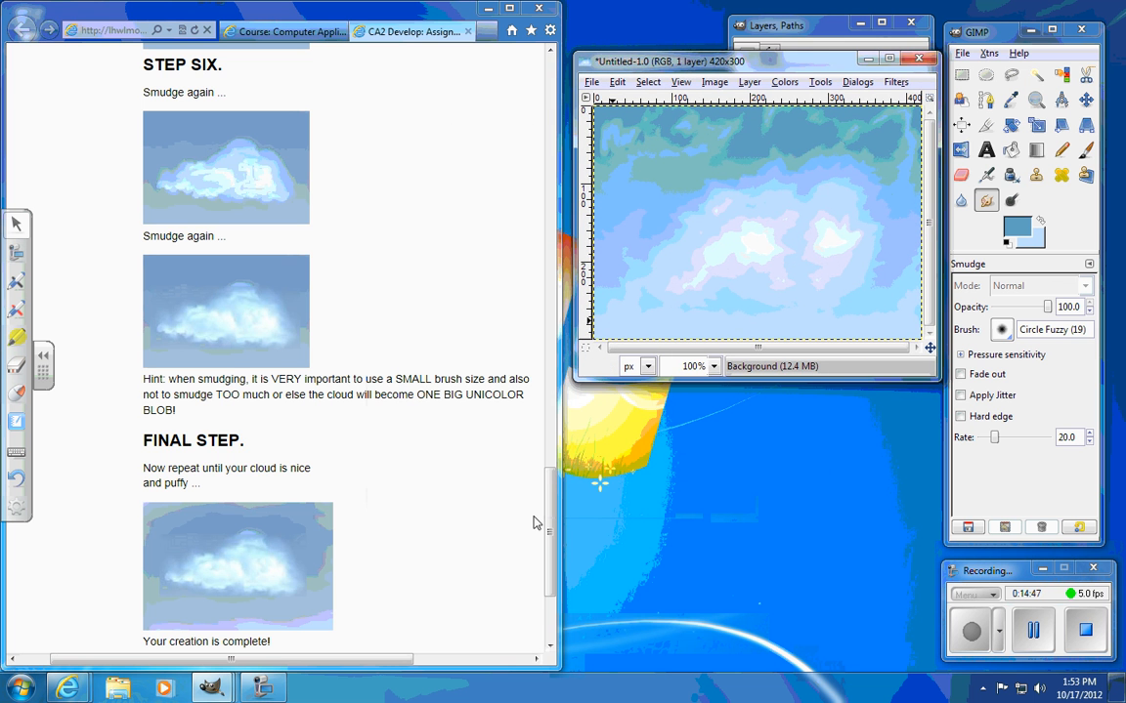
left_click_drag(550, 512, 554, 479)
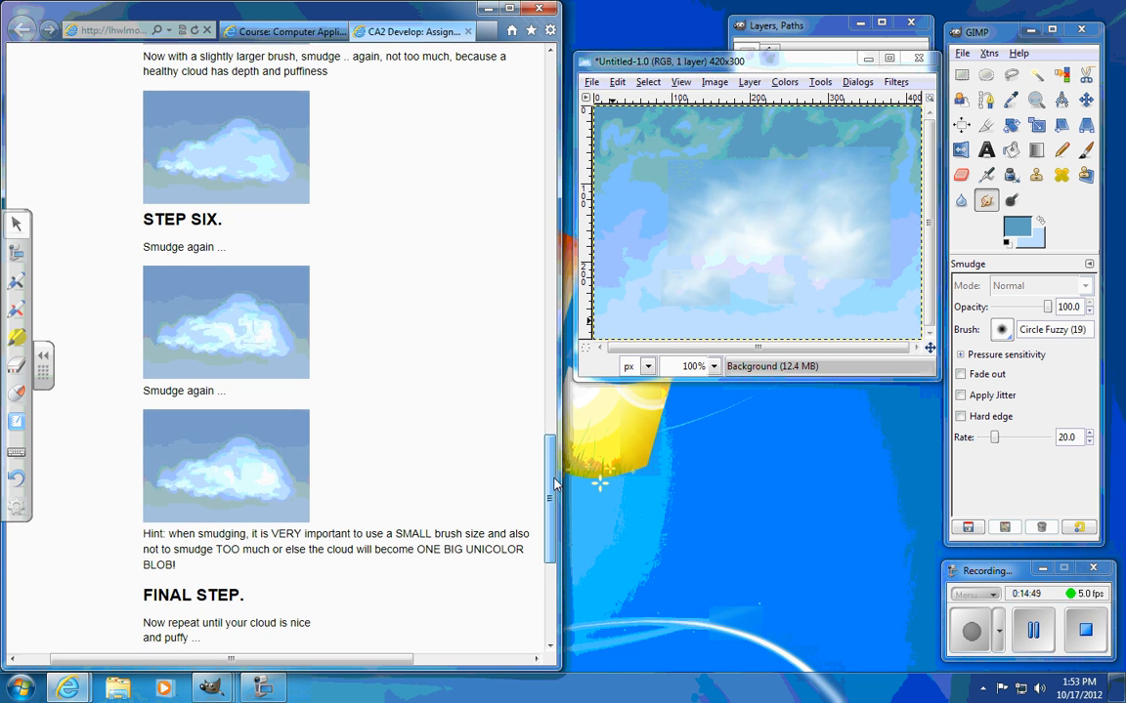